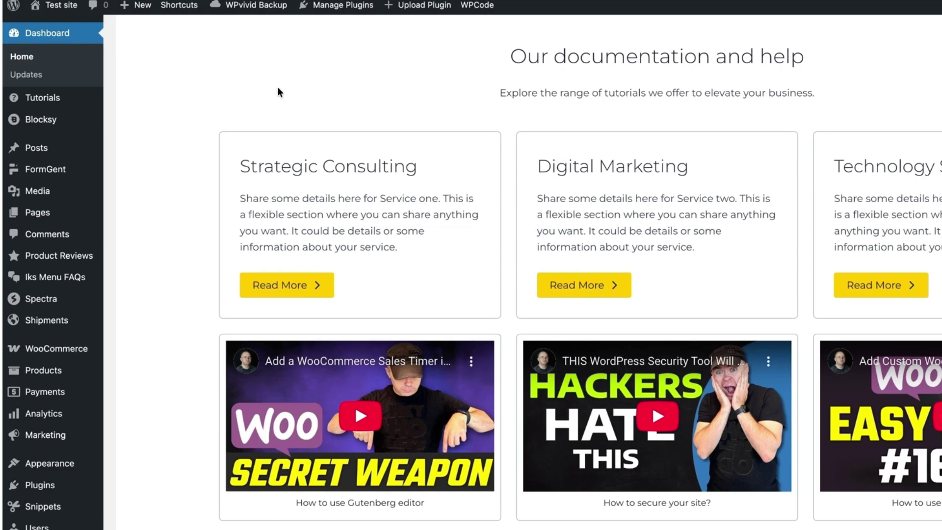
From All Forms, start a blank Classic Form from scratch after briefly trying Create with AI
mouse_move(78, 169)
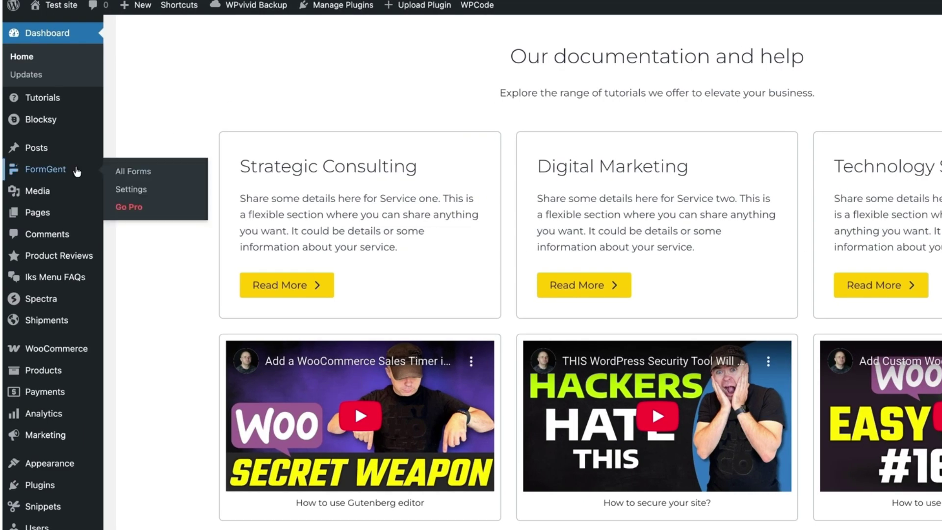
left_click(155, 171)
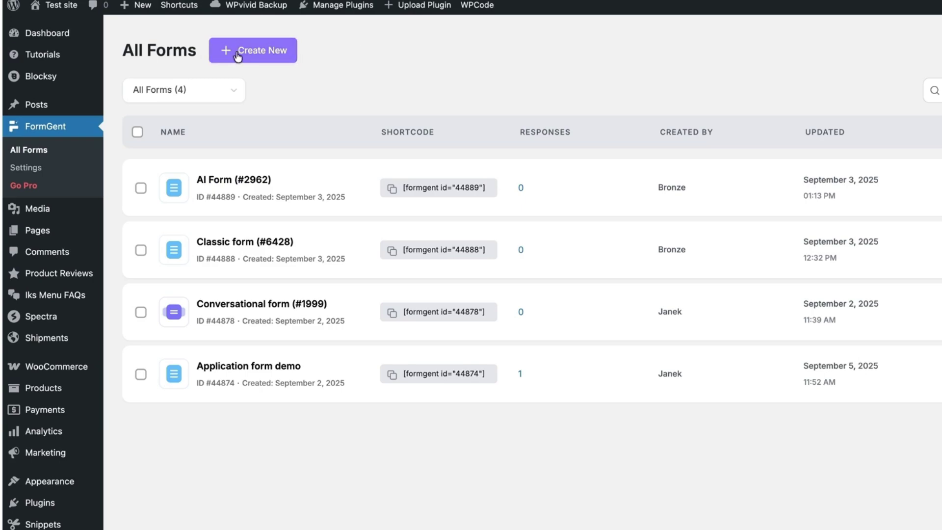
left_click(252, 50)
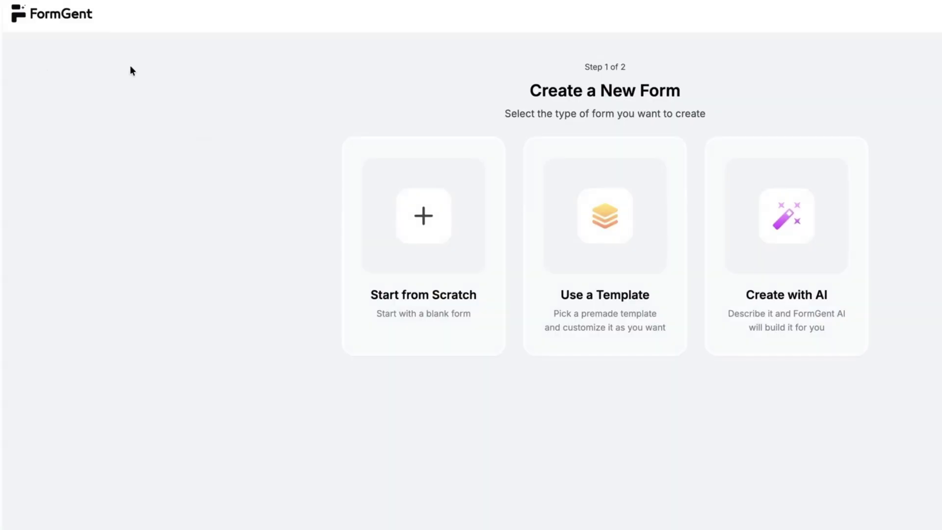
left_click(775, 229)
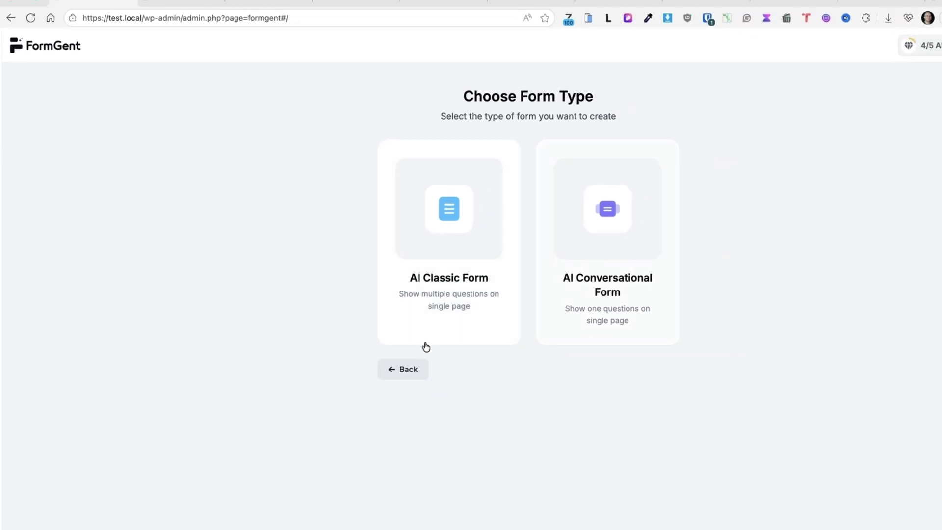
left_click(400, 369)
left_click(387, 245)
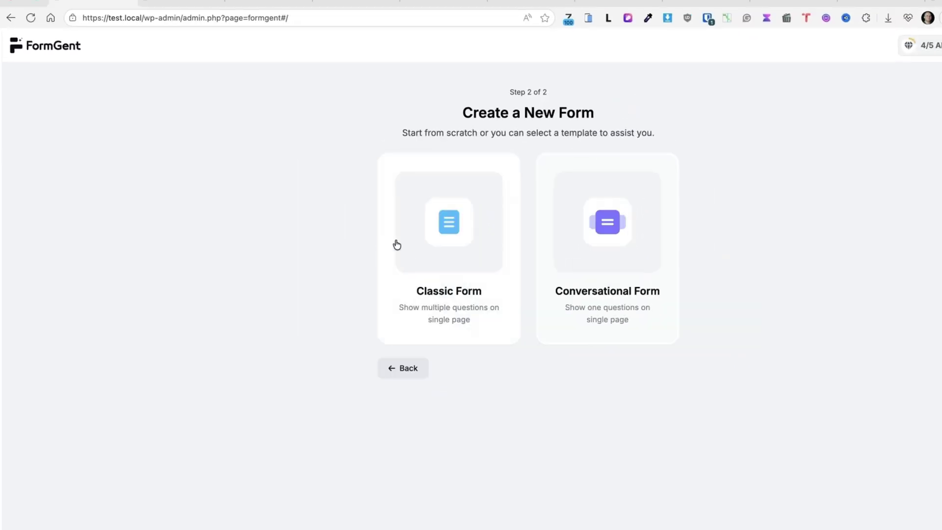
left_click(452, 235)
Add a 50%-width Single-Line Text field labelled 'Name' with placeholder 'Enter your name'
left_click(513, 338)
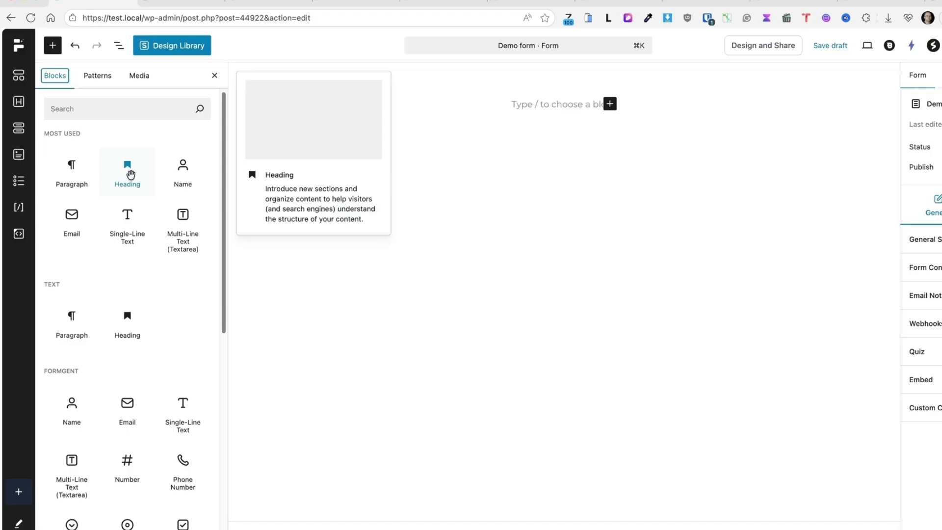
mouse_move(128, 221)
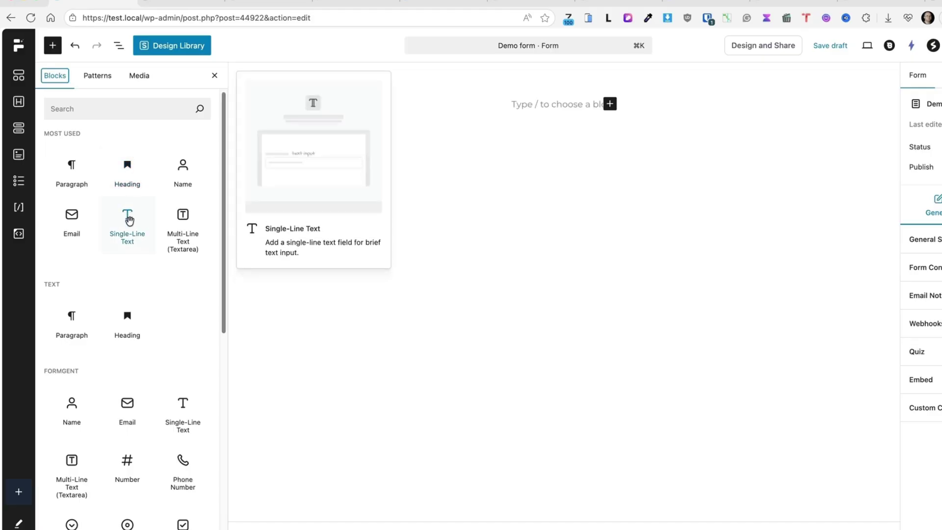
left_click(128, 224)
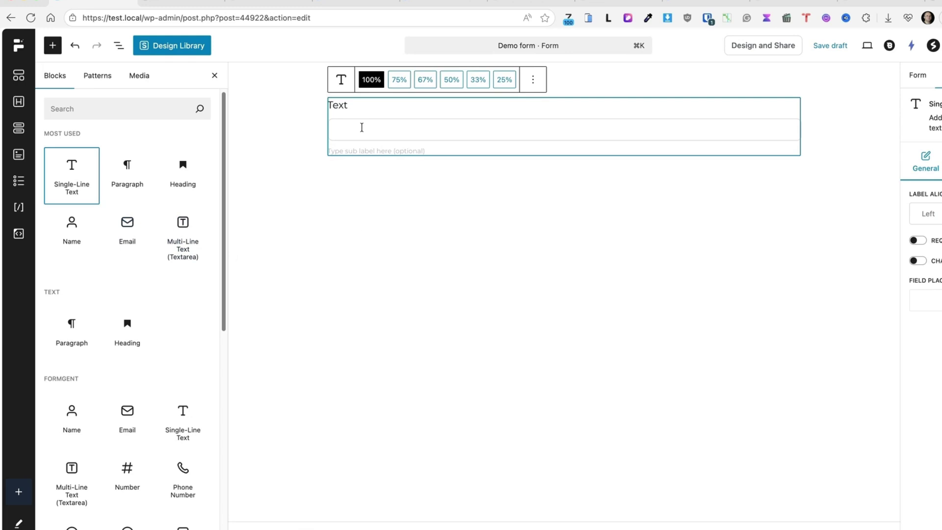
left_click(426, 81)
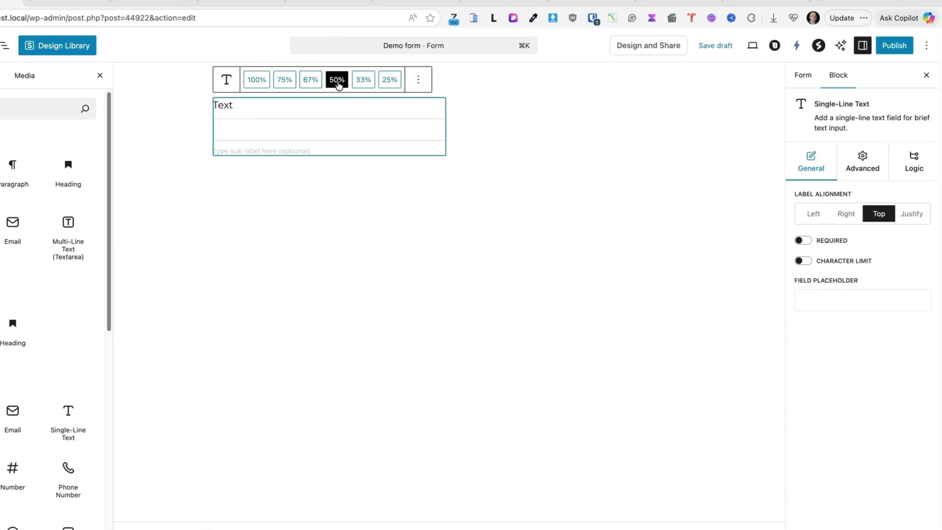
left_click(846, 297)
type("Enter your name")
left_click(227, 104)
double_click(230, 107)
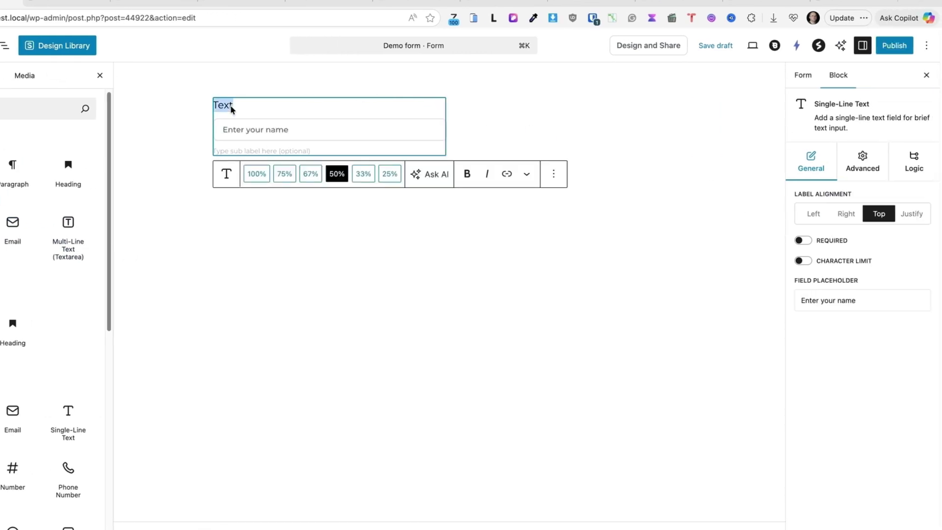
type("Name")
Add an Email field beside Name and a Multi-Line Text field below, then view its Logic options
mouse_move(8, 223)
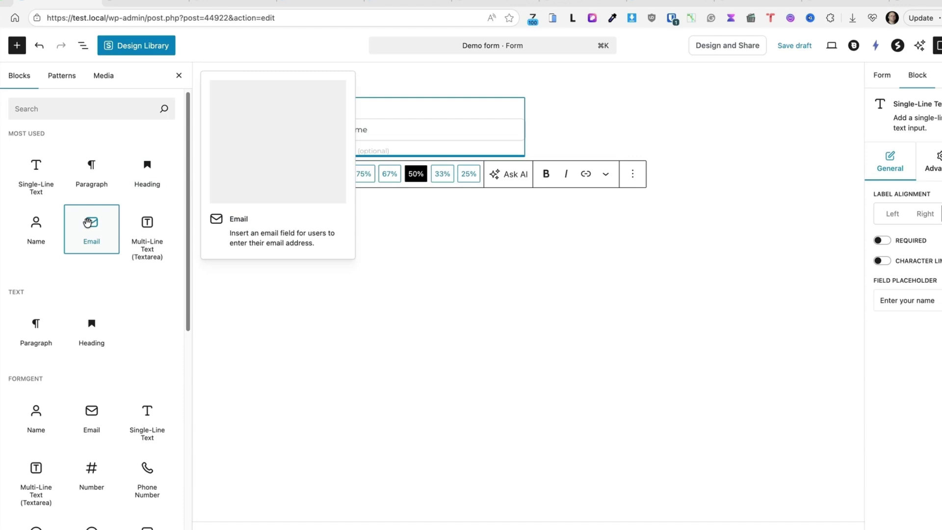
left_click(87, 224)
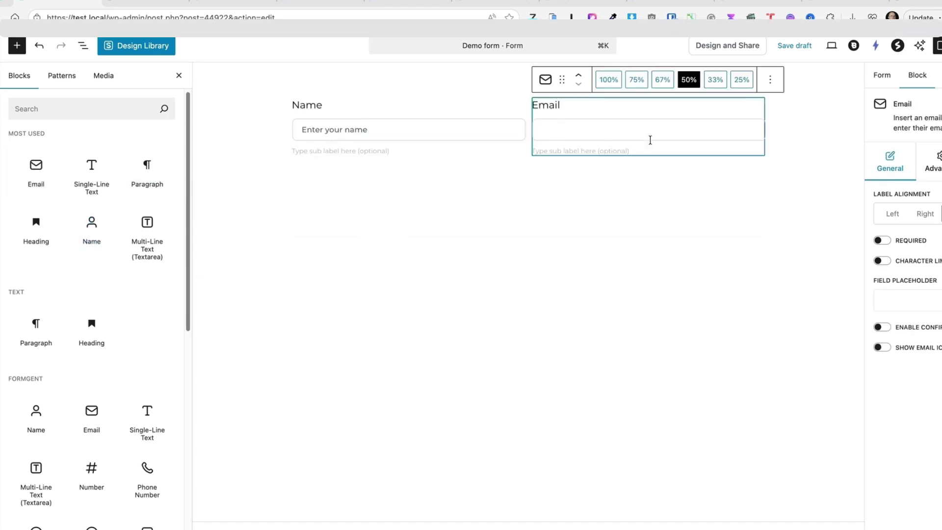
left_click(147, 231)
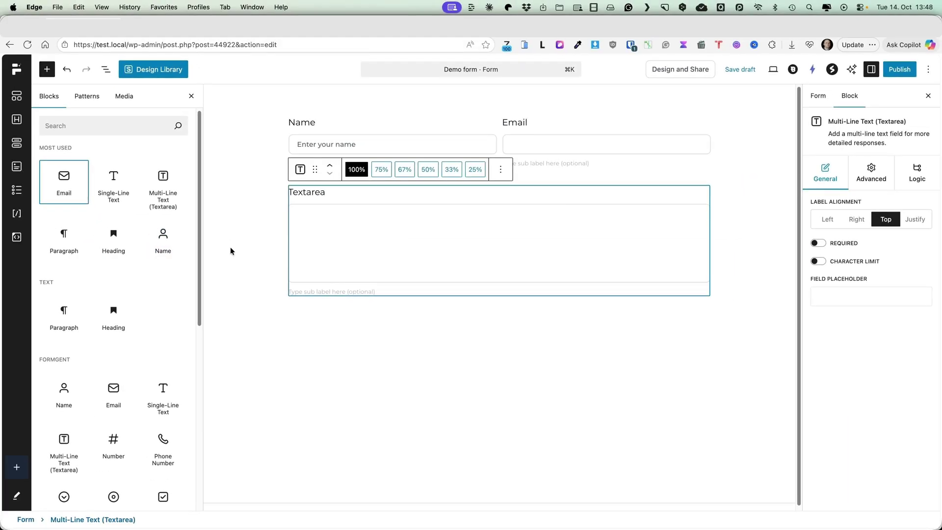
scroll(84, 266, "down", 5)
mouse_move(85, 272)
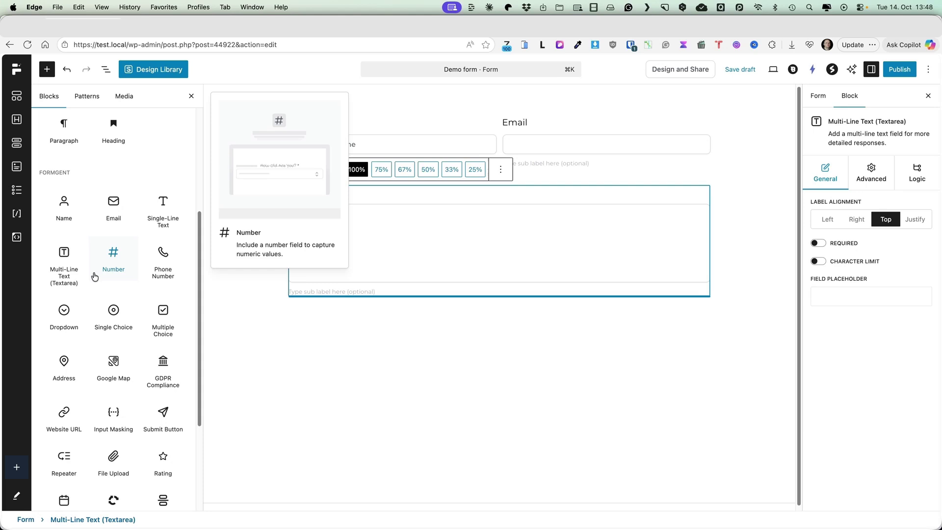
mouse_move(122, 322)
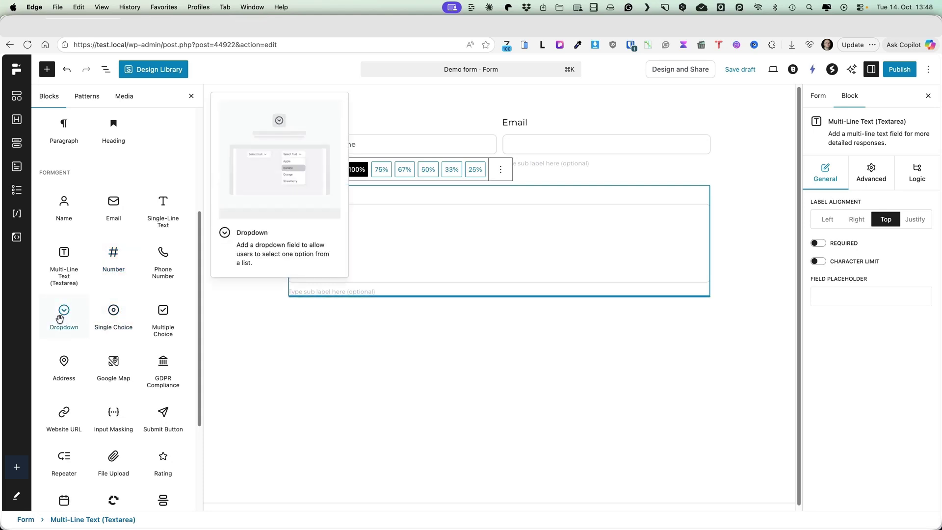
mouse_move(116, 371)
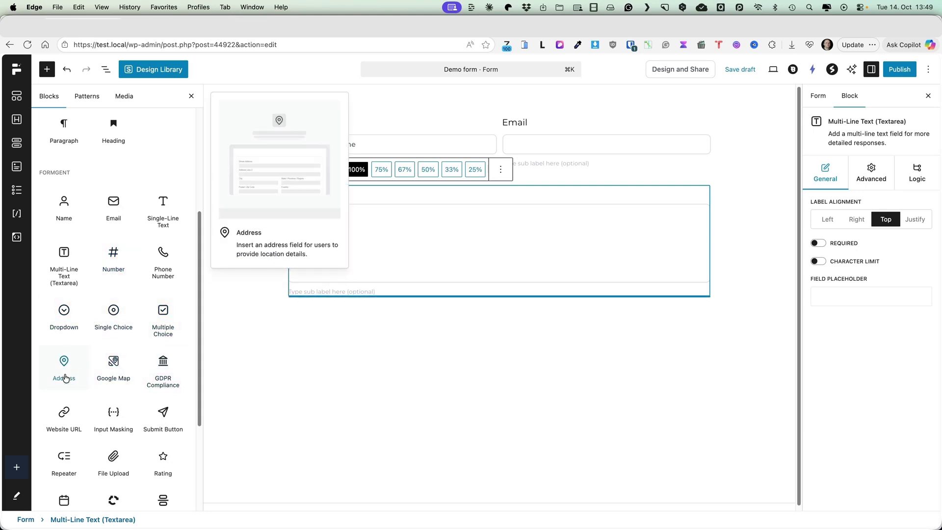
scroll(153, 373, "down", 3)
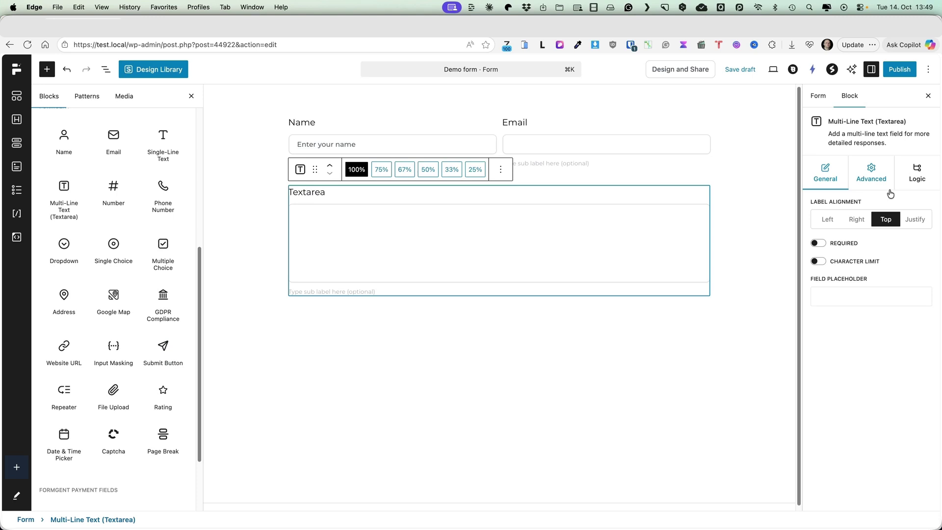
left_click(917, 171)
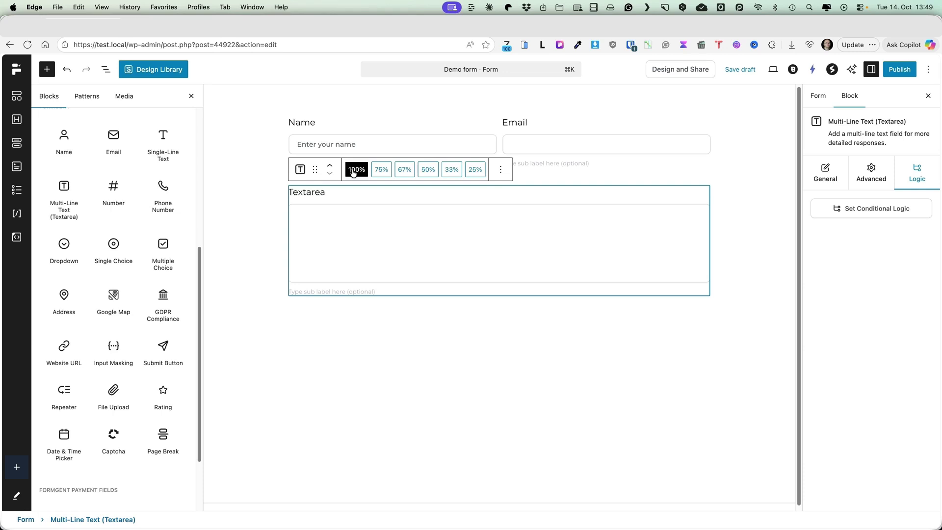
Leave the form editor without saving and start a new page via Pages > Add Page
left_click(17, 69)
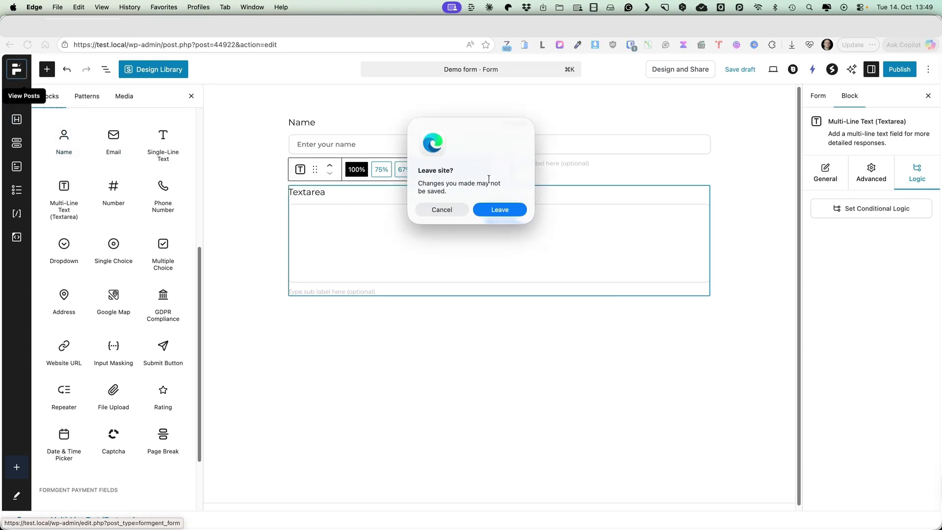
left_click(499, 209)
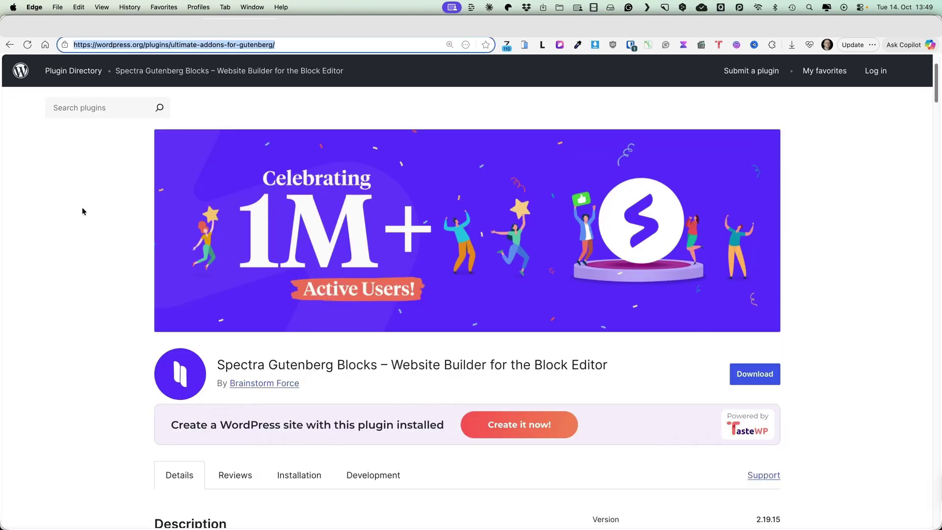
scroll(82, 210, "down", 2)
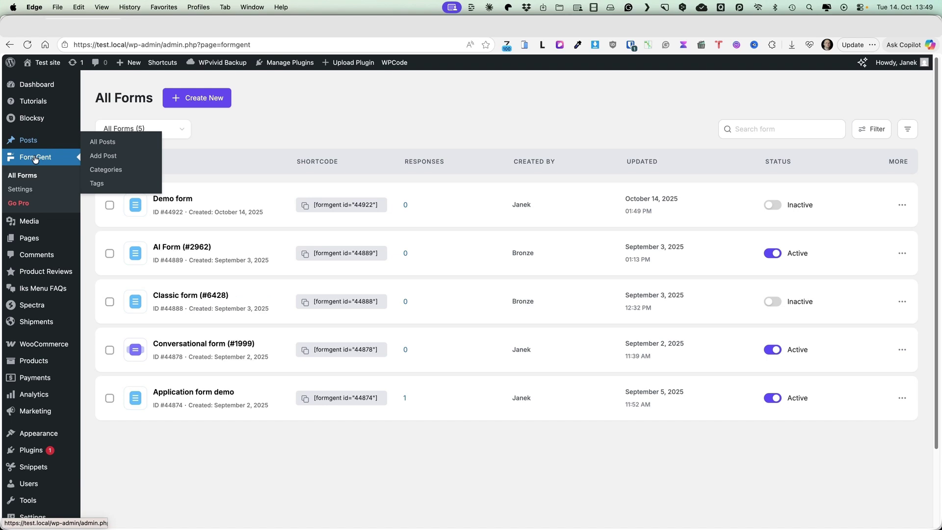
mouse_move(30, 238)
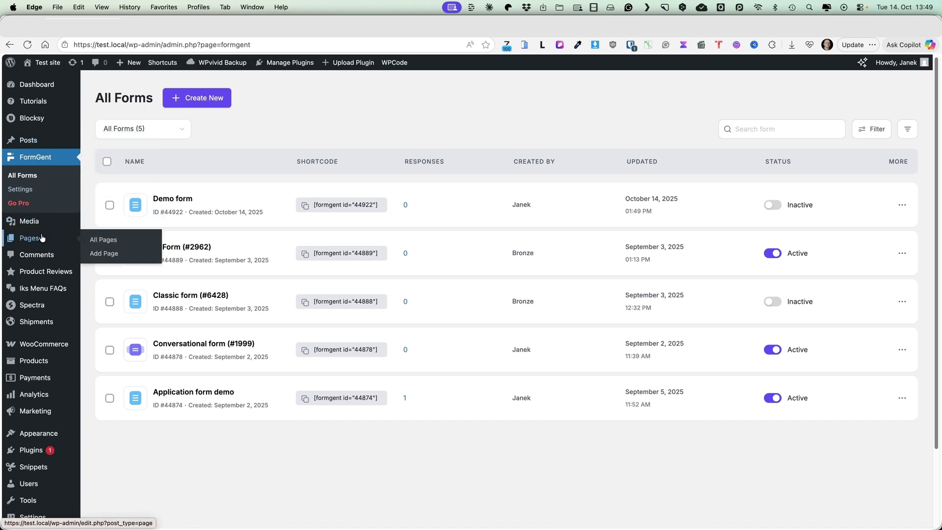
left_click(110, 254)
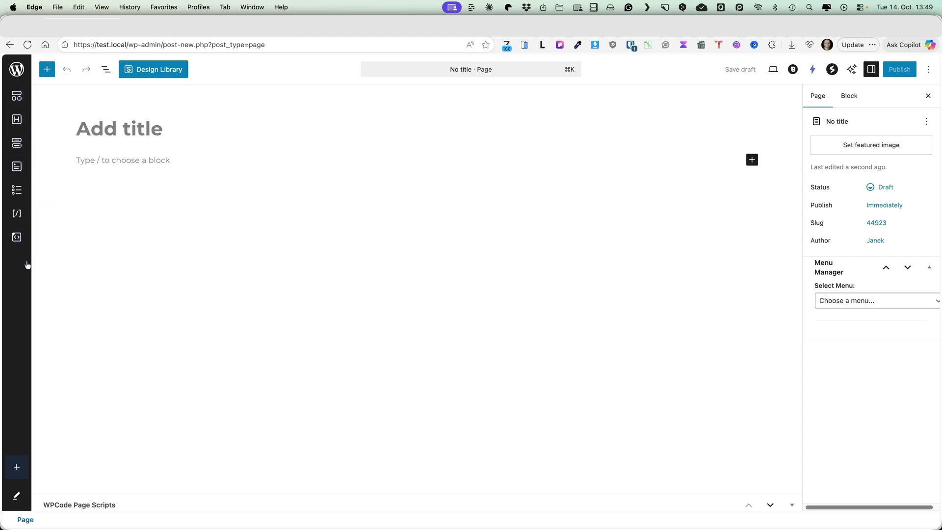
Add Dynamic Forms to the editor's quick action bar
left_click(17, 468)
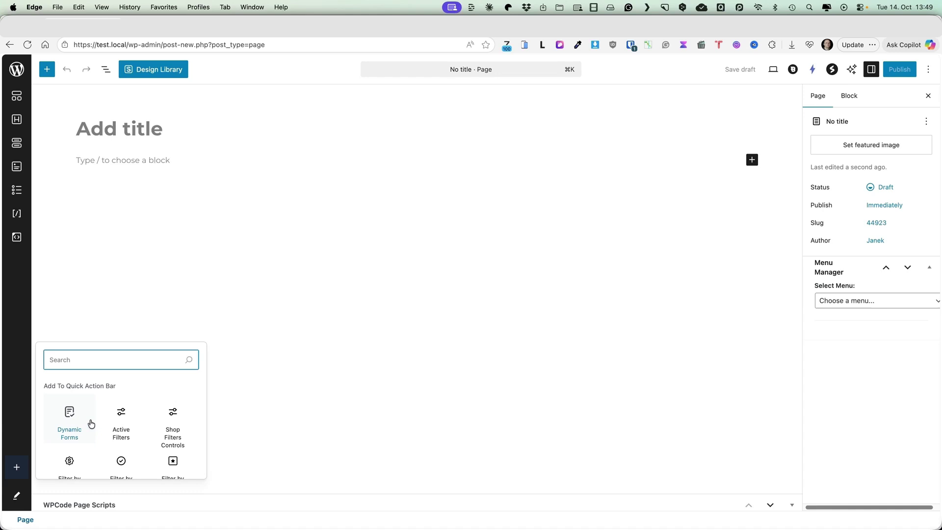
scroll(91, 422, "down", 5)
scroll(89, 421, "up", 3)
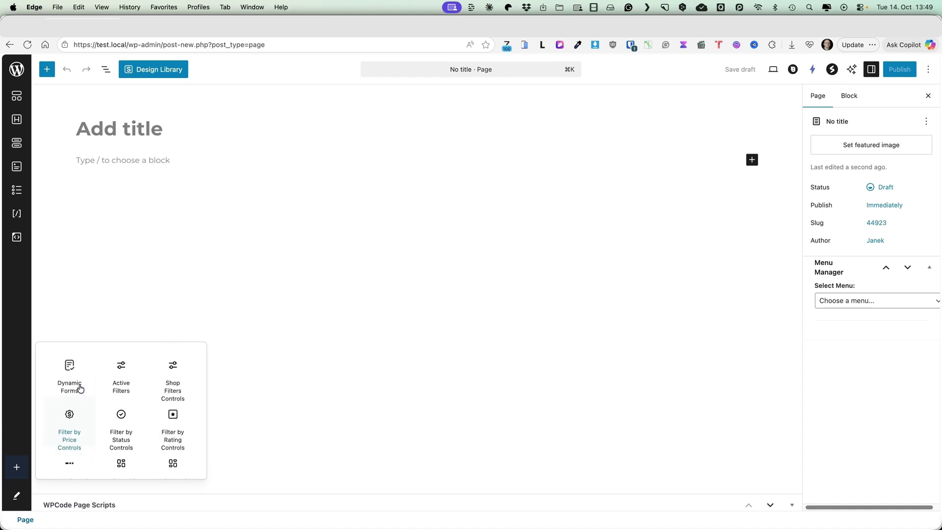
left_click(80, 388)
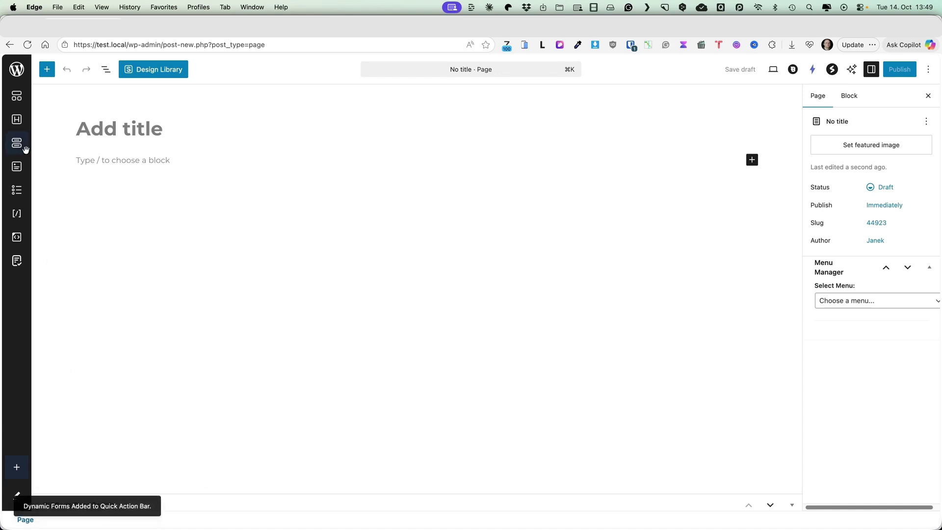
Insert a Container block and browse the Spectra blocks in the block library
left_click(18, 97)
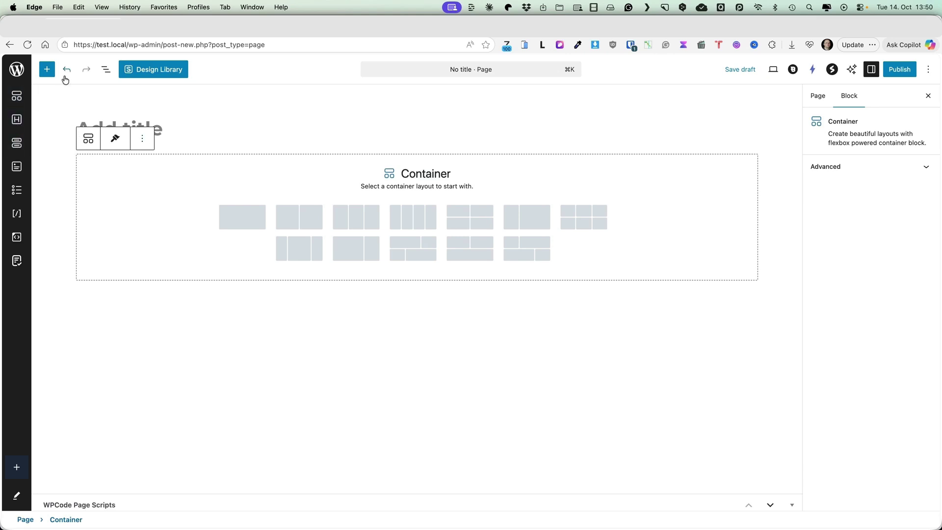
left_click(46, 70)
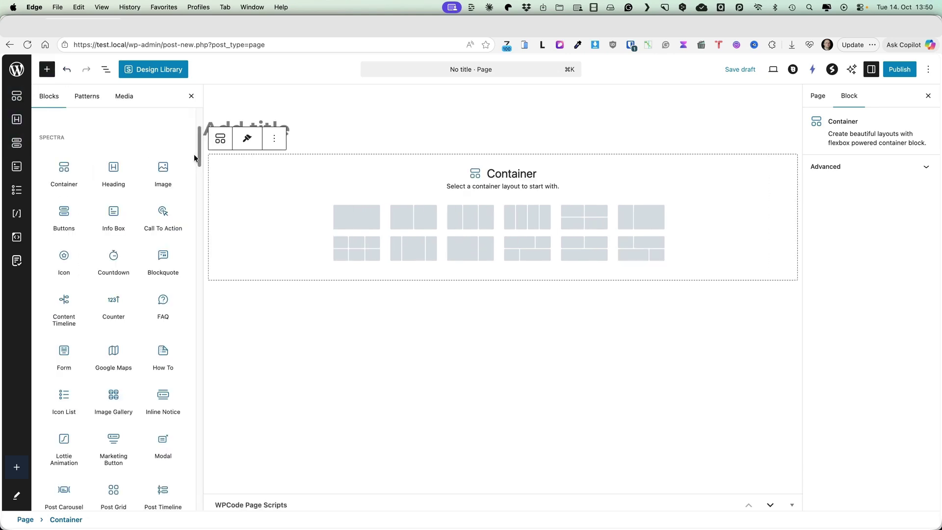
scroll(192, 176, "down", 8)
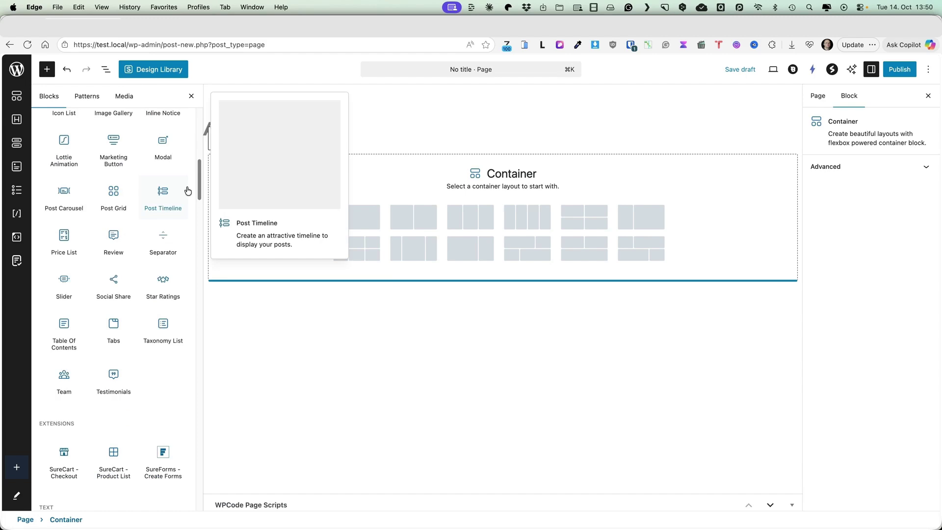
scroll(188, 190, "up", 10)
left_click(322, 287)
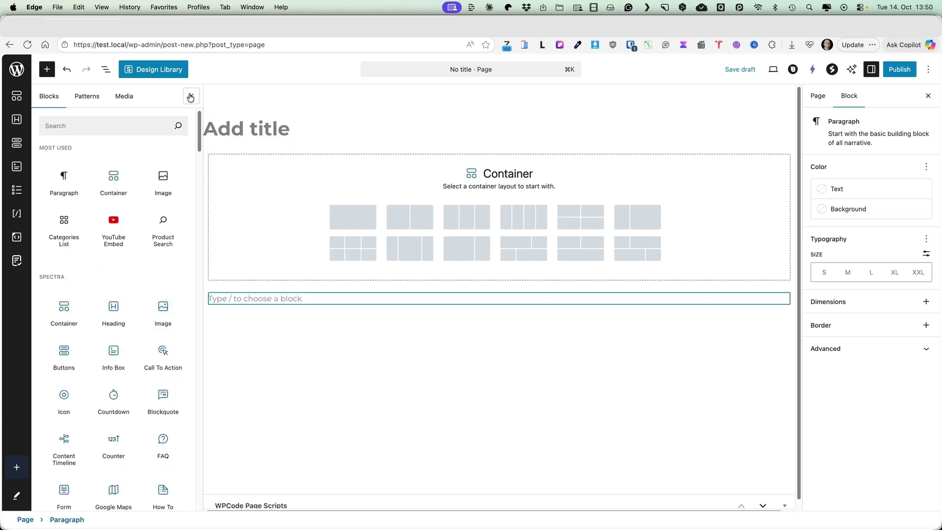
Insert the Brandstore kit's About page template from the Spectra Design Library, then select the Who We Are box
left_click(191, 97)
left_click(143, 70)
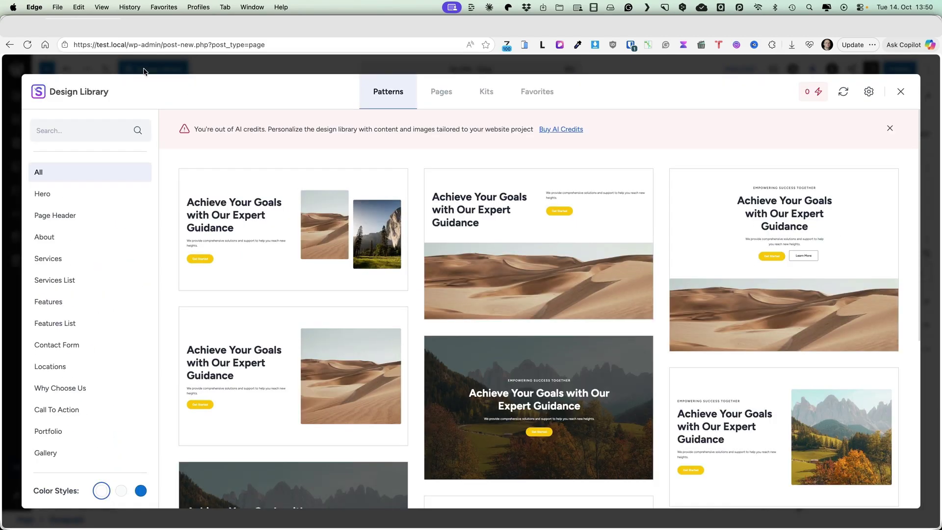
left_click(446, 91)
left_click(487, 93)
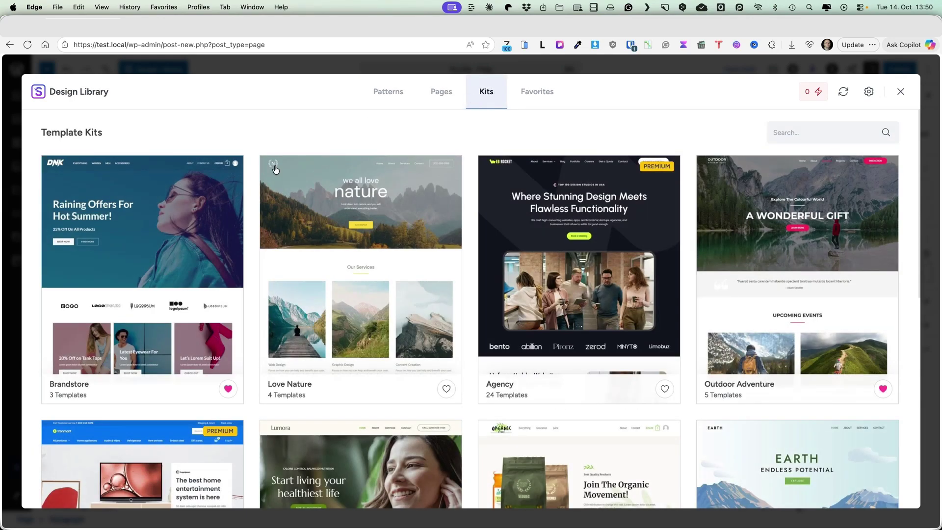
left_click(130, 264)
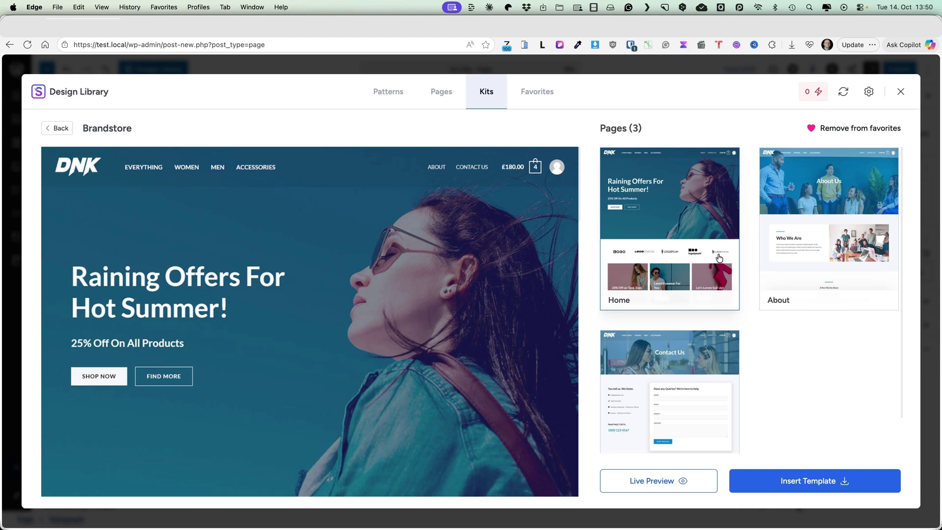
scroll(718, 257, "down", 2)
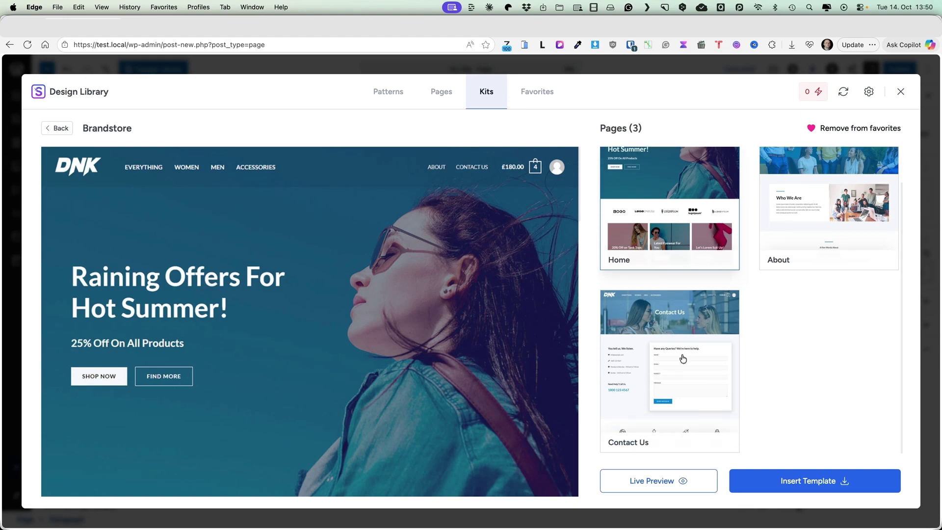
scroll(784, 246, "up", 2)
left_click(815, 214)
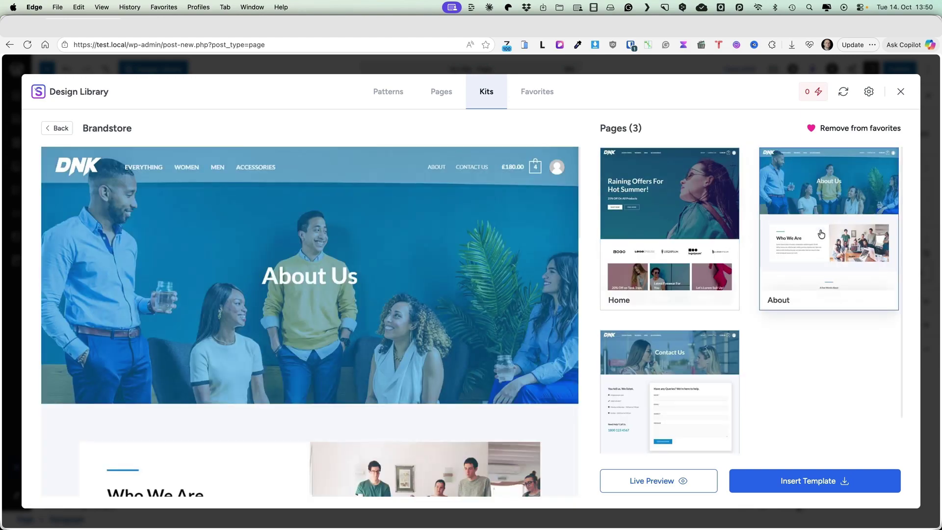
left_click(762, 483)
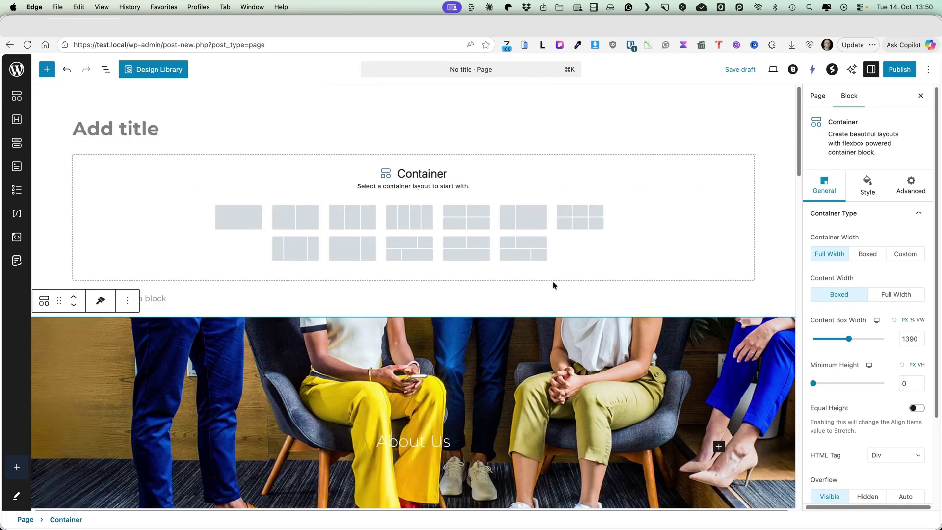
scroll(392, 245, "down", 10)
left_click(331, 219)
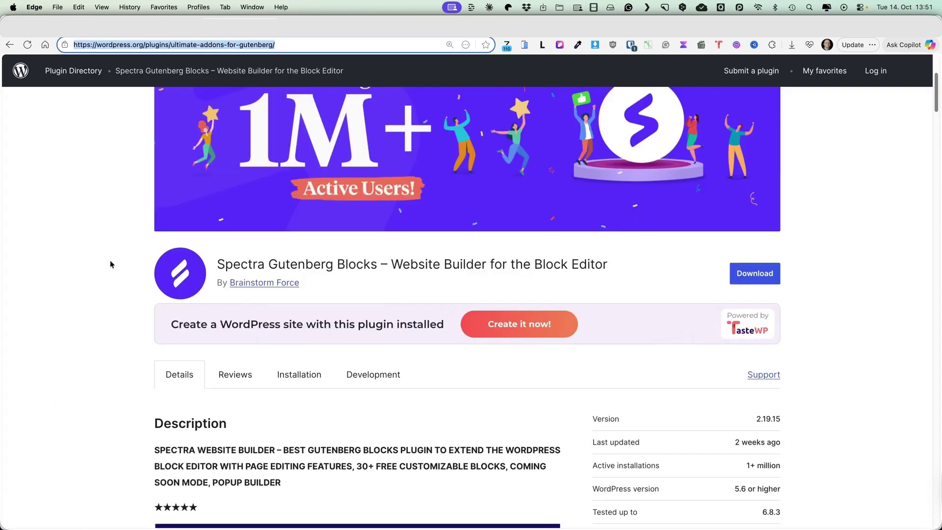
Scroll through the Spectra plugin's description and details on WordPress.org, then back up
scroll(110, 260, "down", 1)
scroll(110, 264, "down", 4)
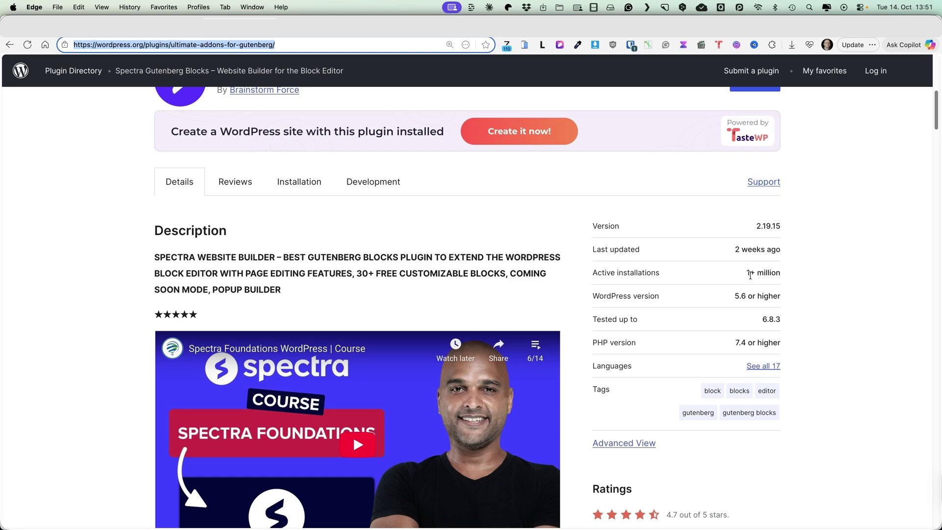
scroll(523, 271, "up", 4)
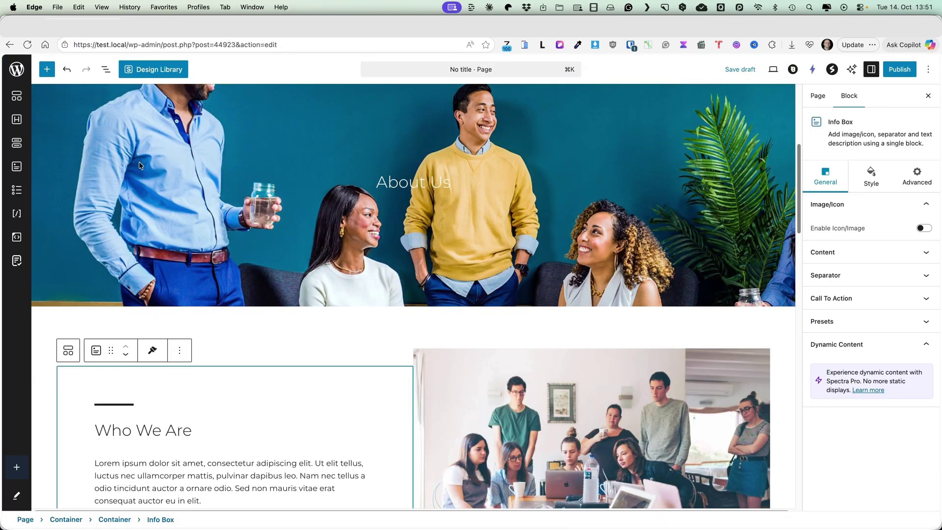
Exit the page editor via the WordPress logo, confirming Leave without saving
left_click(16, 69)
left_click(503, 210)
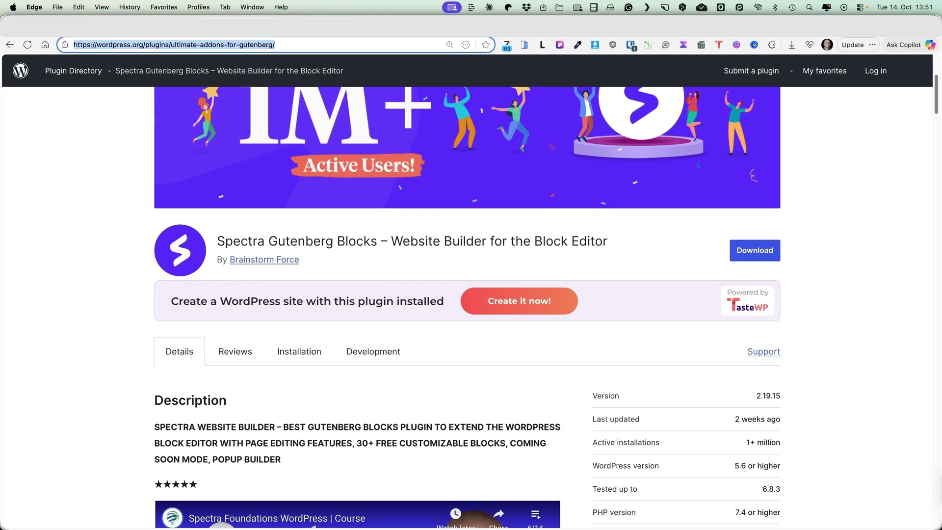
Switch to the Ajax Plugin Manager download page tab and scroll down it
key("ctrl+Tab")
scroll(113, 252, "down", 3)
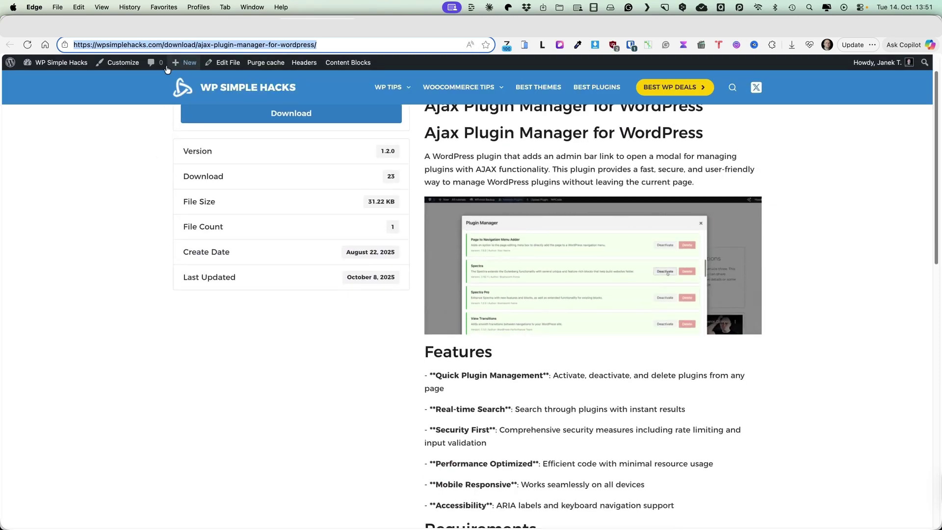
Return to the site admin, glance at the plugin manager popup, and go to the Dashboard
key("ctrl+shift+Tab")
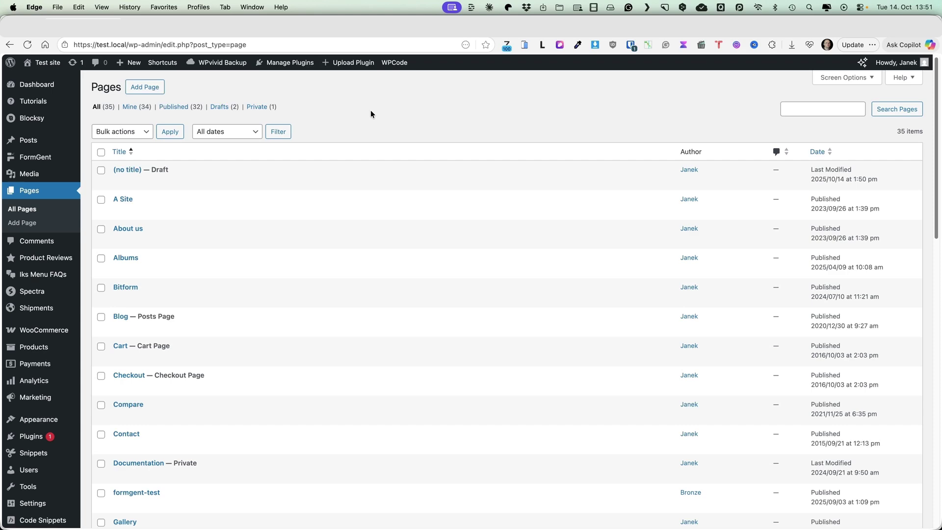
left_click(282, 63)
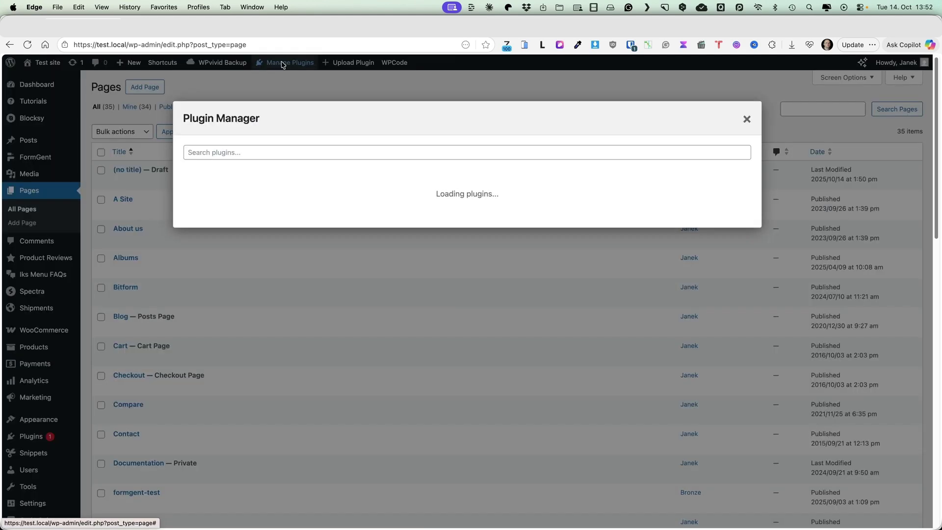
left_click(520, 100)
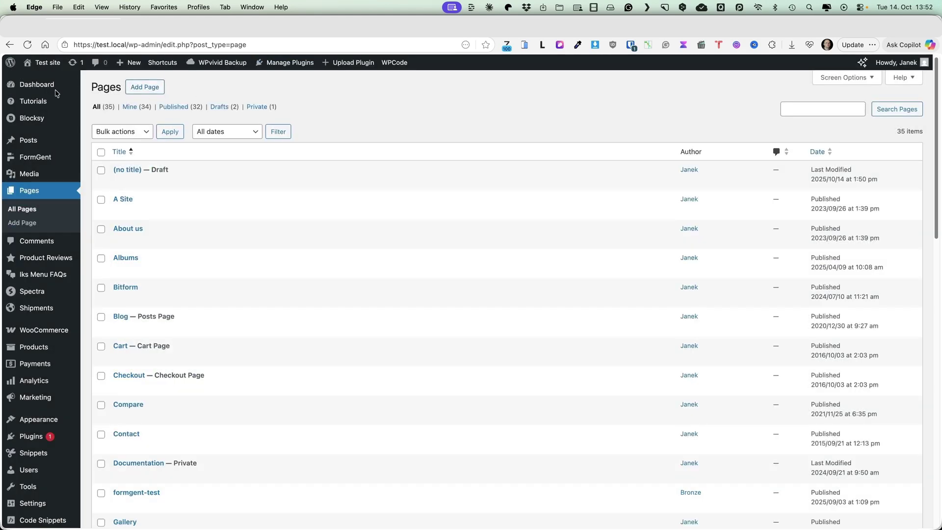
mouse_move(56, 89)
left_click(105, 85)
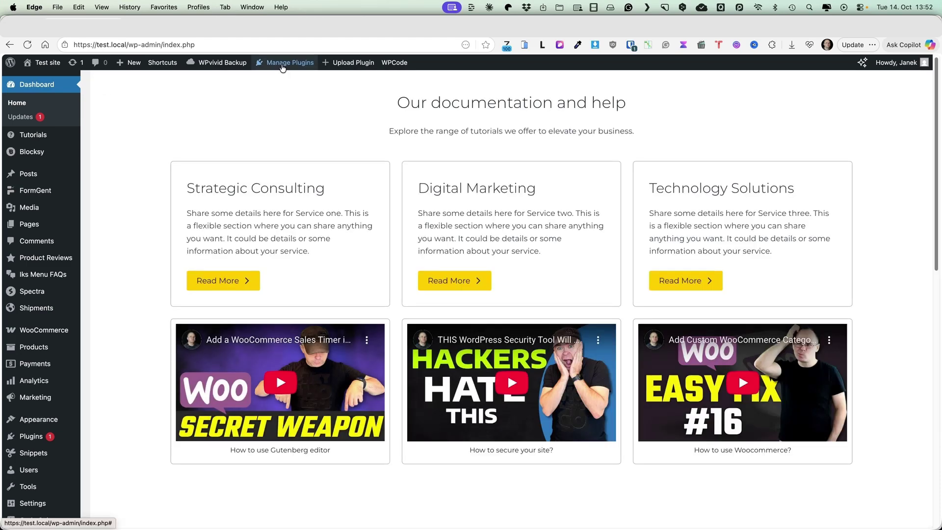
In the plugin manager, deactivate Code Snippets and delete Bit Flows, confirming with OK
left_click(282, 65)
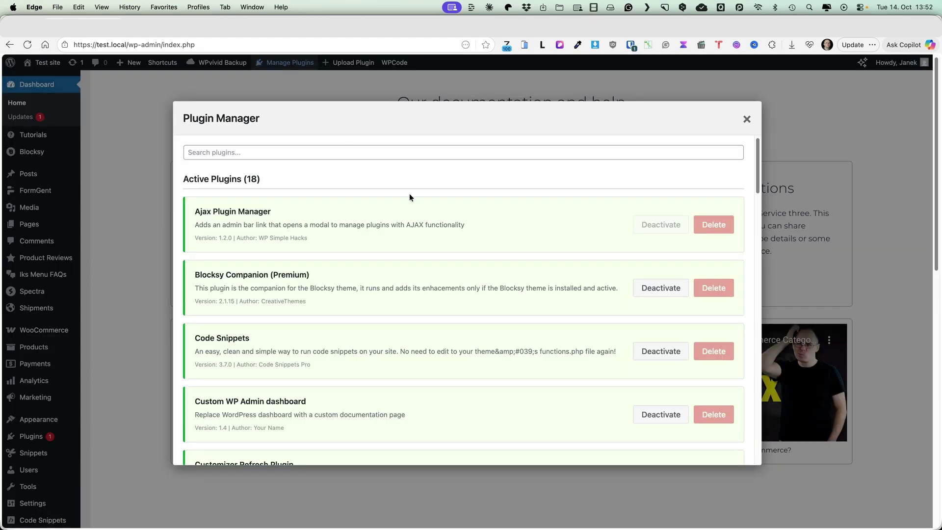
scroll(439, 227, "down", 2)
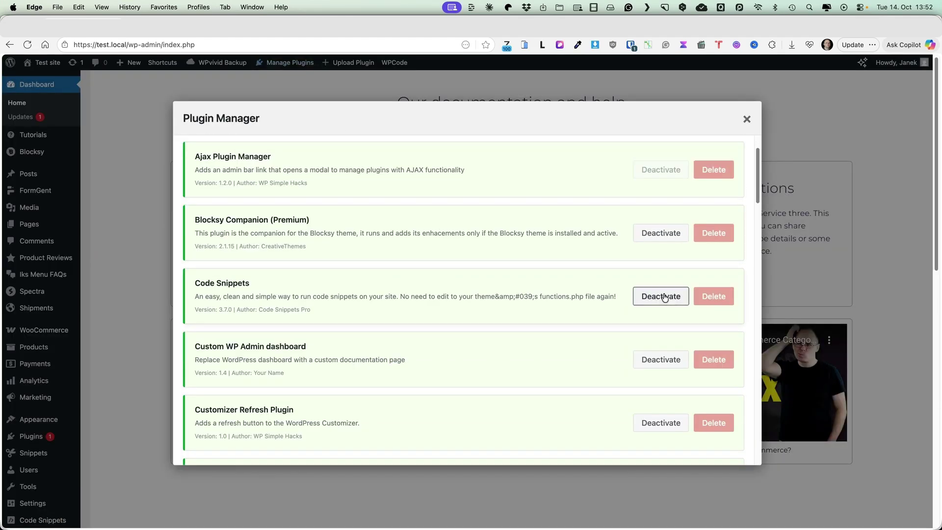
left_click(661, 296)
scroll(659, 294, "down", 15)
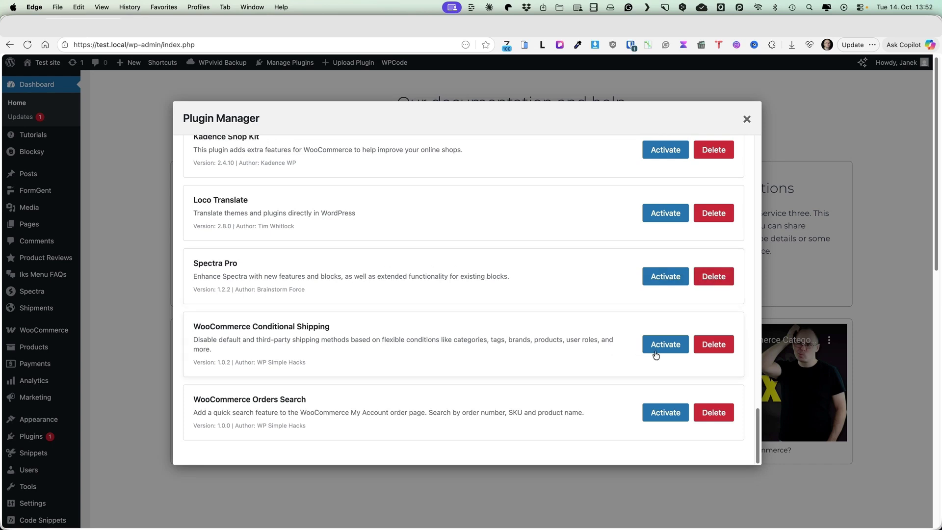
scroll(711, 324, "up", 7)
left_click(713, 303)
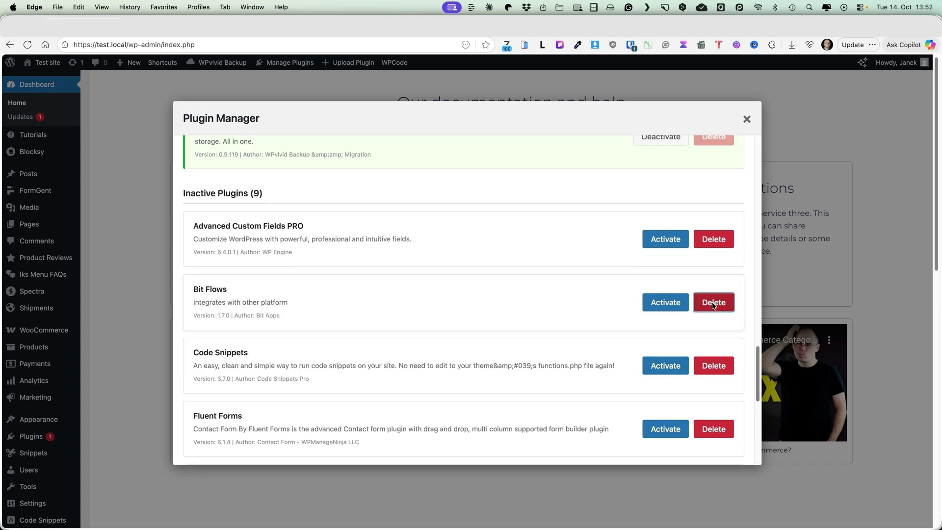
left_click(553, 97)
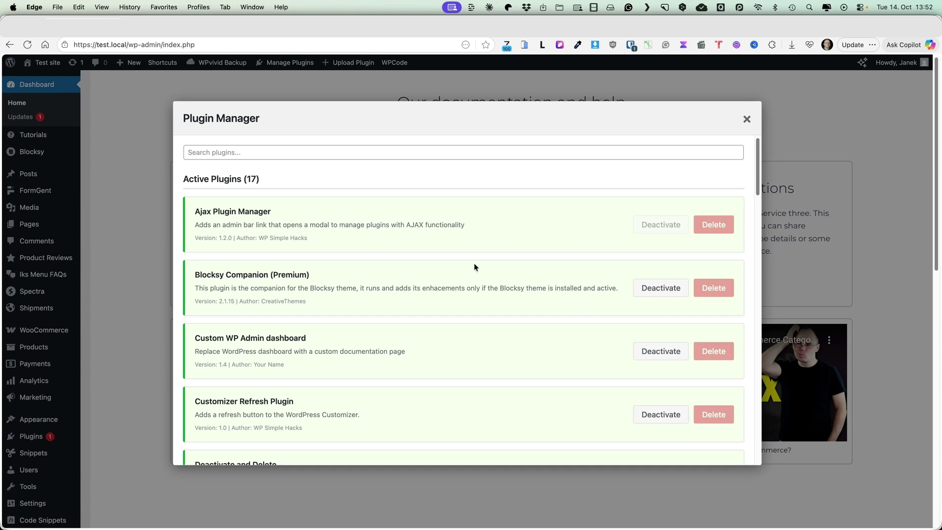
Activate Loco Translate and close the plugin manager
scroll(346, 237, "down", 20)
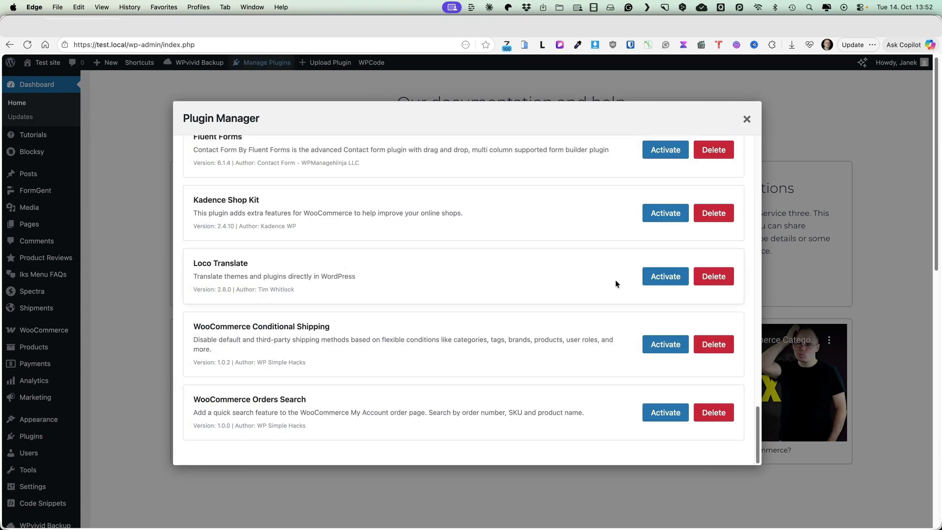
left_click(665, 276)
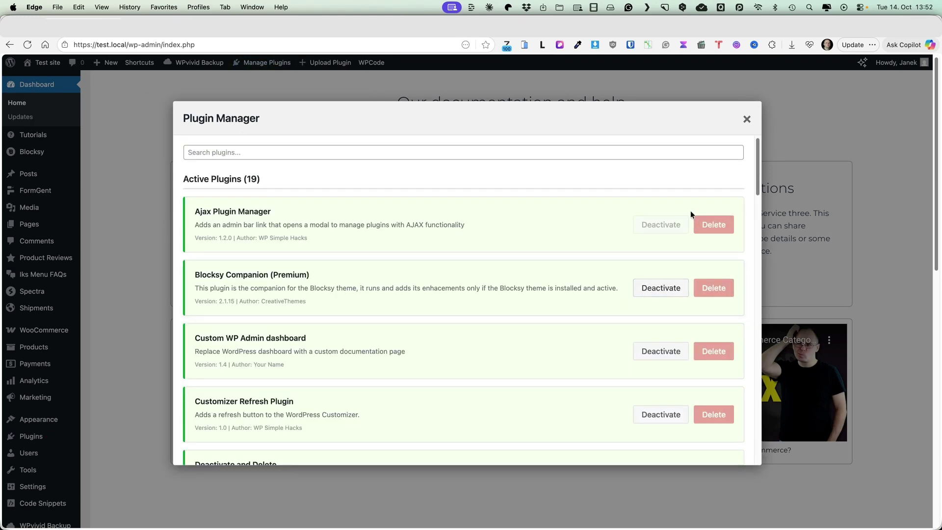
left_click(747, 119)
mouse_move(51, 360)
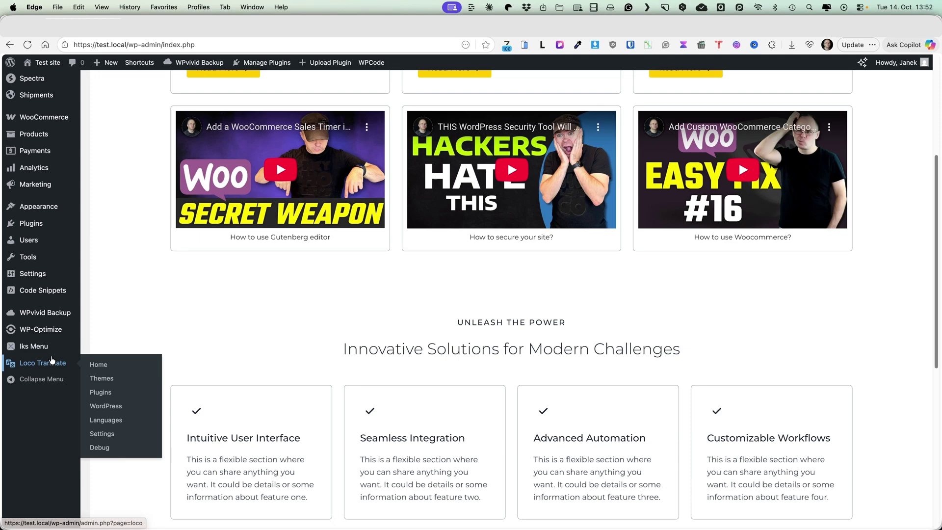
scroll(273, 136, "up", 5)
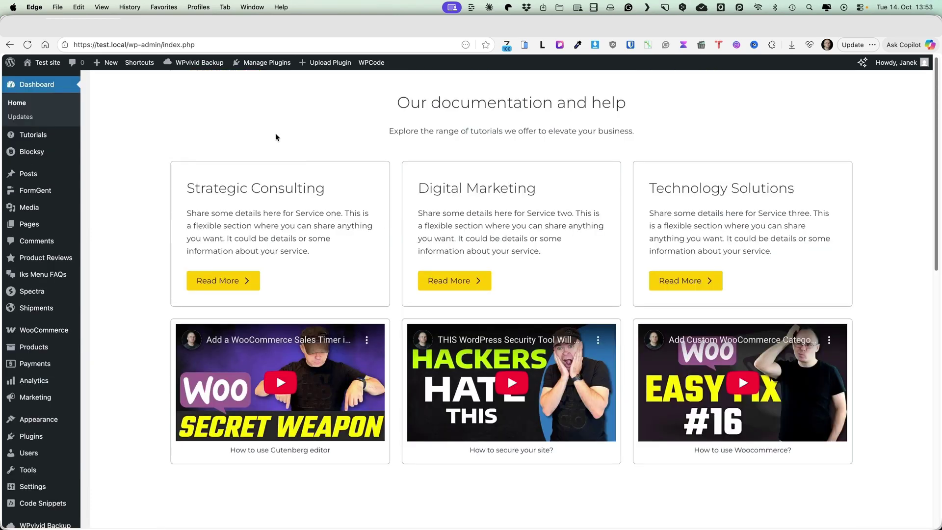
Open Installed Plugins and scroll through all 25 plugins down to the inactive ones and back
left_click(330, 63)
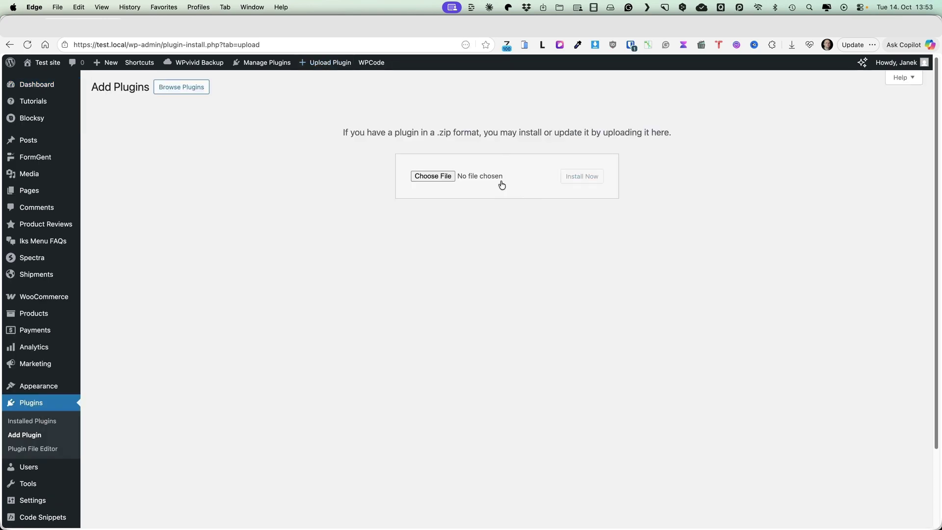
left_click(42, 424)
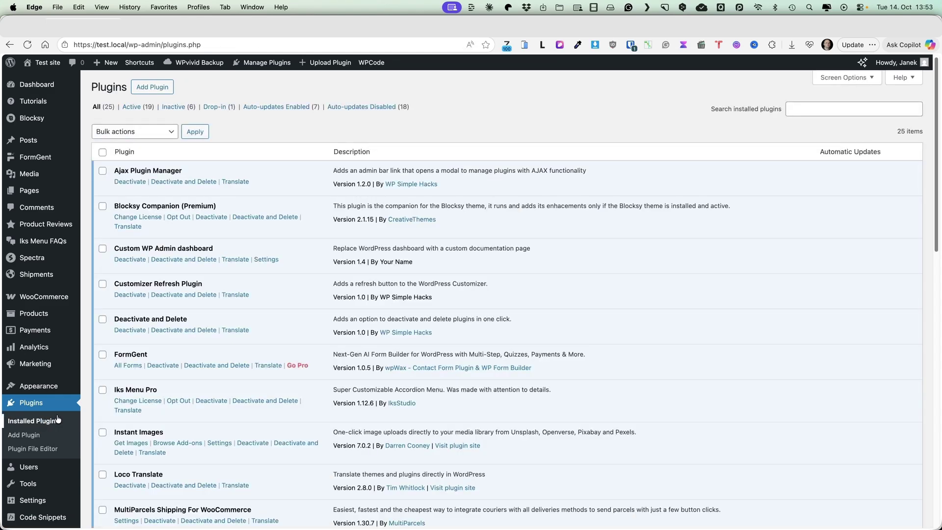
scroll(332, 245, "down", 2)
scroll(332, 246, "down", 2)
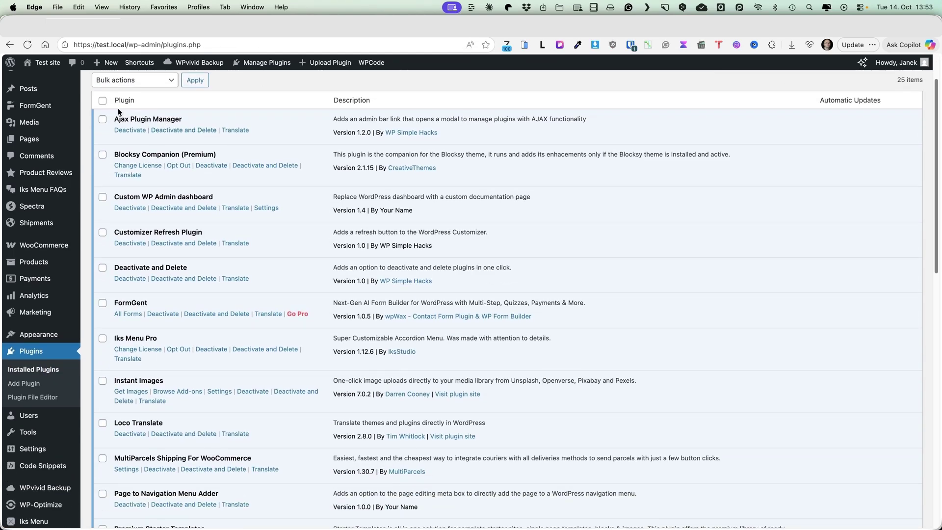
scroll(266, 254, "down", 15)
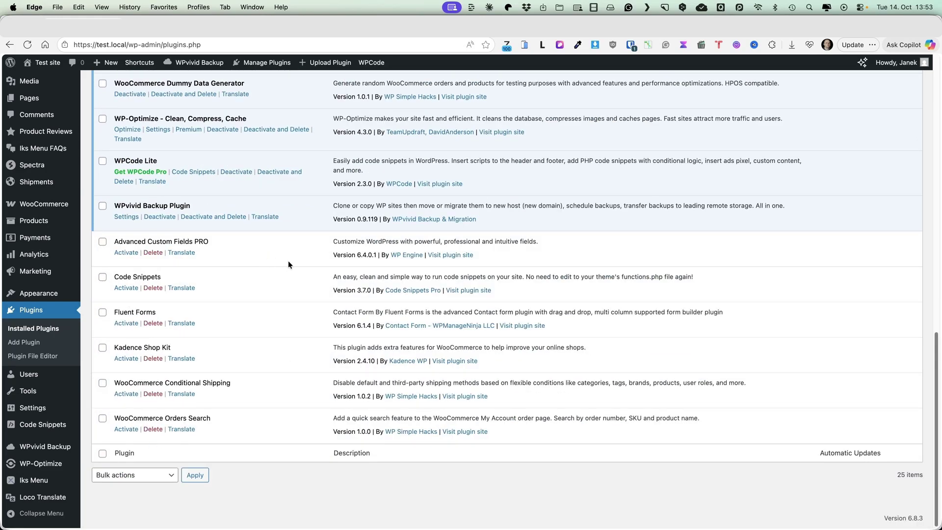
scroll(289, 266, "up", 15)
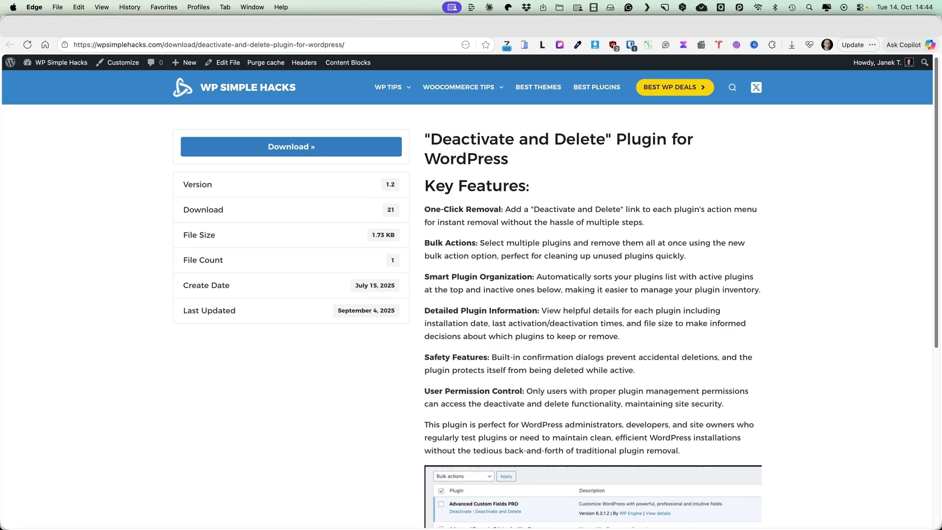
Deactivate Iks Menu Pro with Skip & Deactivate, then activate it again
key("super+1")
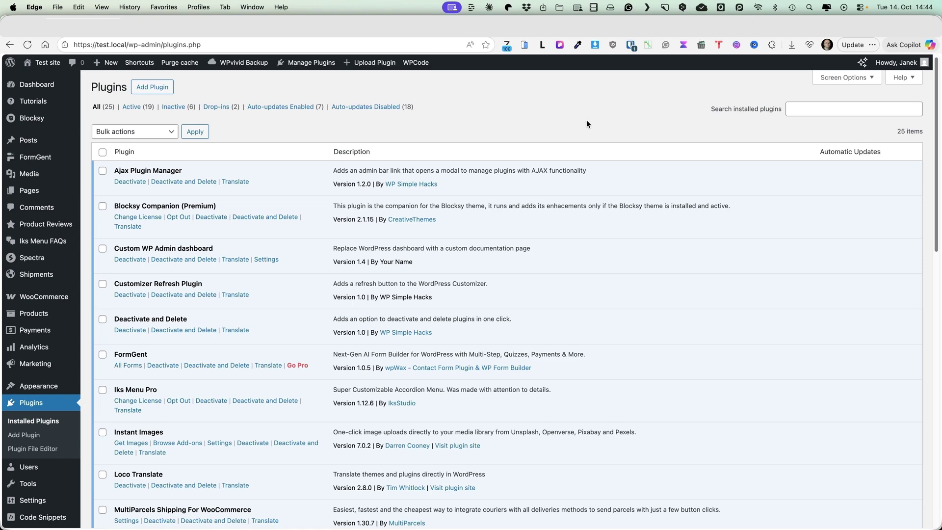
scroll(587, 124, "down", 5)
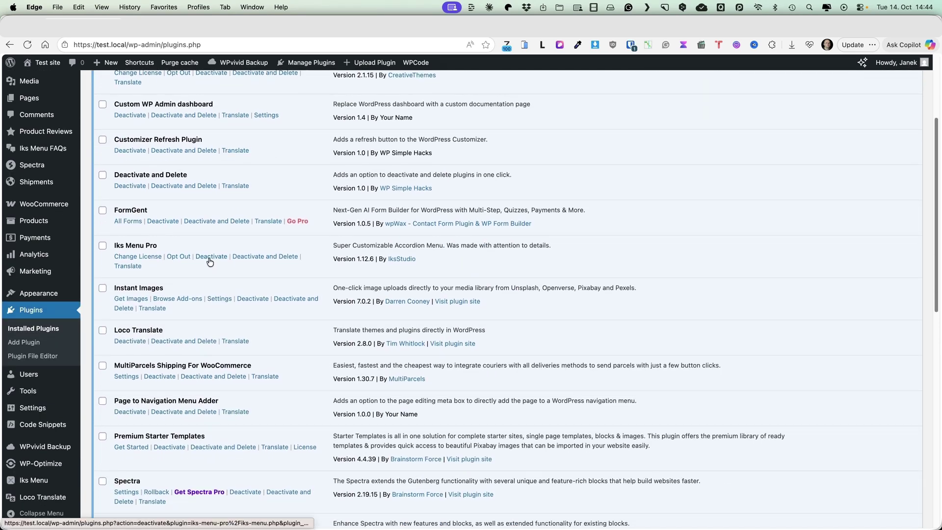
left_click(211, 256)
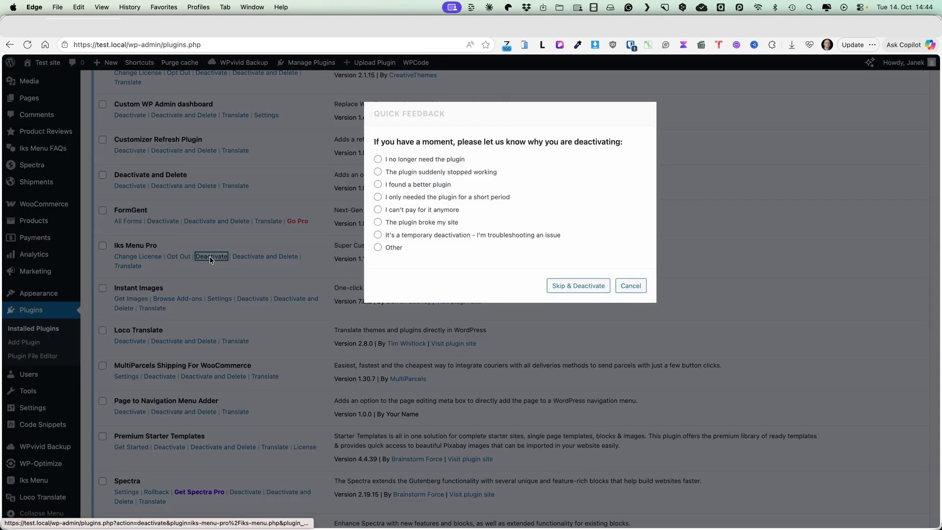
left_click(578, 287)
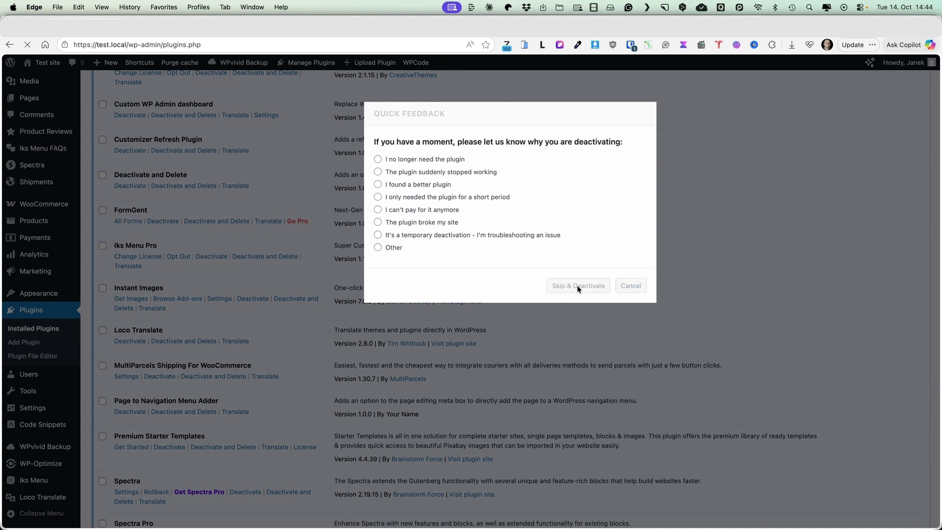
scroll(410, 310, "down", 20)
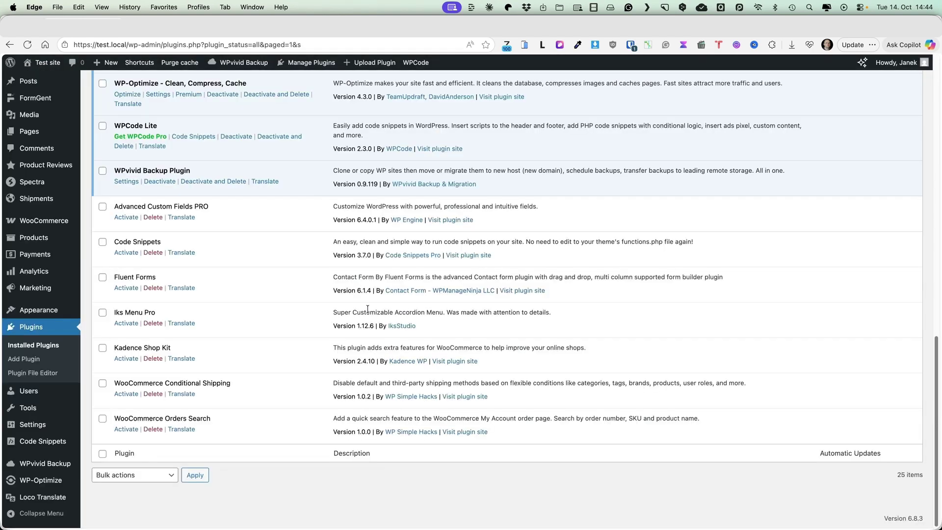
left_click(124, 324)
Deactivate and delete WooCommerce Conditional Shipping, confirming with OK
scroll(524, 172, "down", 9)
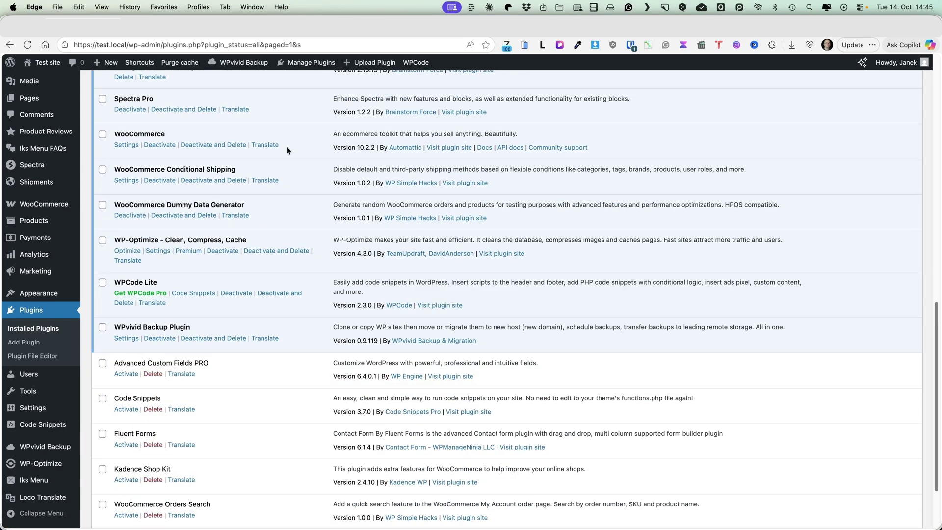
left_click(213, 180)
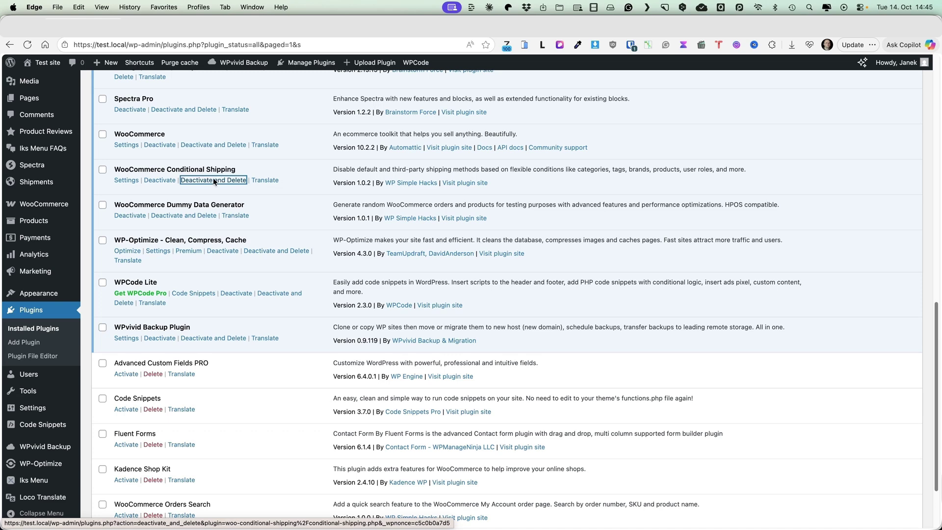
left_click(554, 96)
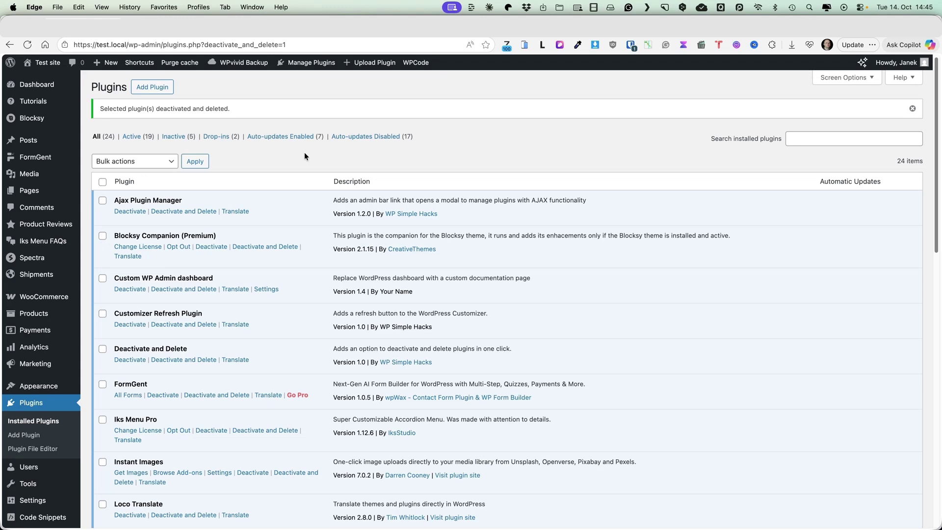
Select all plugins and set the bulk action to Deactivate and Delete, without applying it
left_click(103, 184)
left_click(143, 163)
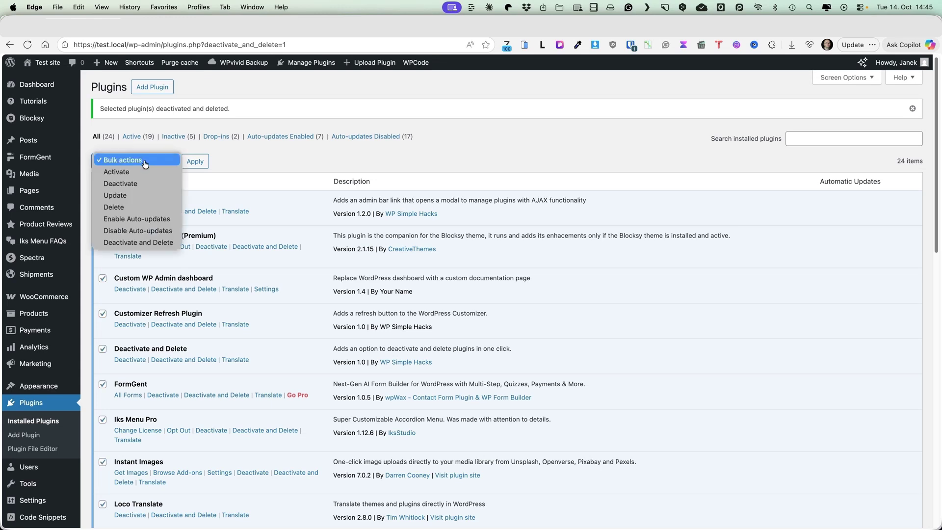
left_click(128, 244)
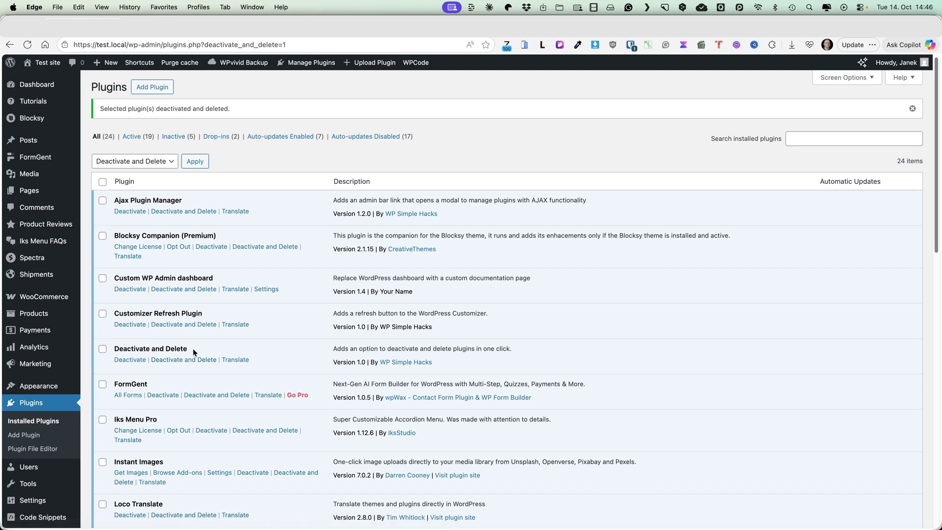
left_click_drag(187, 349, 114, 350)
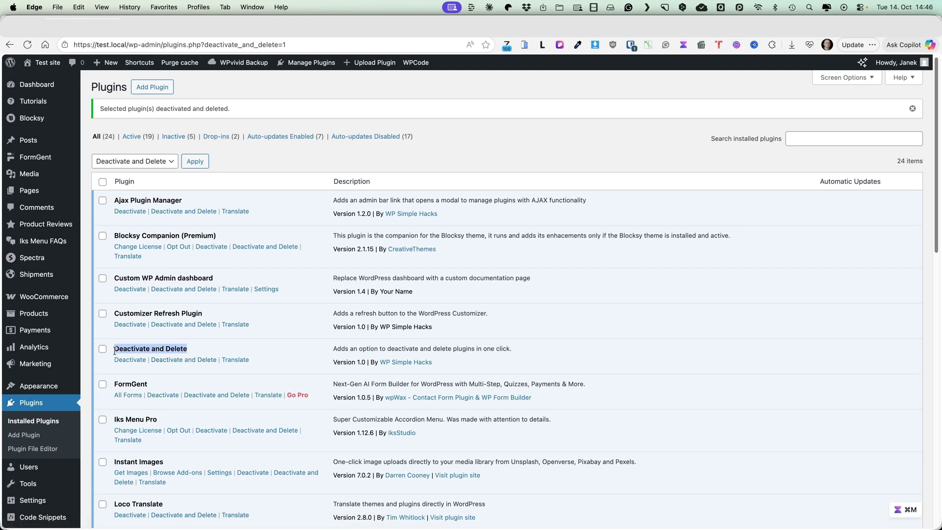
left_click(601, 127)
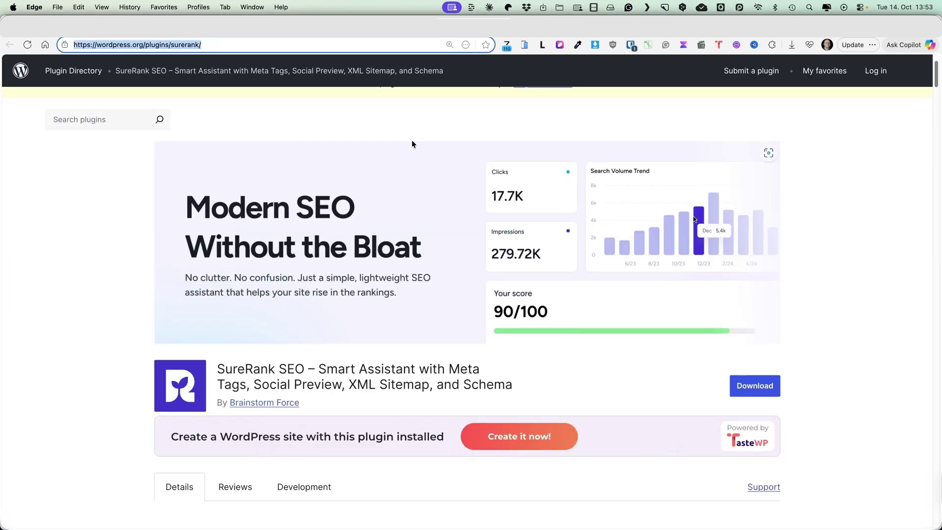
scroll(411, 140, "down", 1)
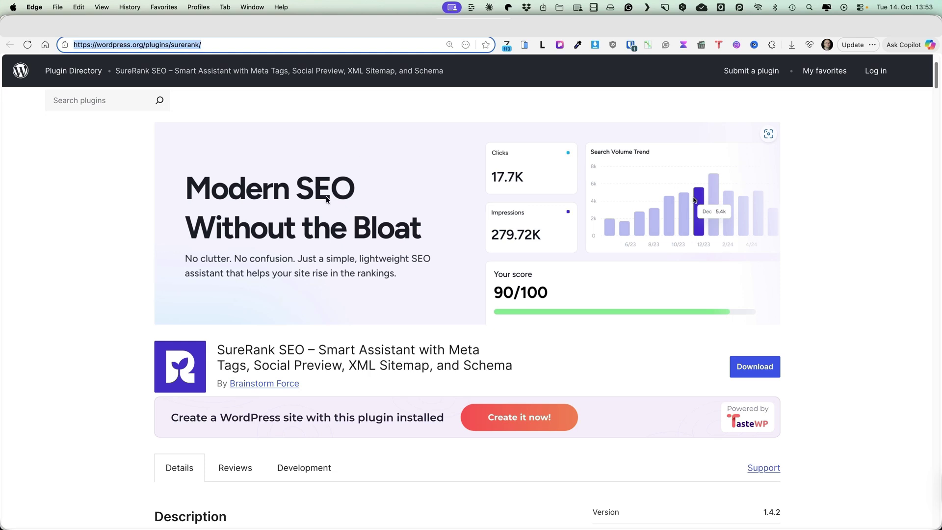
scroll(792, 243, "down", 3)
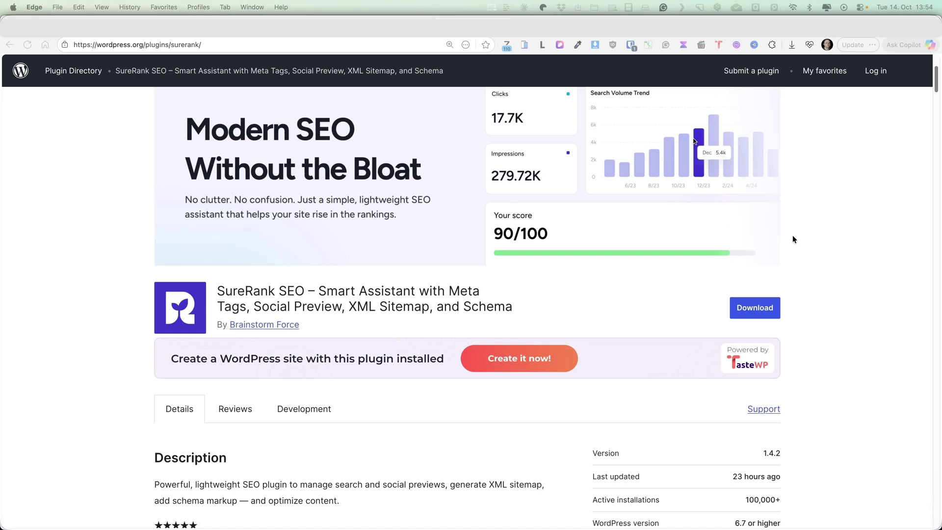
scroll(812, 241, "down", 5)
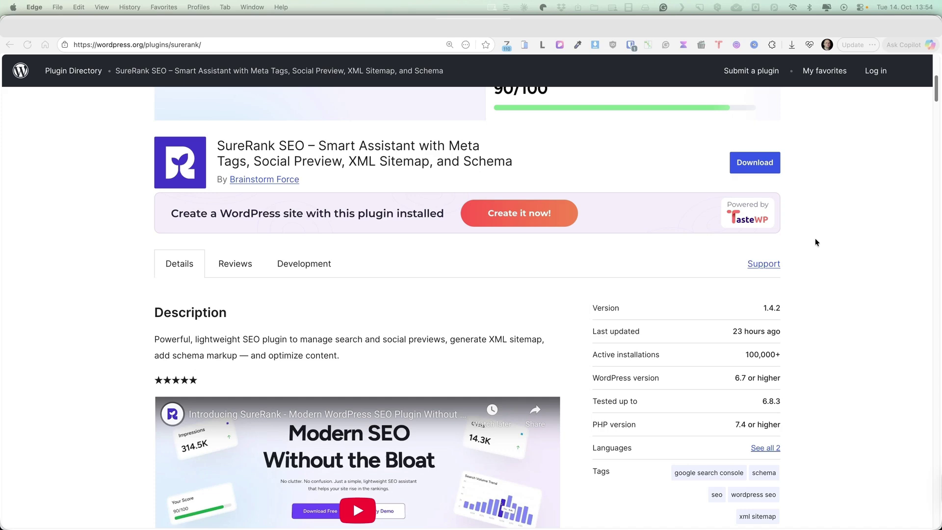
scroll(814, 238, "down", 1)
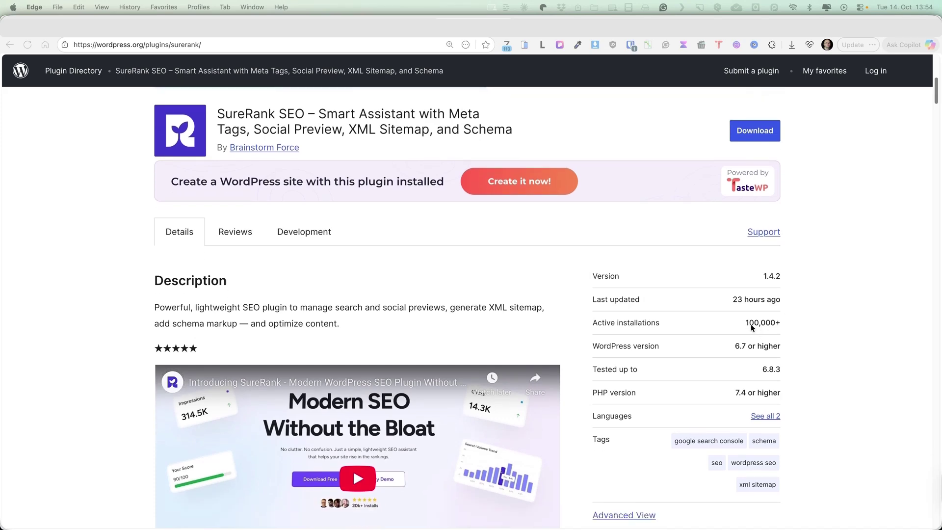
scroll(750, 326, "down", 8)
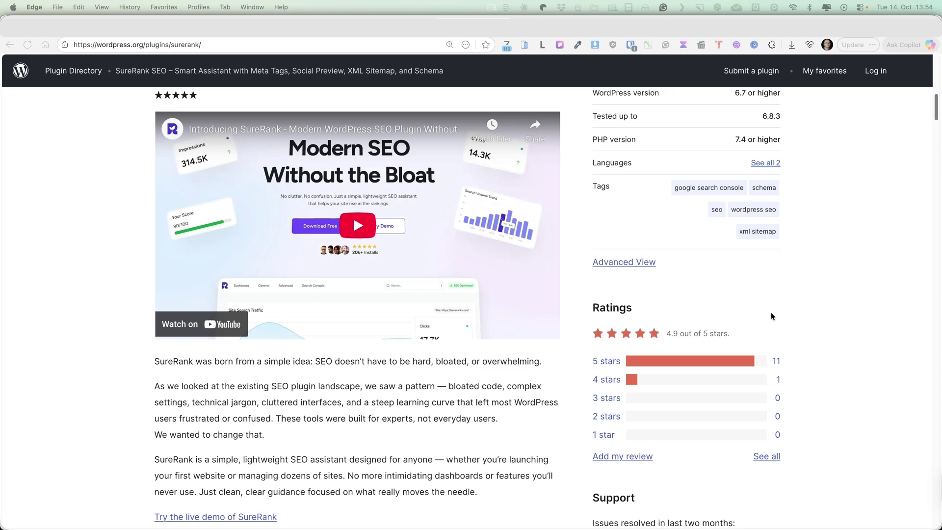
scroll(792, 299, "up", 15)
scroll(775, 295, "down", 5)
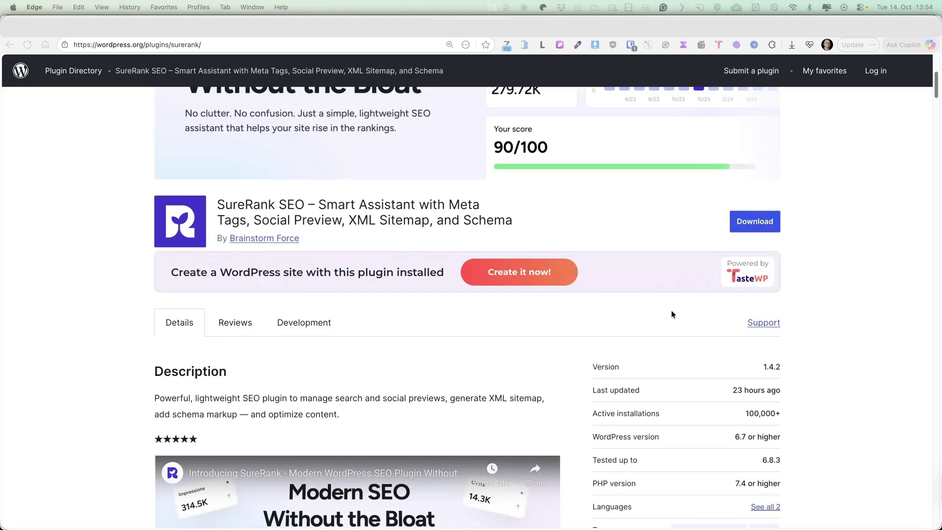
Open the TasteWP site's Sample Page in the block editor and close the welcome guide
key("super+l")
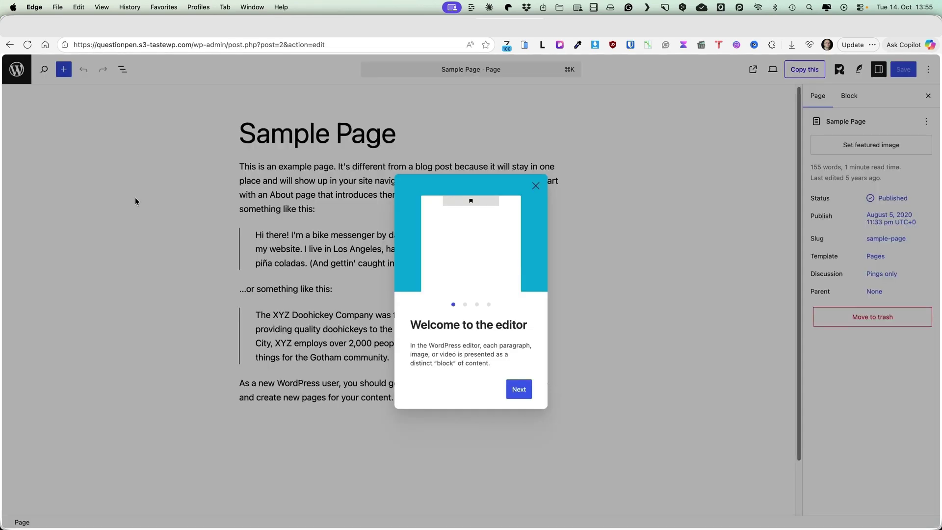
left_click(534, 187)
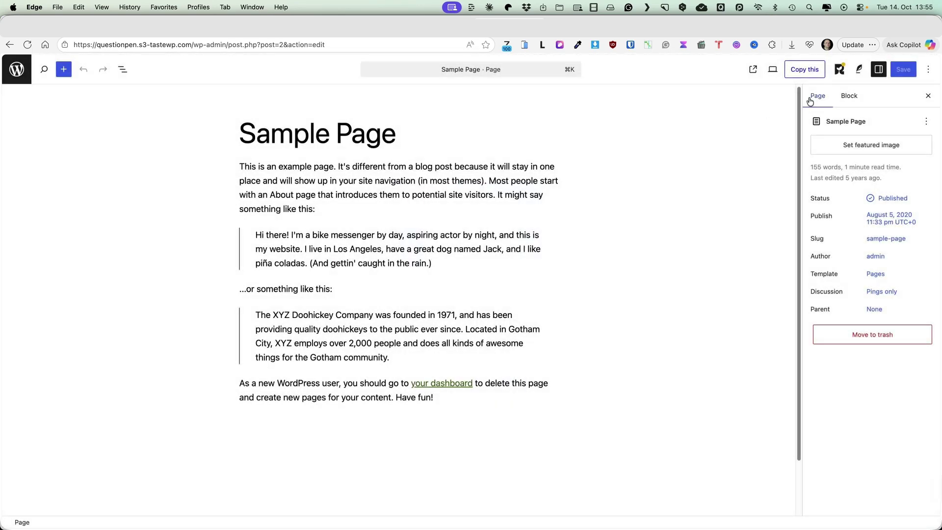
Open SureRank for the Sample Page and review its focus keyword, title, advanced and schema settings
left_click(839, 69)
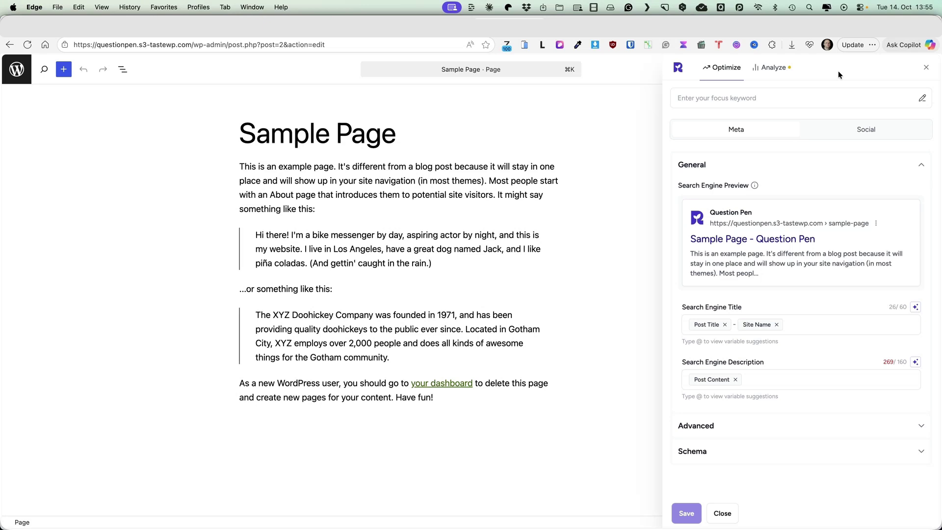
left_click(711, 99)
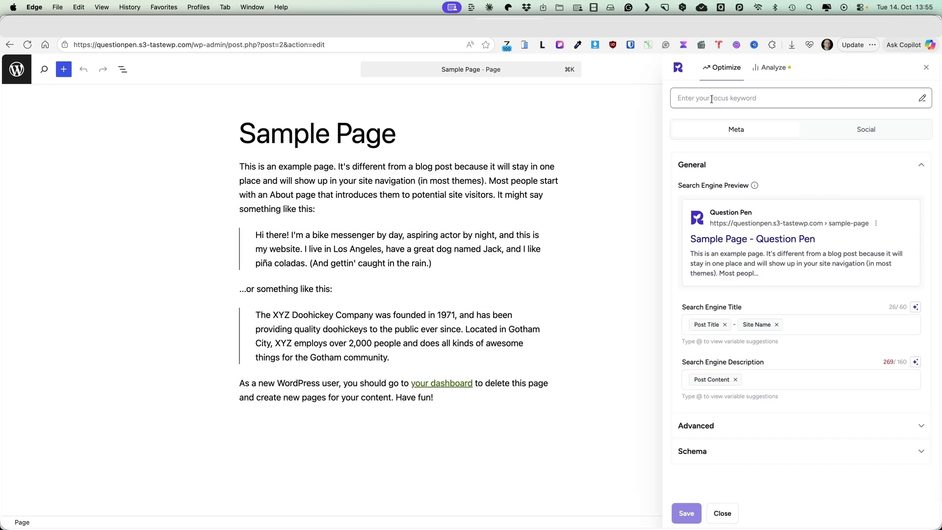
left_click(701, 316)
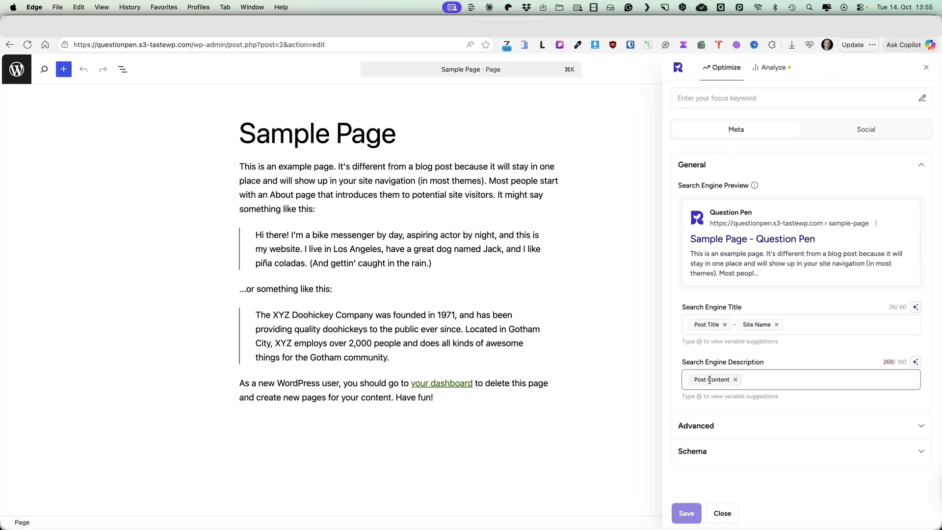
left_click(727, 426)
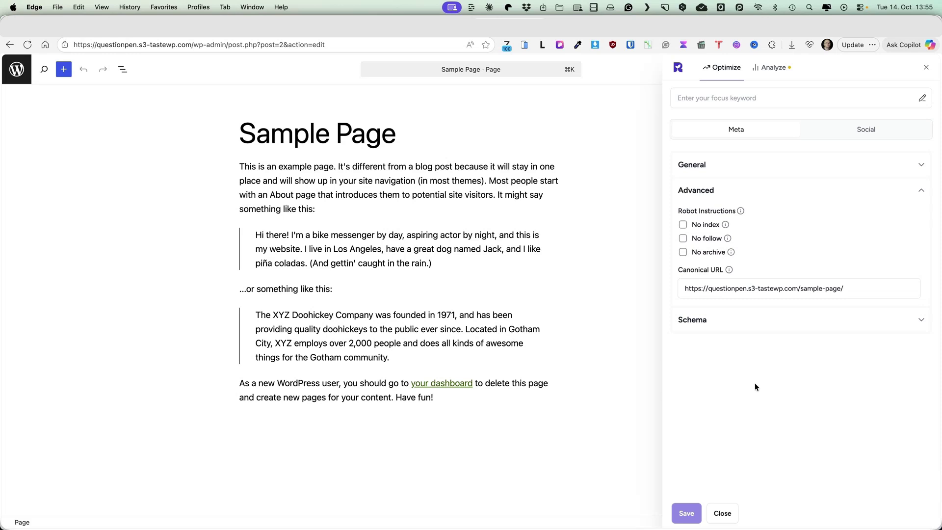
left_click(751, 323)
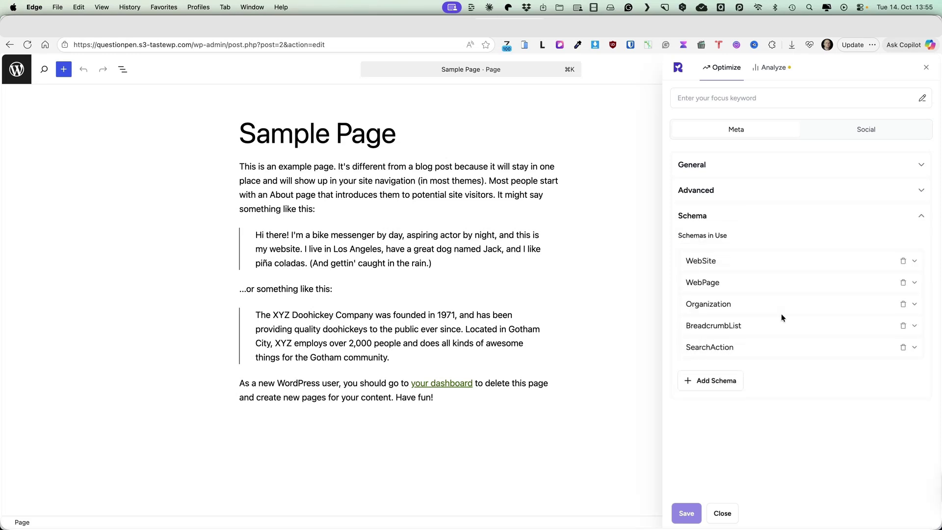
Go from the Social tab back to the general Meta settings and exit the block editor
left_click(889, 136)
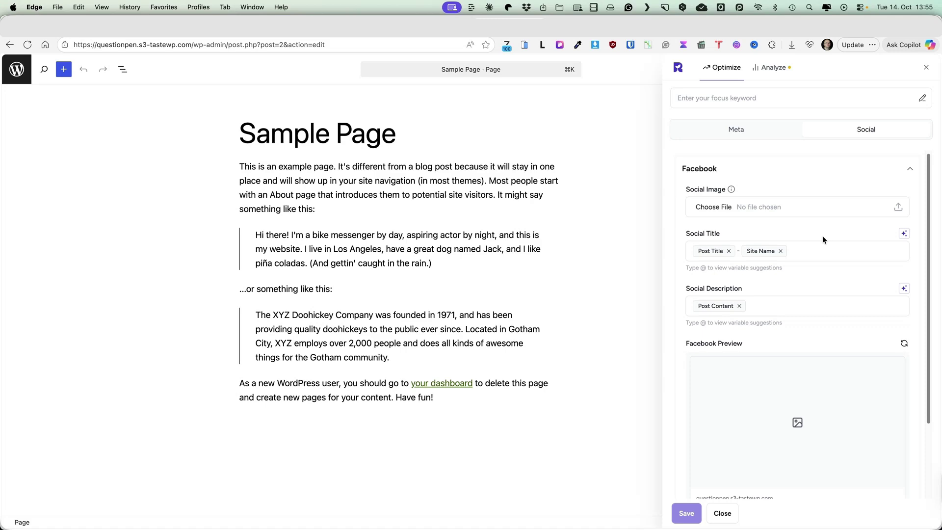
left_click(730, 128)
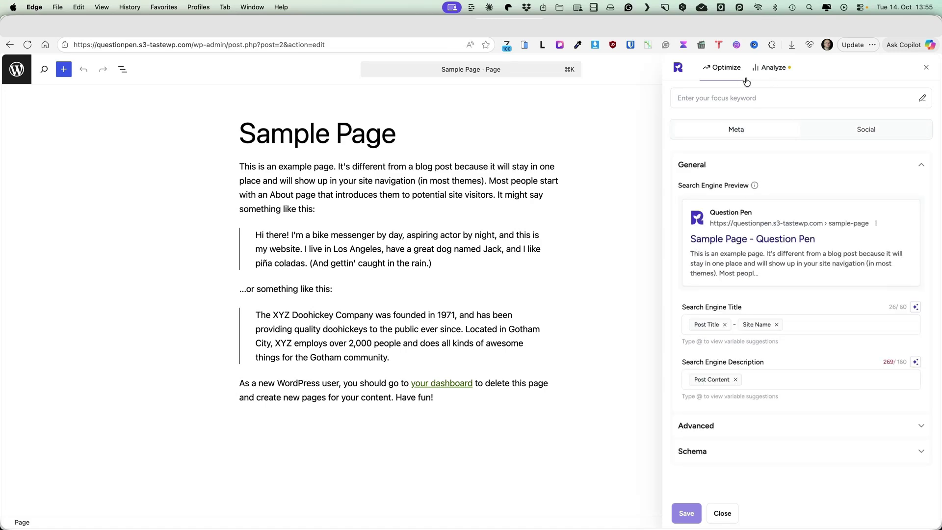
left_click(21, 76)
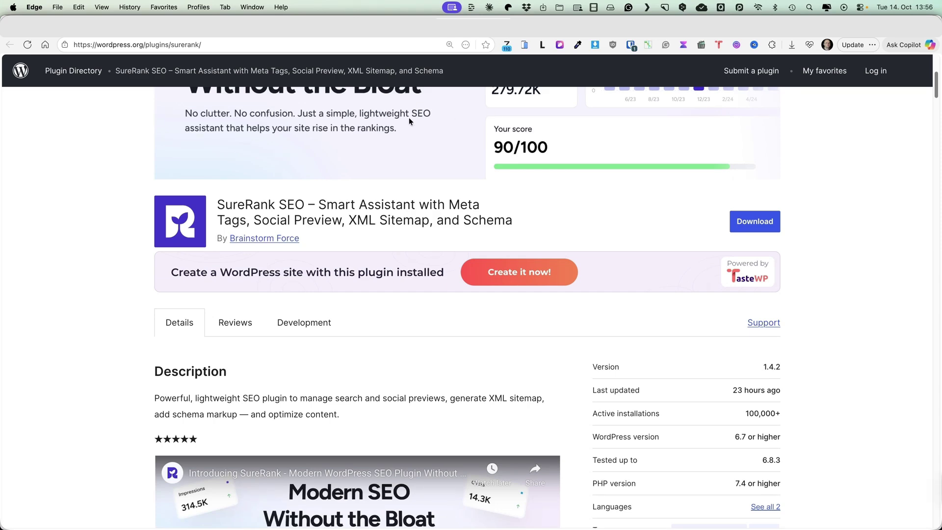
Scroll through the Loco Translate plugin page, then return to the test.local Plugins tab
key("ctrl+Tab")
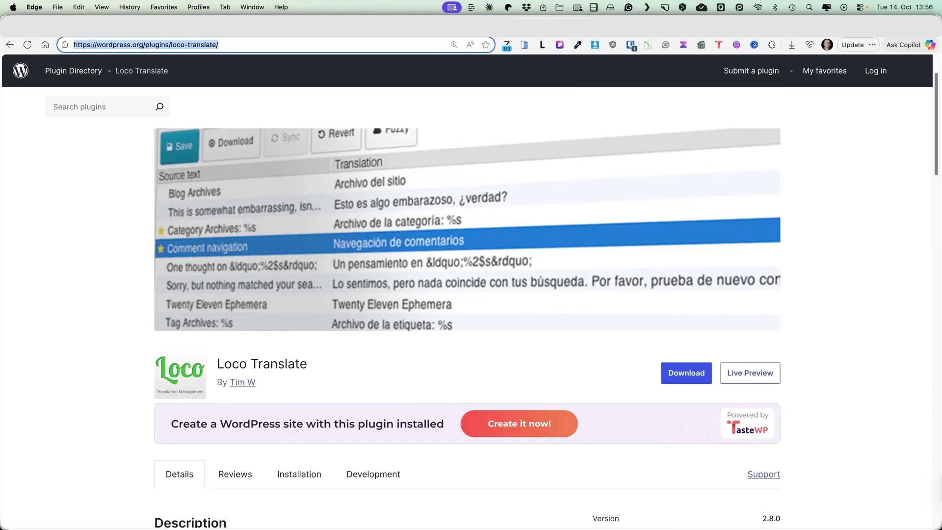
scroll(497, 198, "down", 6)
scroll(497, 199, "up", 3)
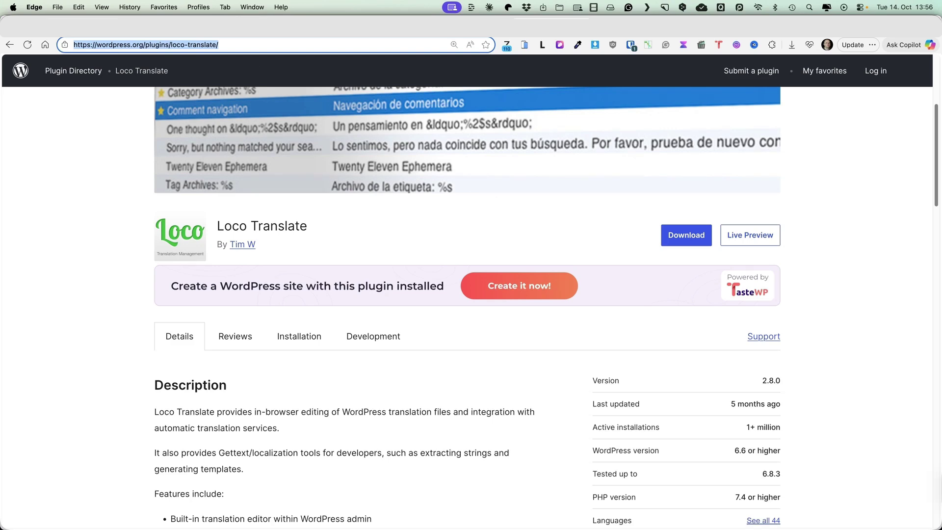
key("ctrl+Tab")
Add an Estonian language for FormGent in Loco Translate, stored in the System location as formgent-et.po
scroll(246, 257, "down", 5)
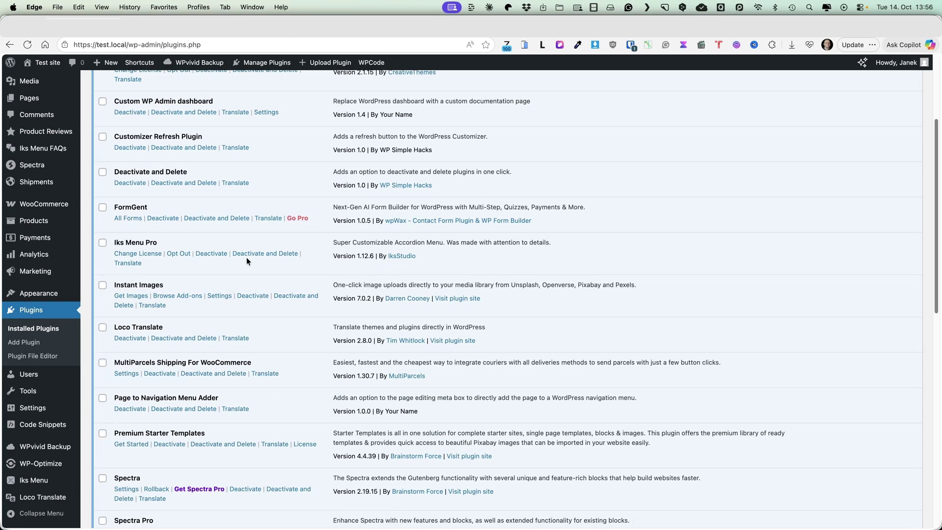
scroll(247, 261, "down", 2)
mouse_move(42, 497)
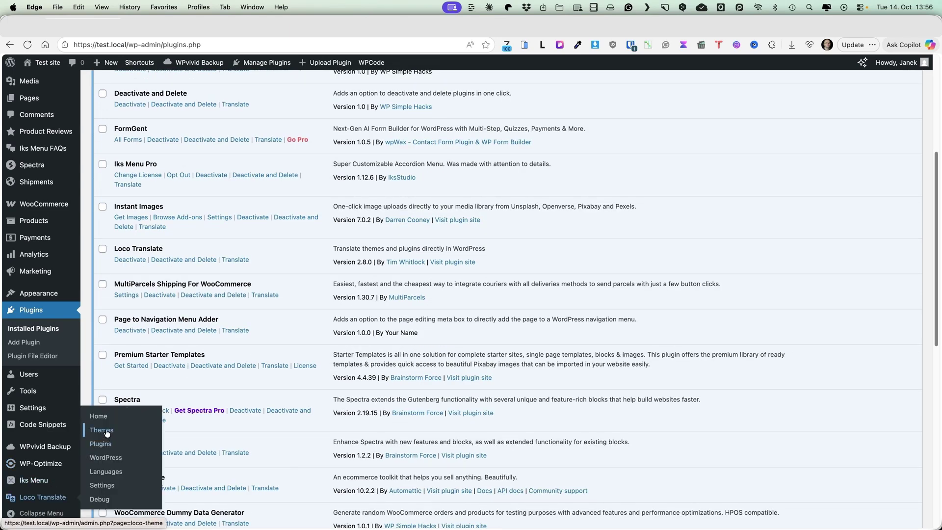
left_click(102, 444)
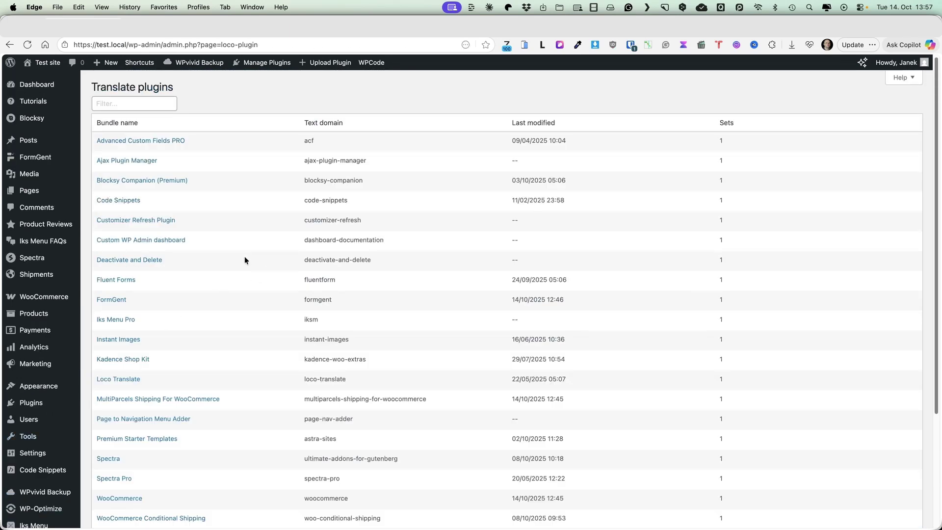
left_click(112, 300)
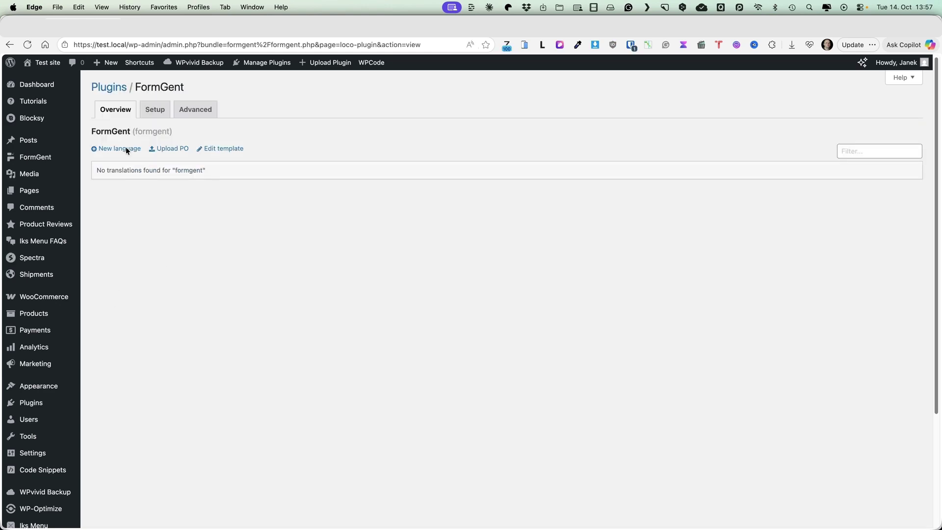
left_click(125, 148)
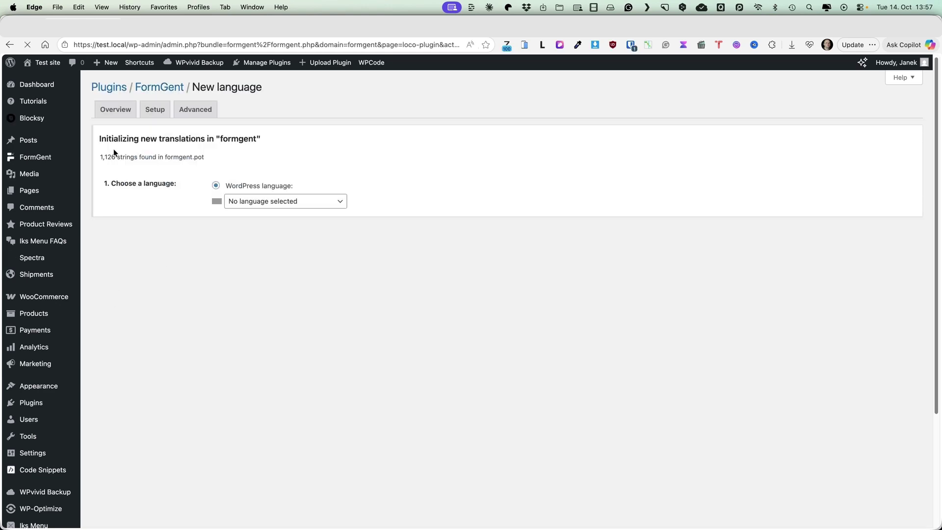
left_click(303, 202)
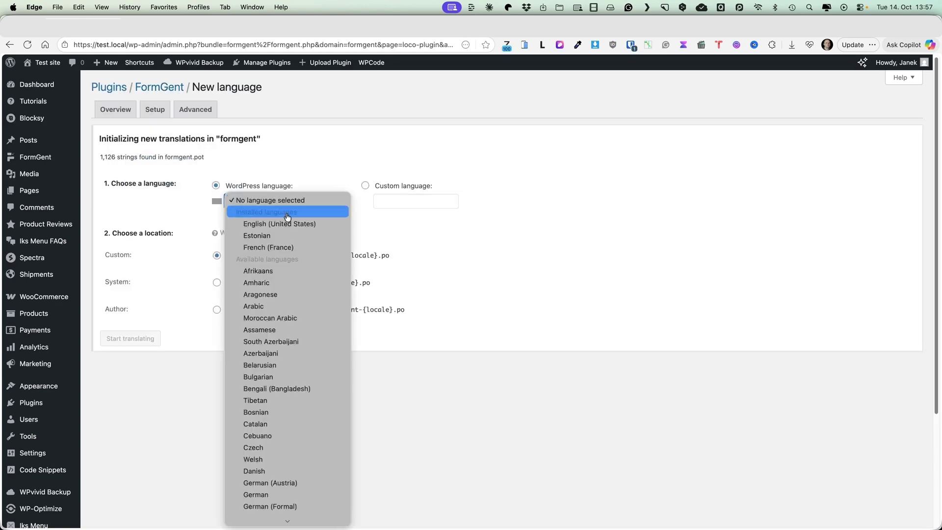
left_click(269, 237)
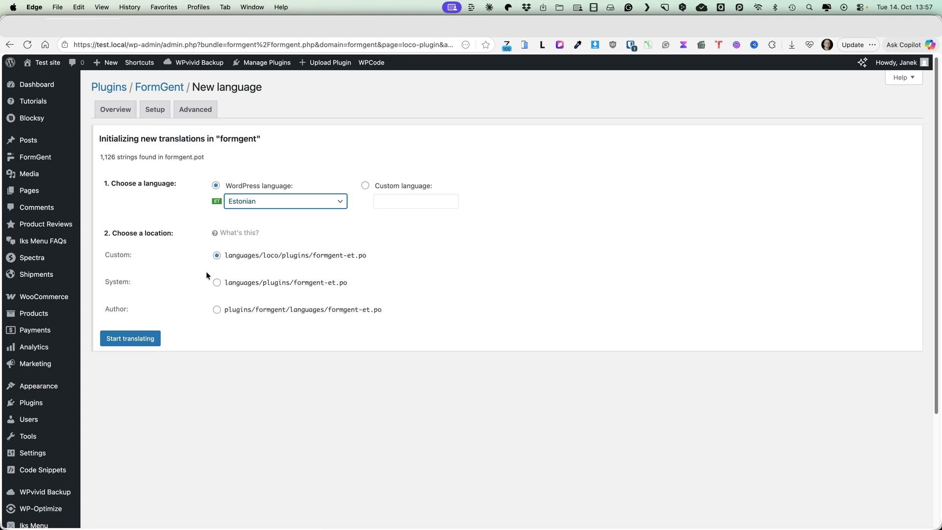
left_click(252, 283)
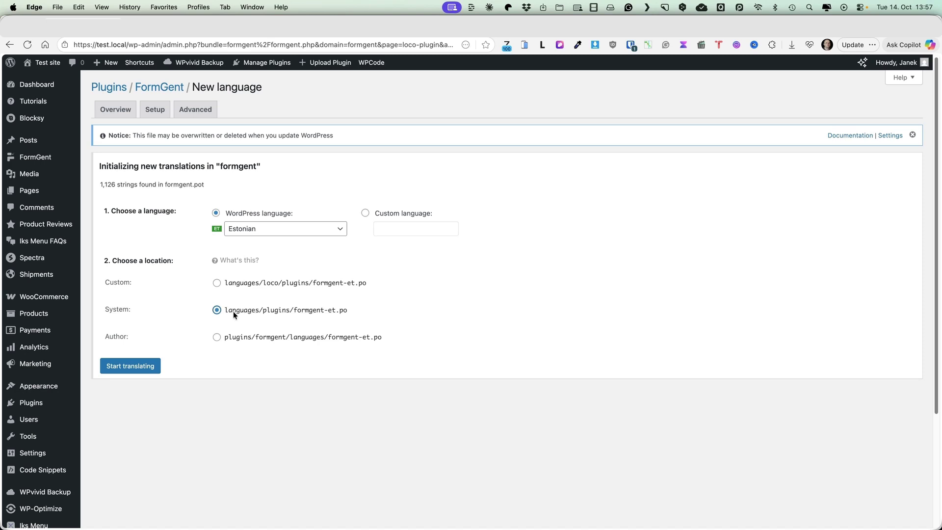
Start translating to create FormGent's Estonian file and open its string editor
left_click(150, 365)
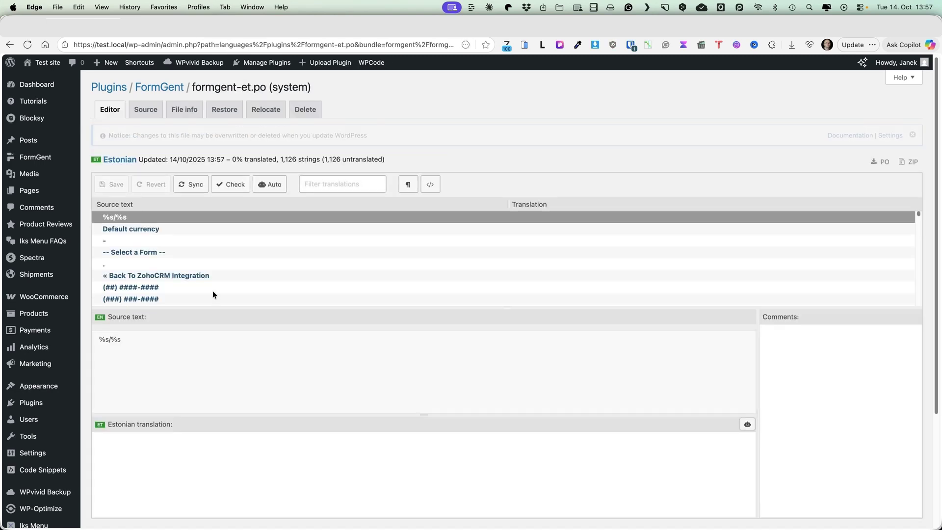
scroll(199, 237, "down", 3)
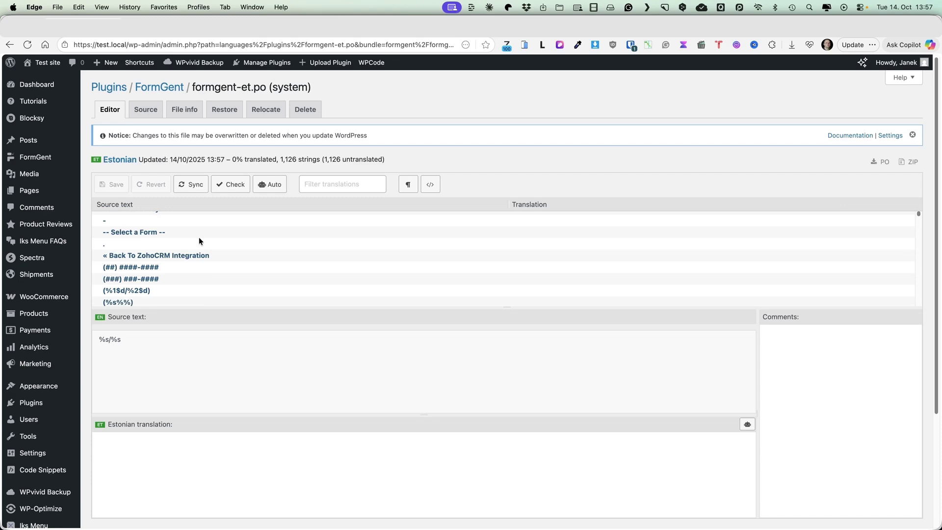
mouse_move(36, 163)
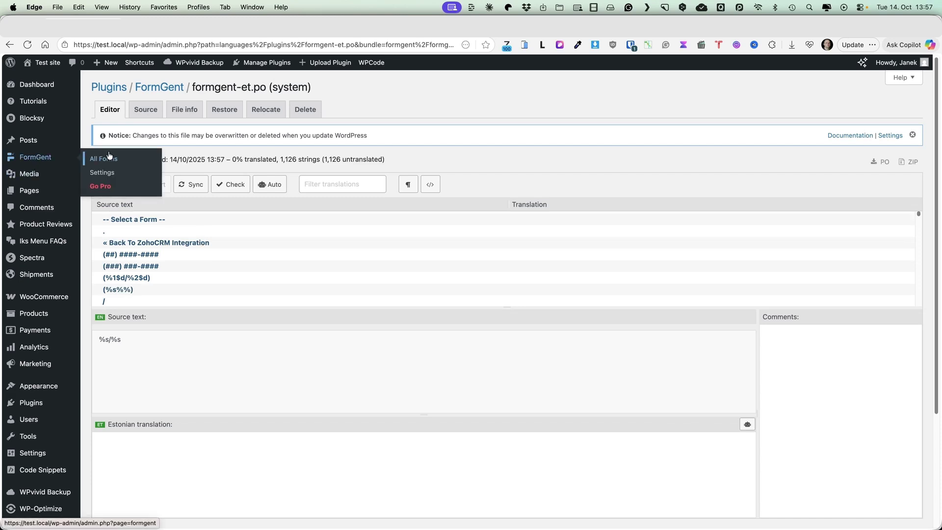
scroll(248, 247, "down", 3)
scroll(248, 247, "down", 3)
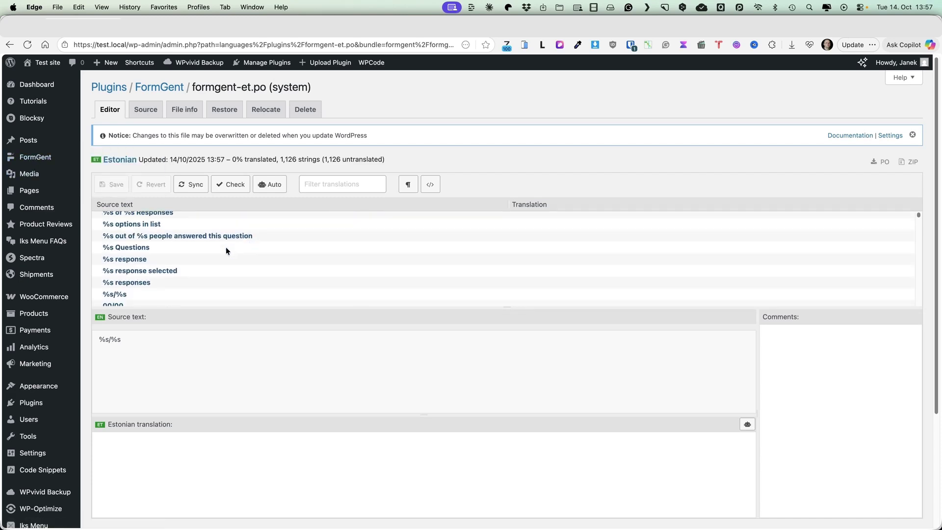
Translate '%s Questions' as '%s küsimust' and '%s response' as '%s vastus', then save
left_click(185, 247)
left_click(163, 439)
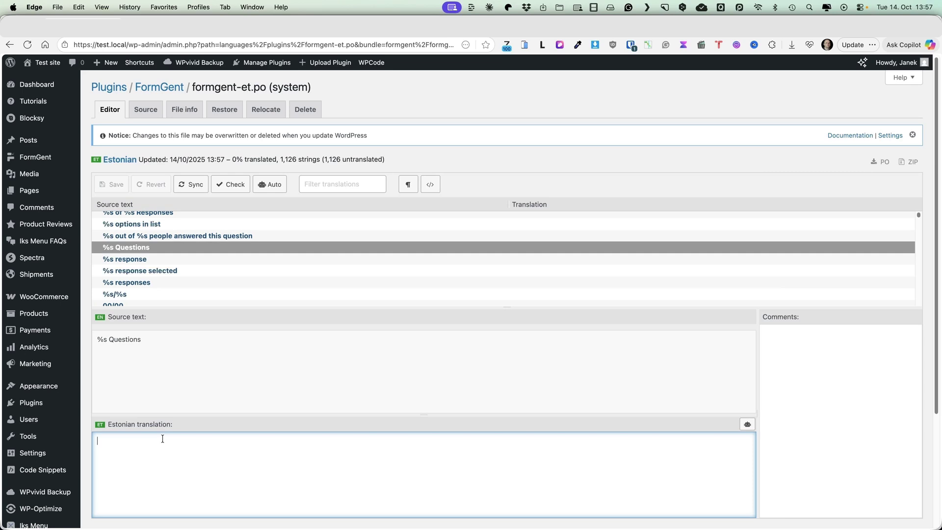
type("%s küsimust")
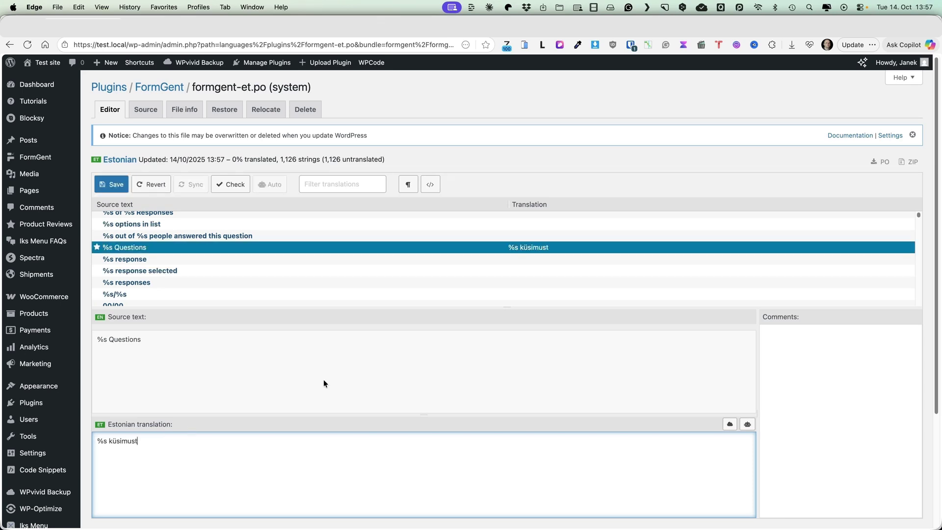
left_click(161, 261)
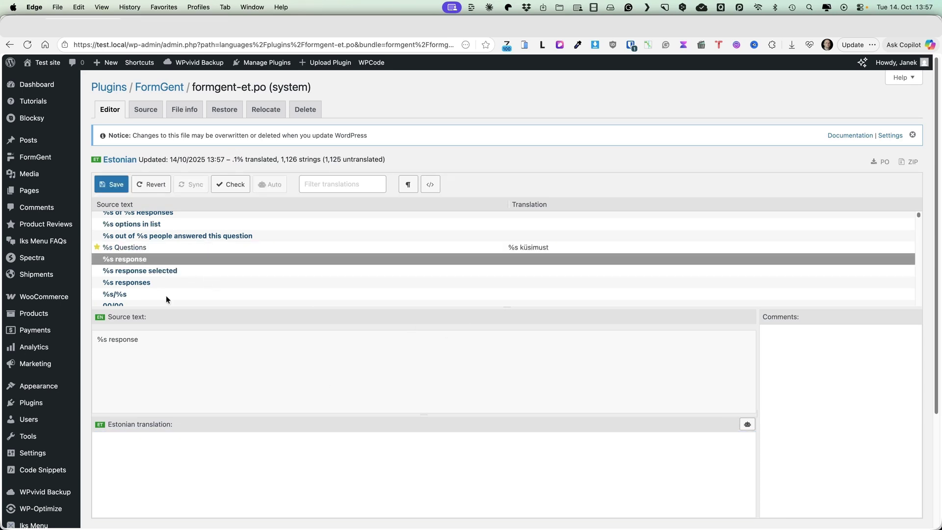
left_click(160, 443)
type("%s vastus")
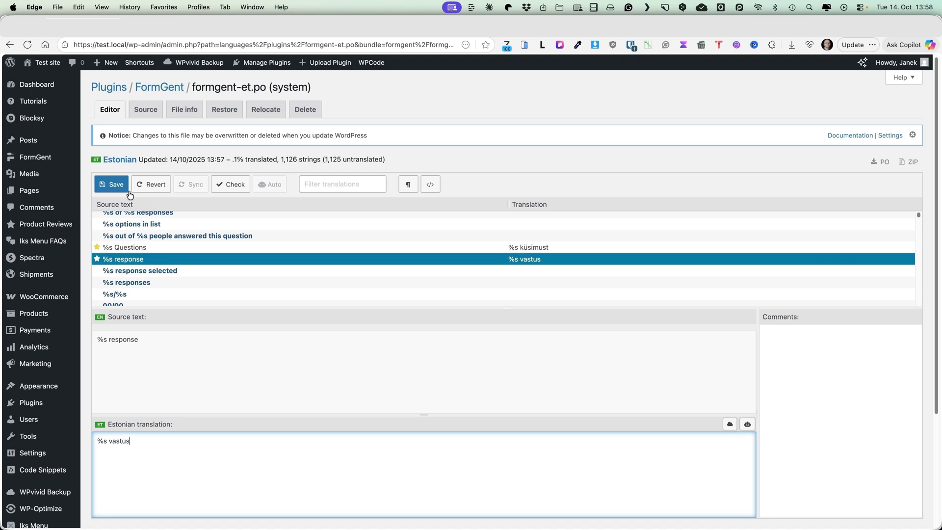
left_click(114, 184)
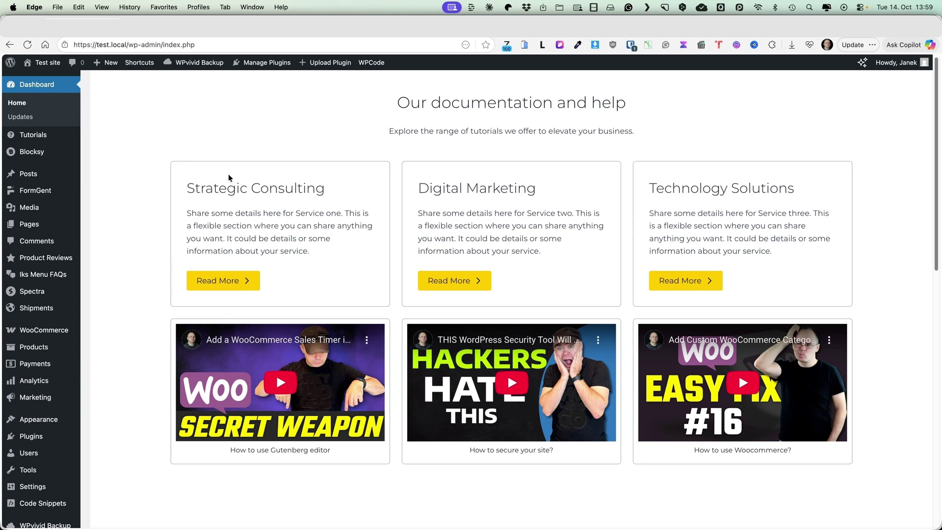
Open Settings > Custom dashboard, showing Documentation (private) as the default dashboard page
scroll(243, 175, "down", 2)
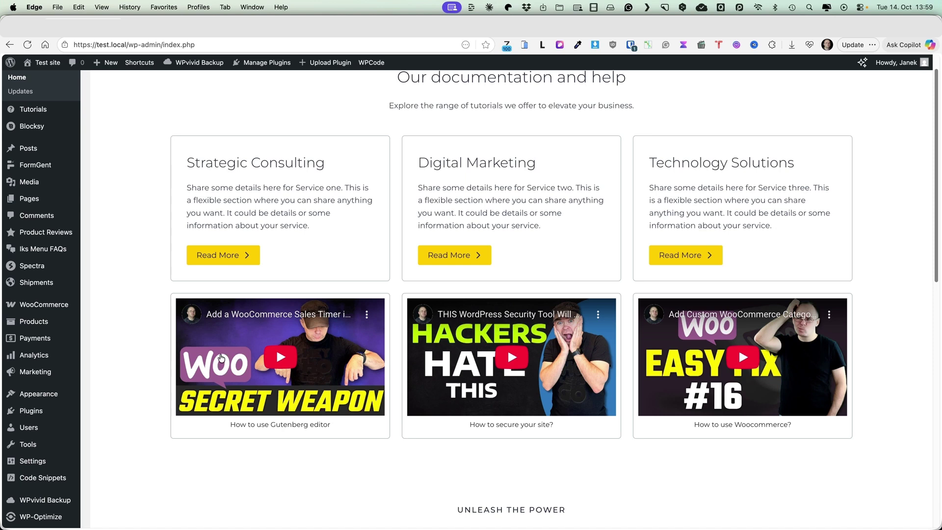
scroll(667, 193, "up", 2)
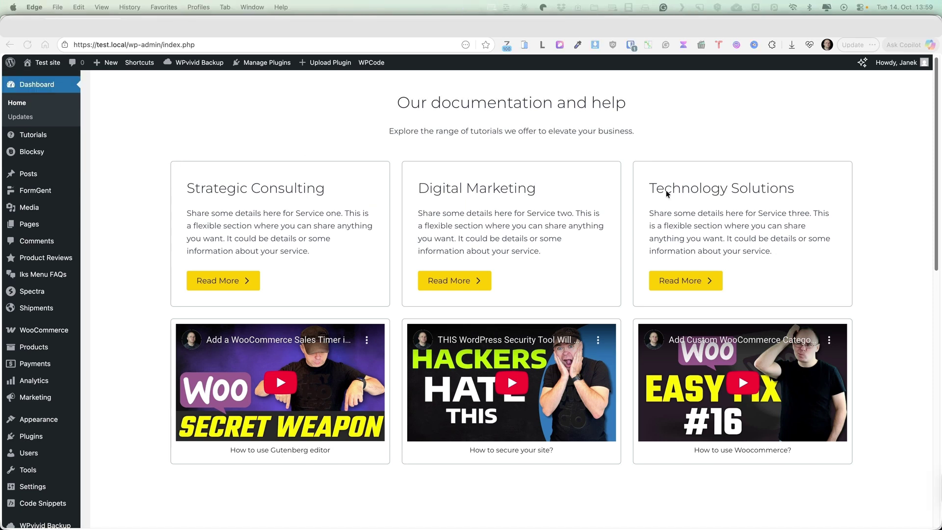
left_click(269, 123)
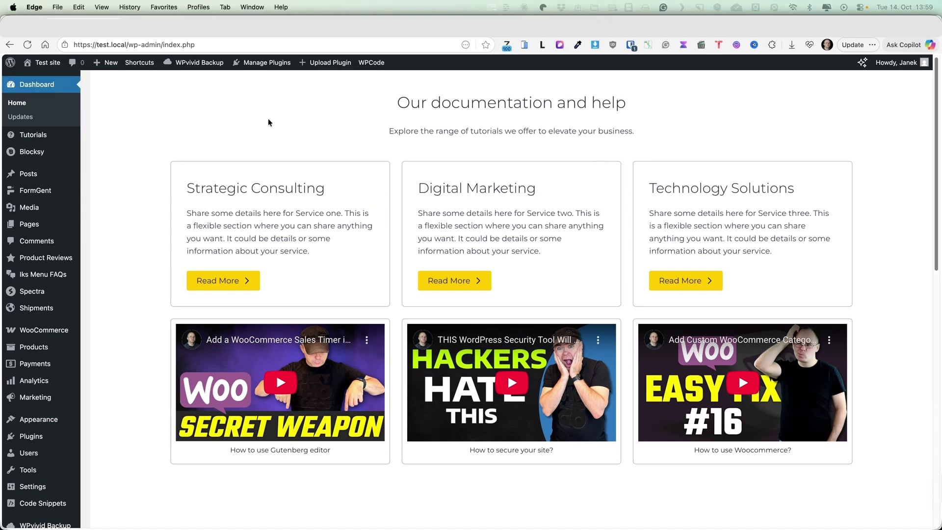
mouse_move(55, 483)
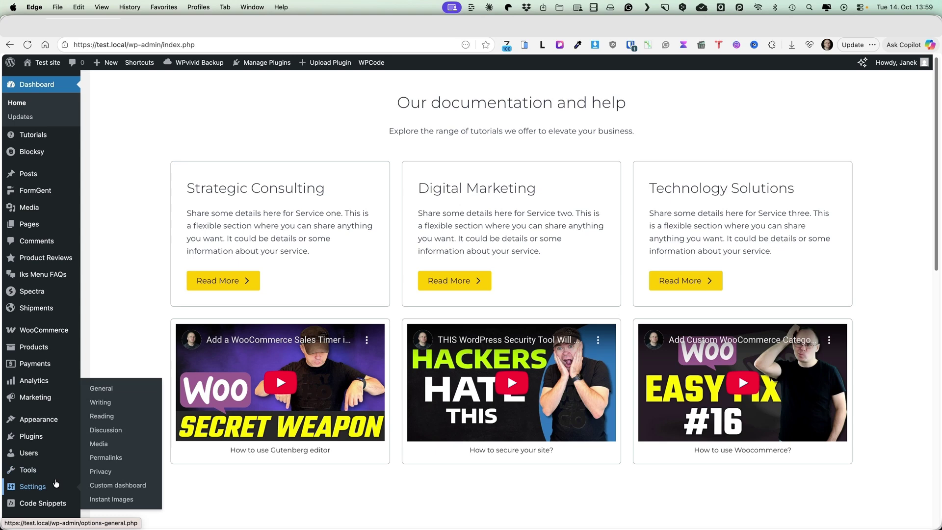
left_click(127, 486)
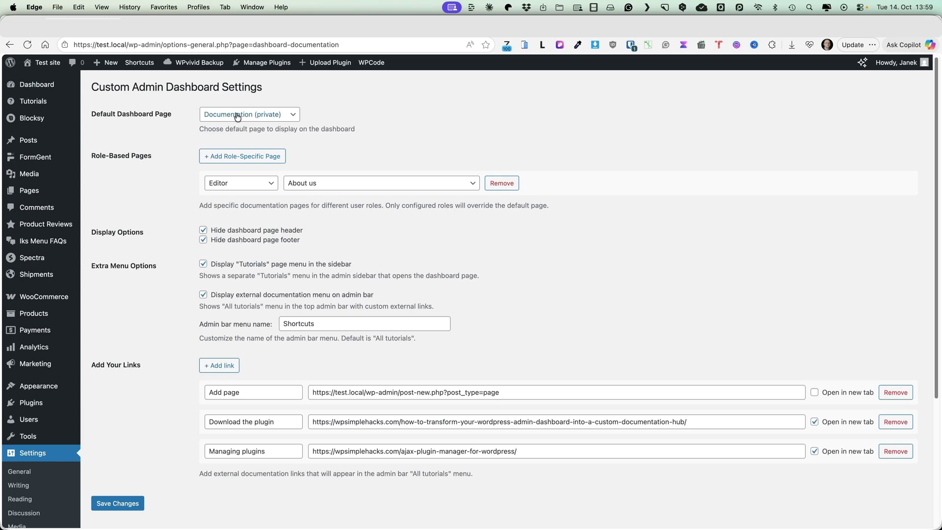
mouse_move(24, 127)
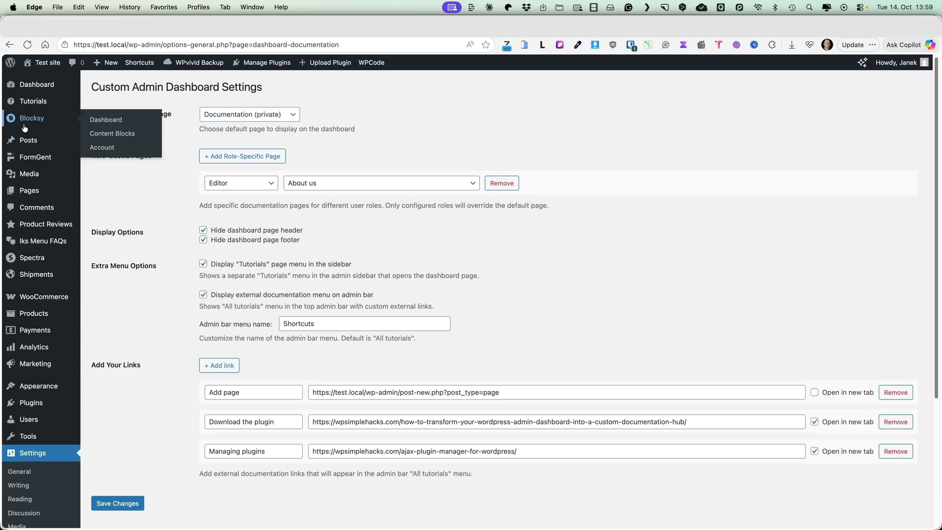
left_click(29, 191)
left_click(137, 337)
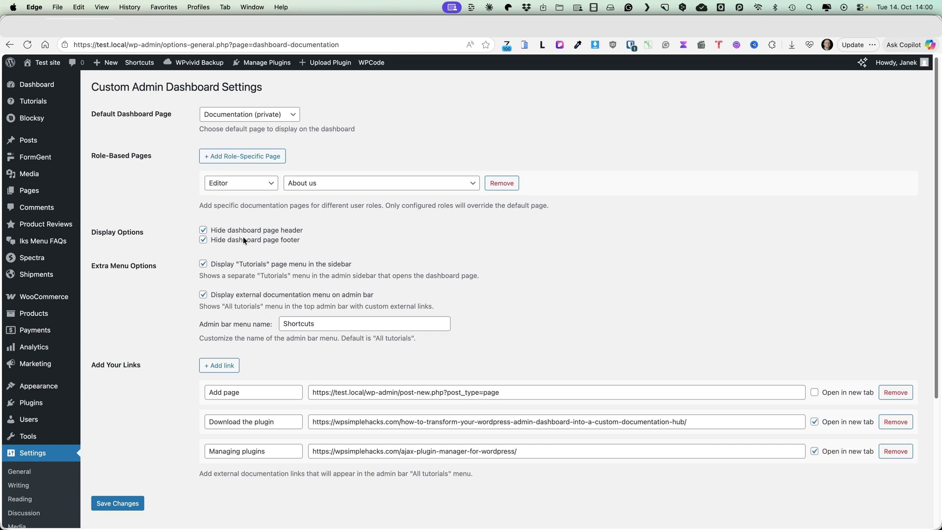
scroll(279, 293, "down", 1)
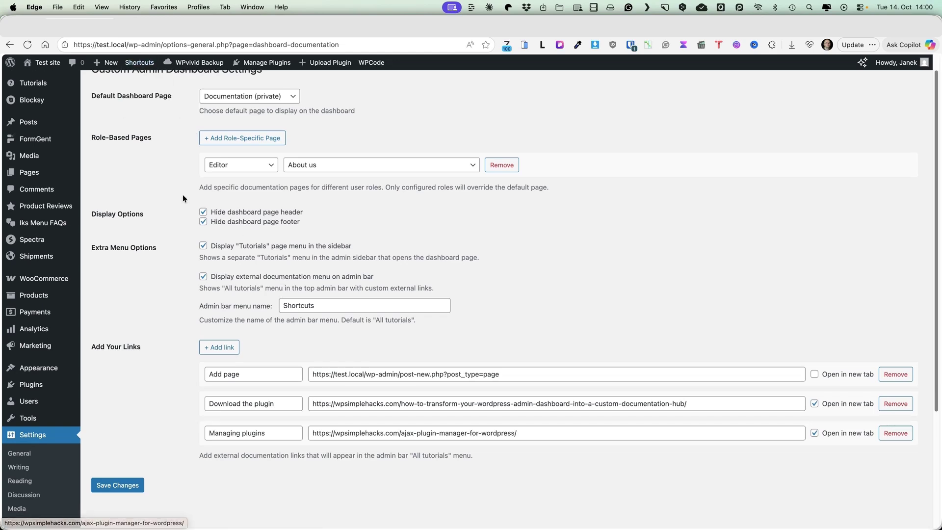
mouse_move(141, 70)
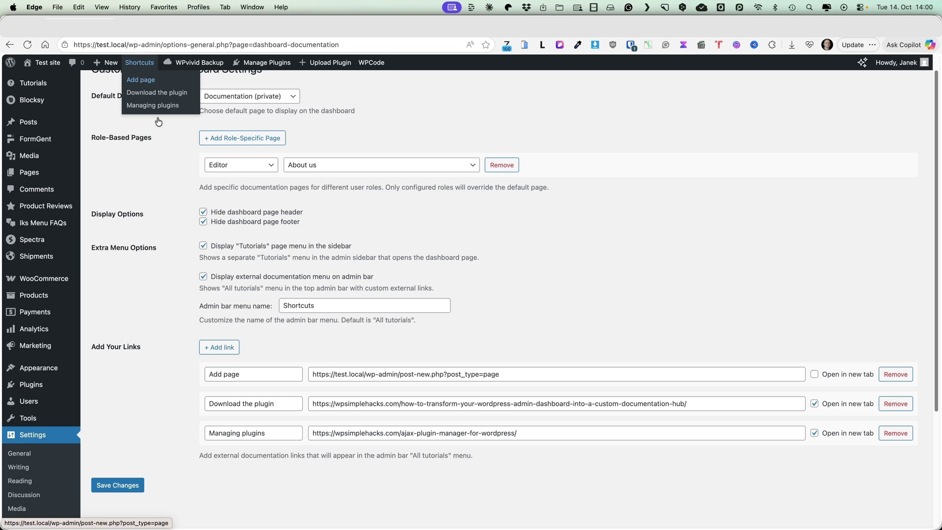
left_click_drag(500, 374, 259, 412)
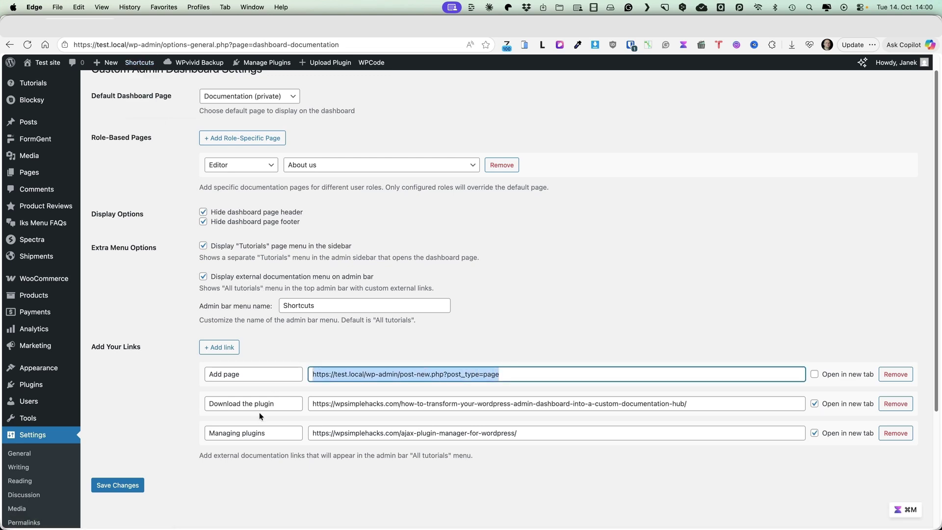
mouse_move(140, 66)
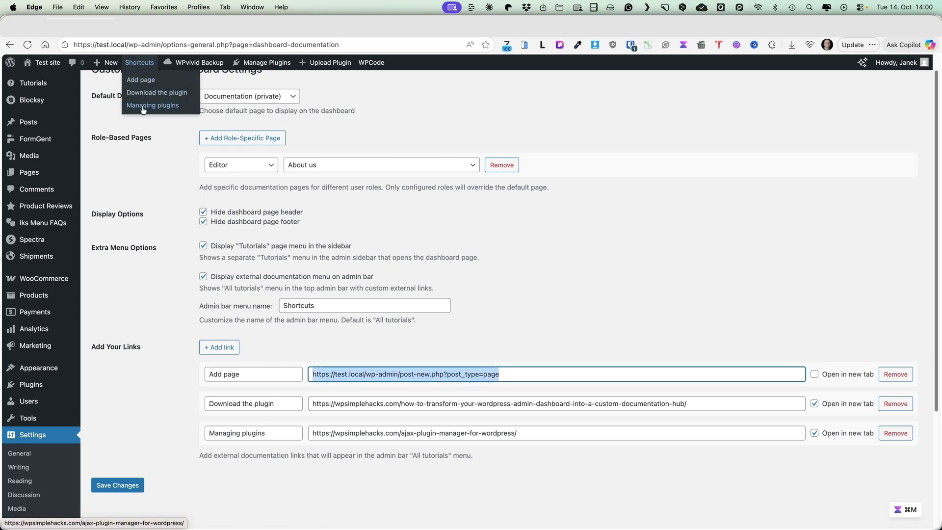
left_click(219, 353)
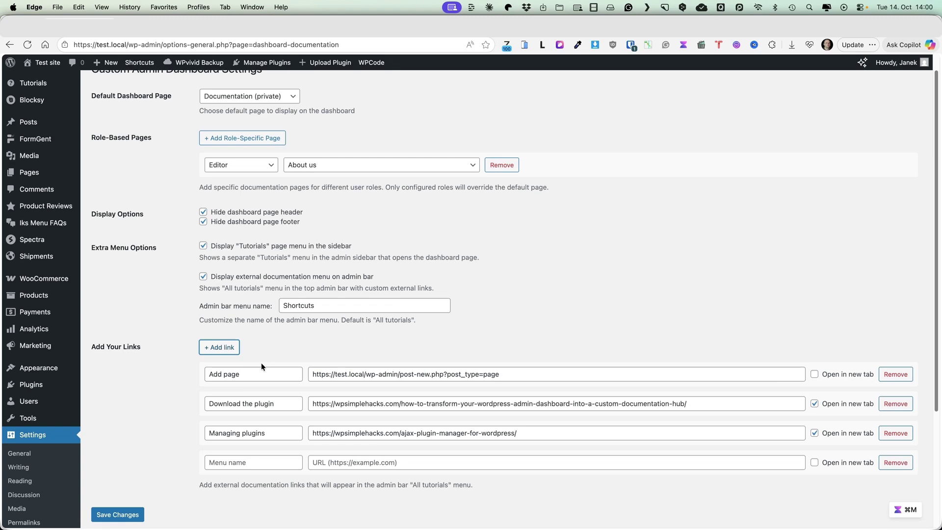
left_click(255, 462)
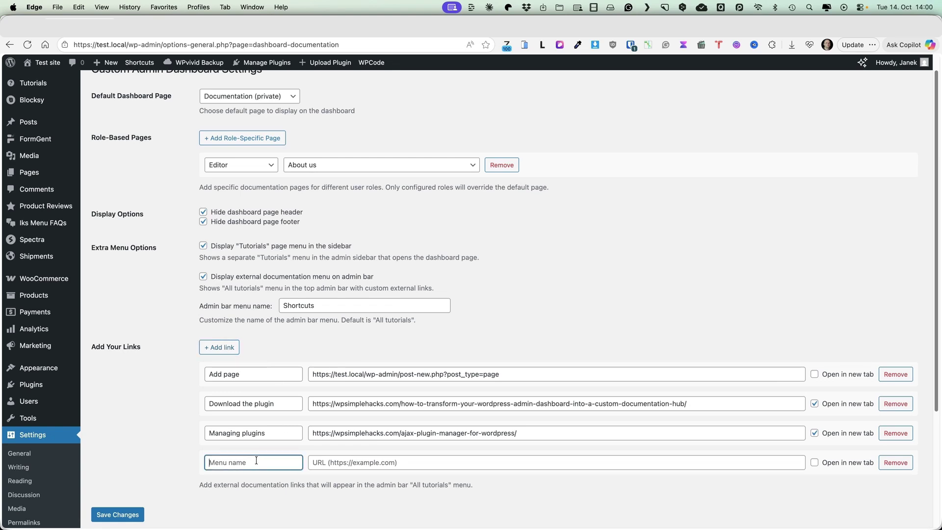
type("Go to google")
key("Tab")
type("https://google.com")
scroll(470, 298, "down", 1)
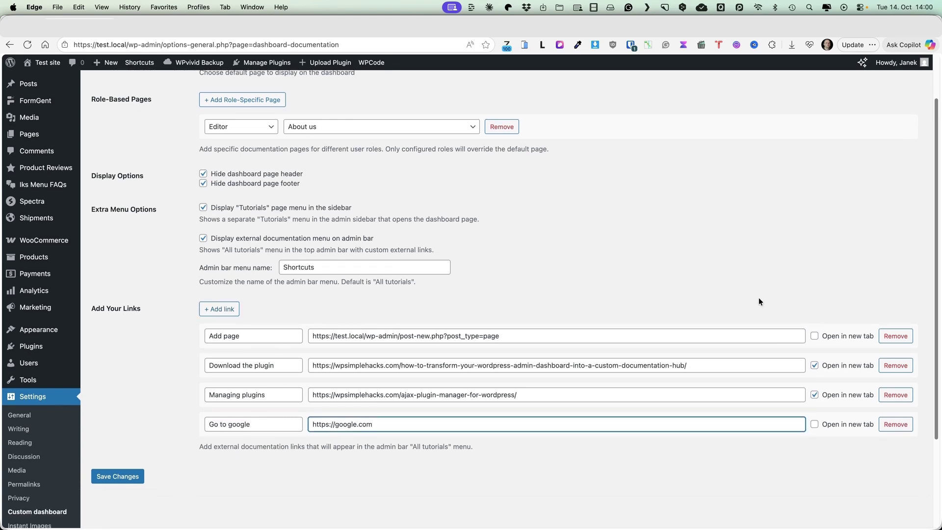
left_click(814, 423)
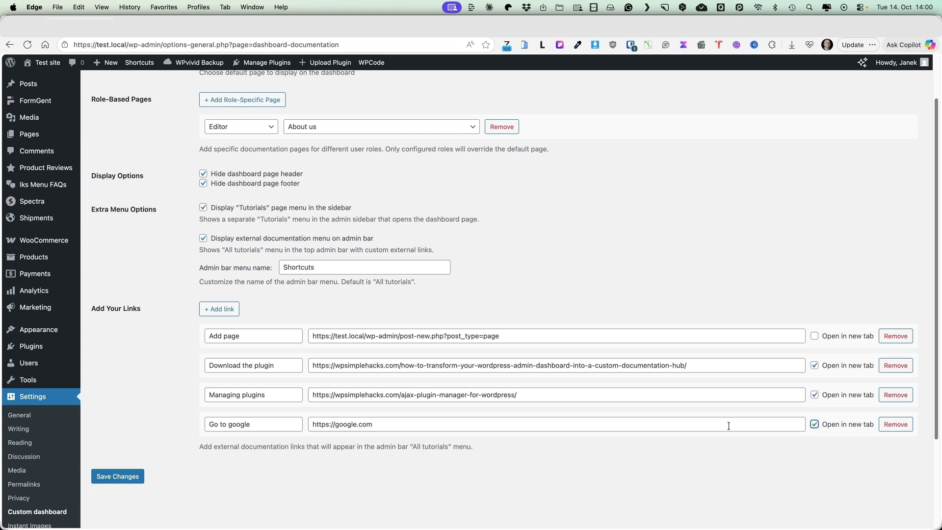
left_click(120, 475)
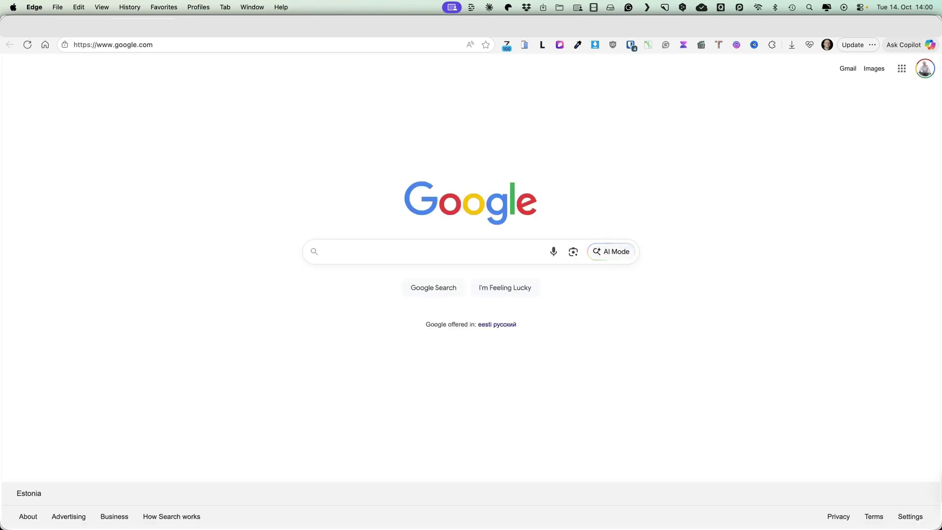
Close the Google tab and view the documentation Dashboard home with its contact form
key("super+w")
mouse_move(43, 88)
left_click(105, 87)
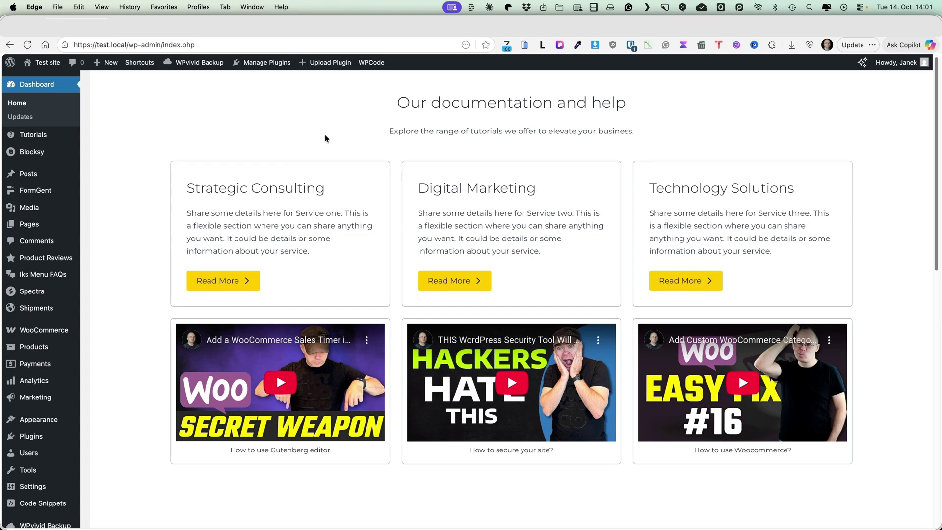
scroll(477, 225, "down", 15)
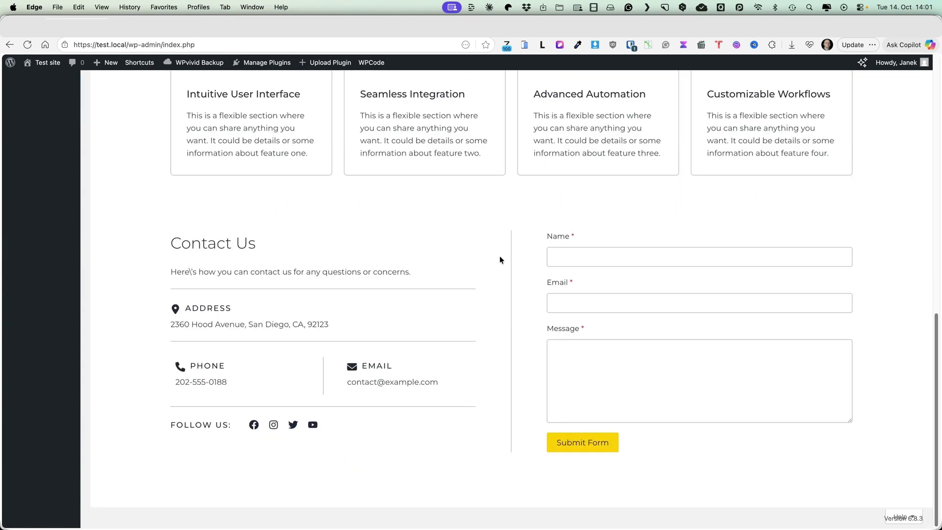
left_click(603, 259)
scroll(613, 265, "up", 10)
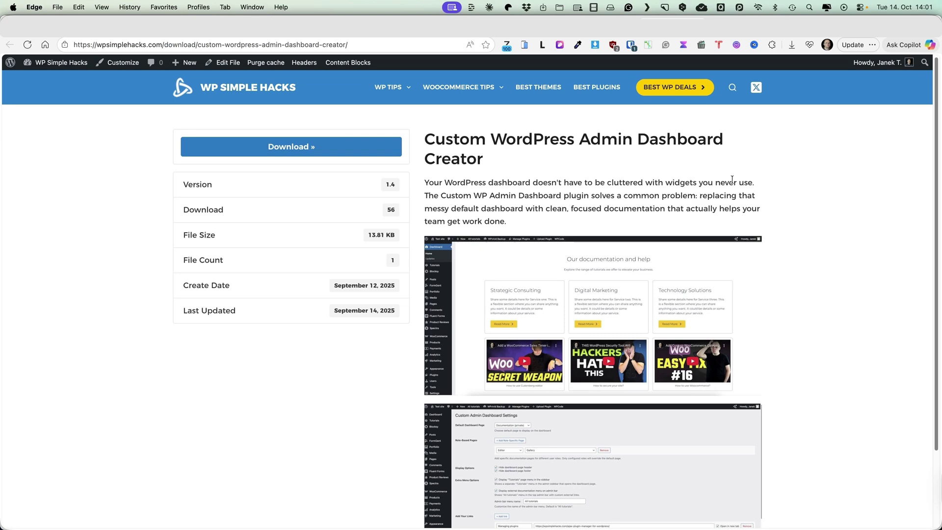
Go to WP TIPS > DOWNLOADS on WP Simple Hacks and scroll through the free plugins
mouse_move(388, 87)
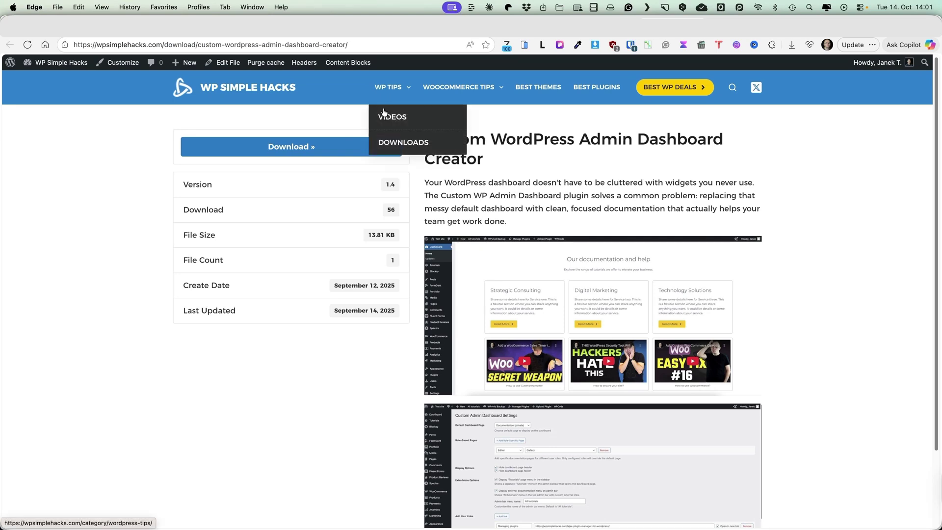
left_click(388, 143)
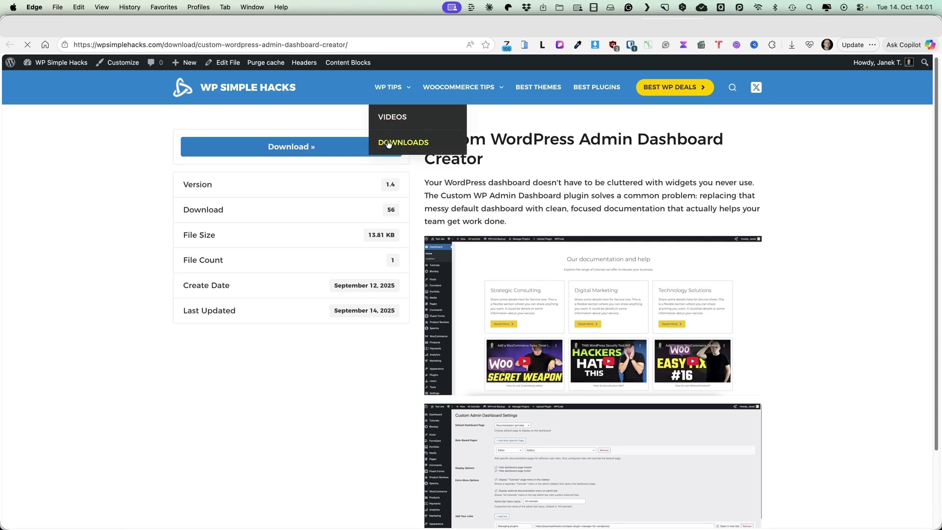
scroll(157, 232, "down", 2)
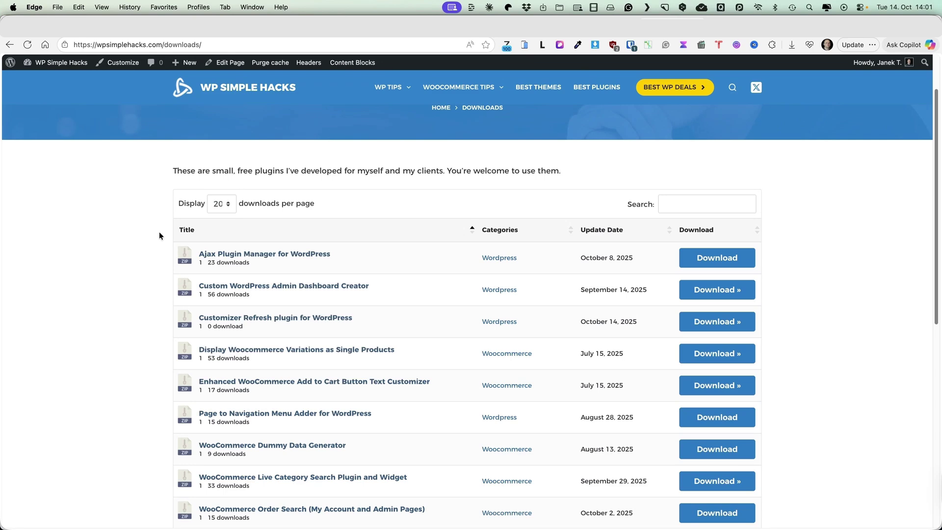
scroll(159, 236, "down", 3)
scroll(146, 237, "up", 5)
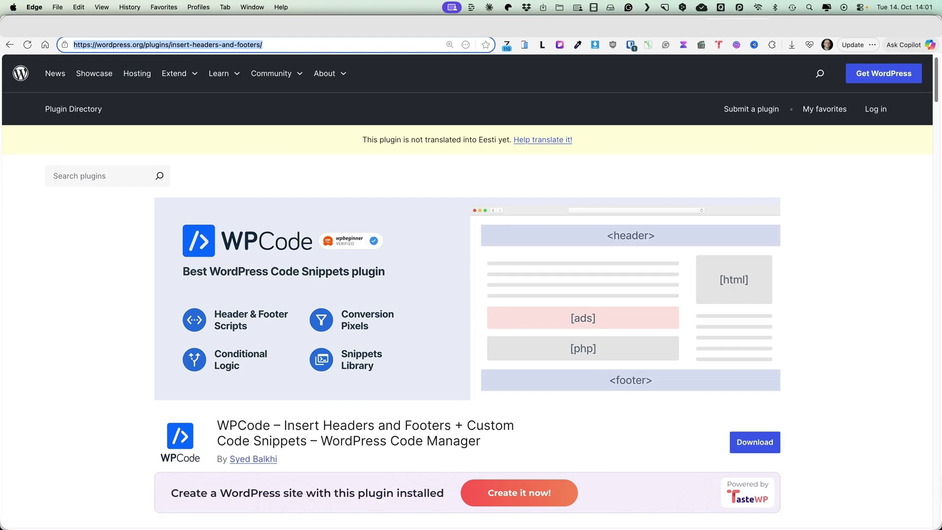
Scroll down the WPCode – Insert Headers and Footers plugin page to review its details
scroll(192, 236, "down", 5)
scroll(153, 243, "down", 1)
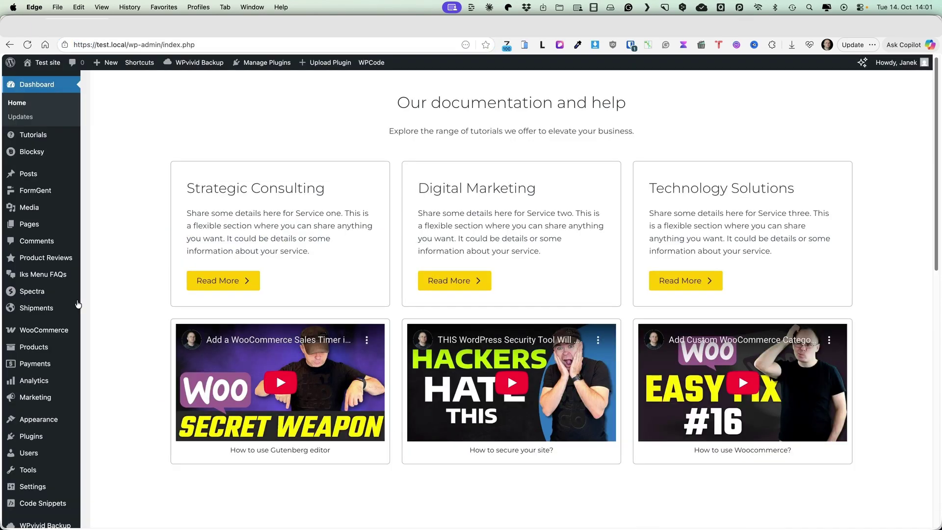
scroll(77, 319, "down", 5)
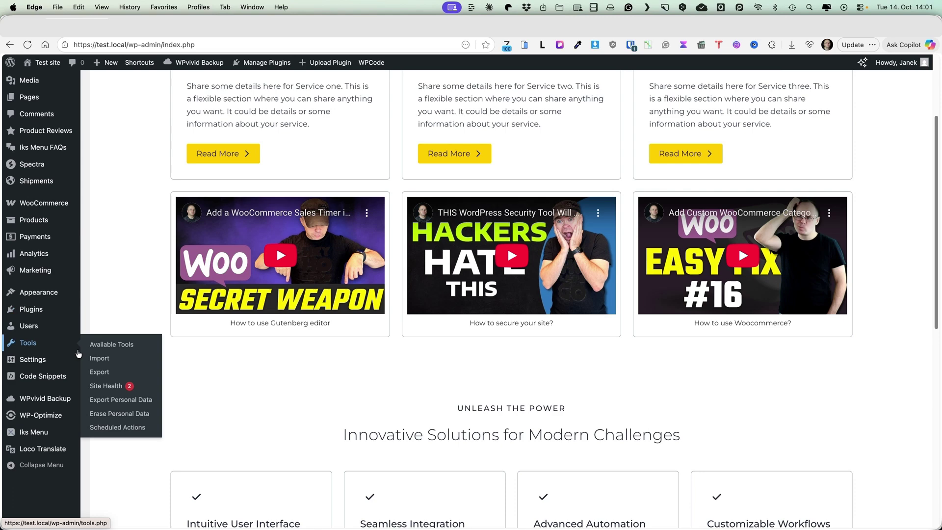
Open the code snippets list and review the auto-update notifications snippet's code
mouse_move(54, 377)
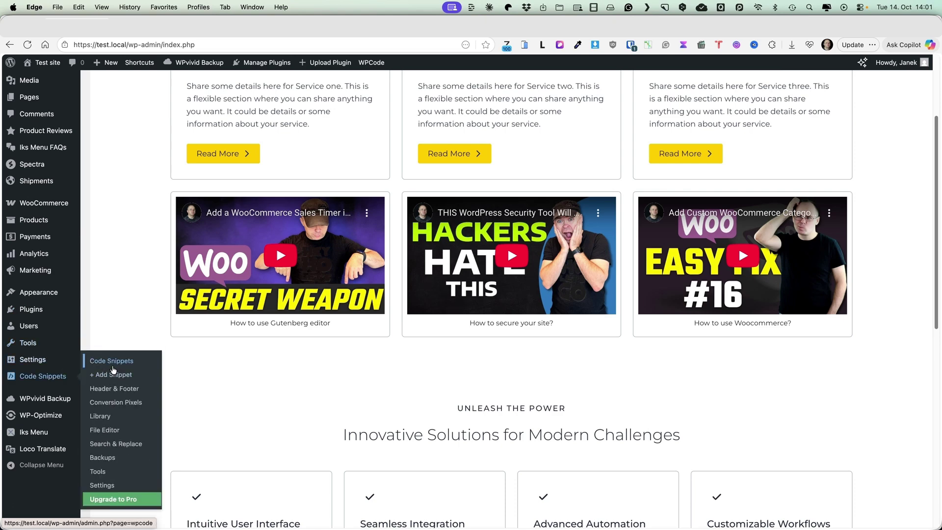
left_click(113, 361)
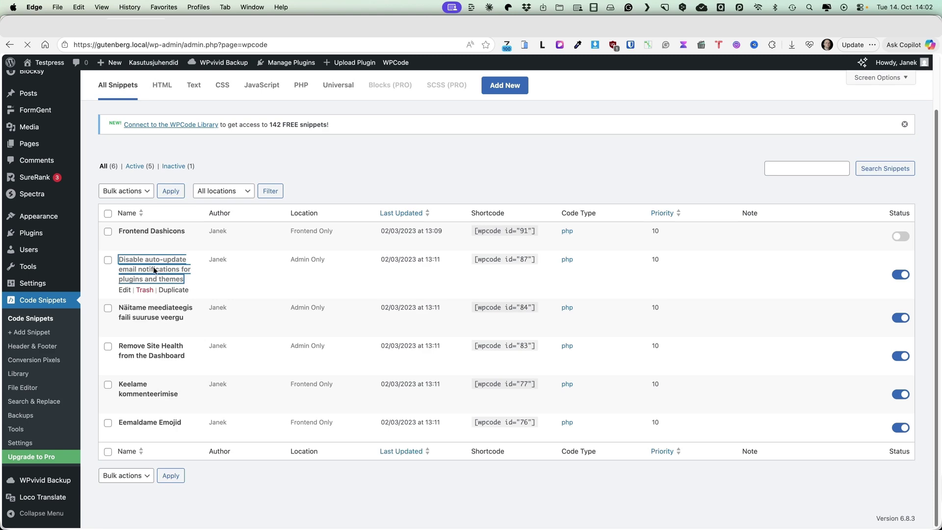
left_click(153, 268)
left_click_drag(394, 327, 123, 279)
scroll(432, 277, "down", 5)
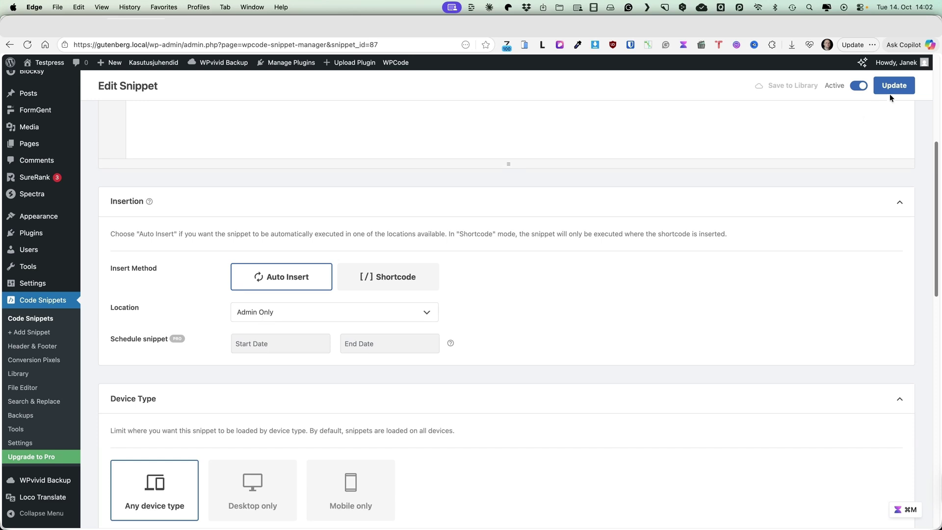
left_click(33, 319)
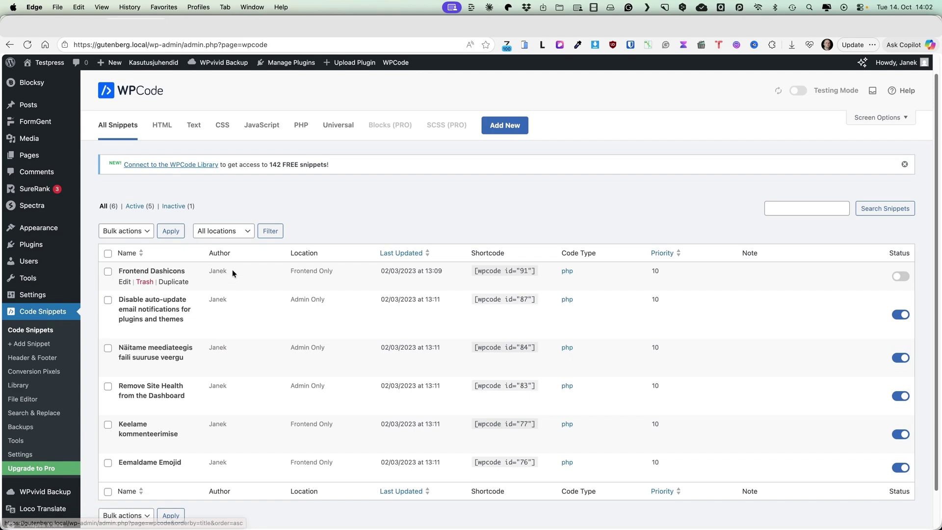
Review the Remove Site Health from the Dashboard snippet, then return to the snippets list
scroll(232, 274, "down", 2)
left_click(141, 344)
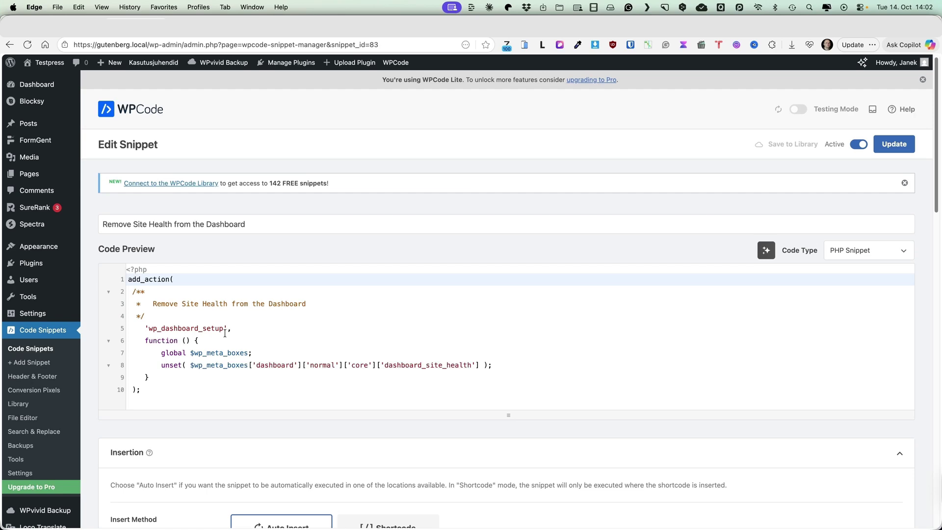
scroll(225, 333, "down", 5)
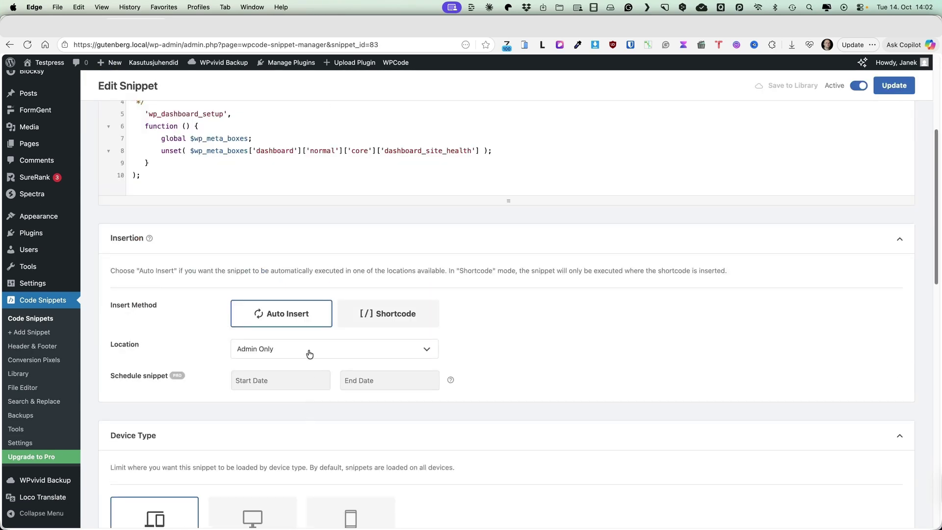
left_click(42, 322)
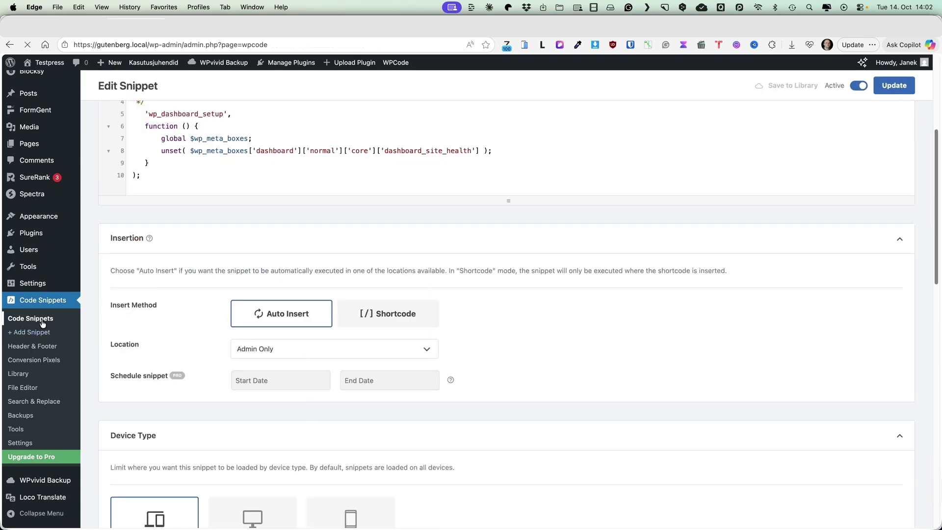
scroll(167, 324, "down", 2)
Read through the Eemaldame Emojid snippet, then return to the list and the WPCode directory tab
left_click(148, 425)
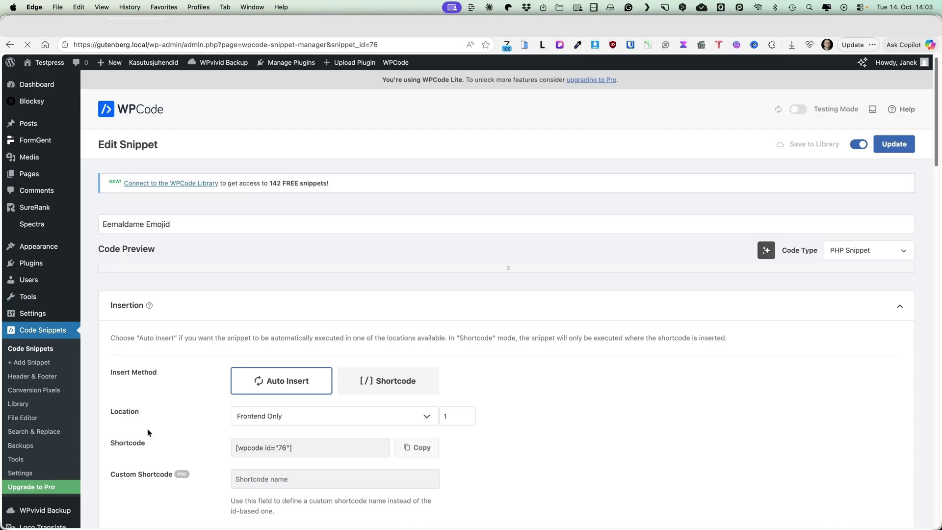
scroll(372, 316, "down", 5)
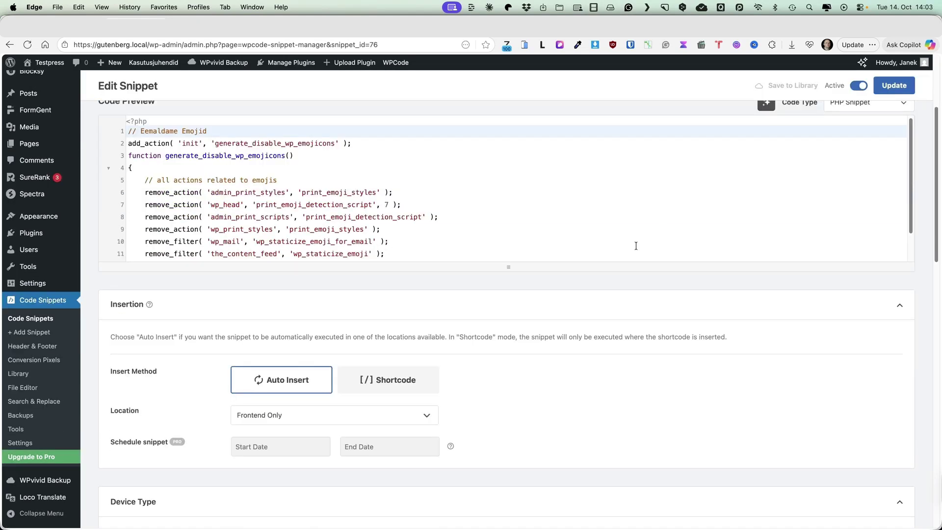
scroll(535, 358, "up", 1)
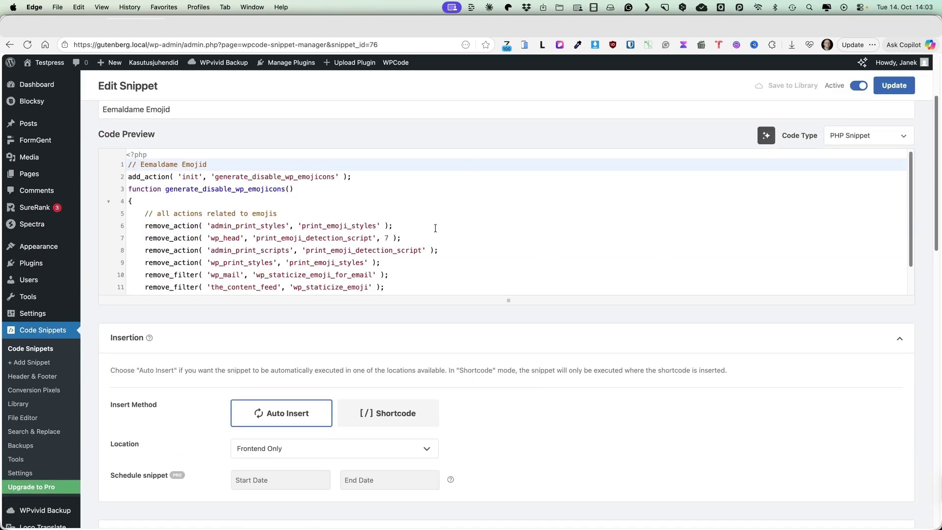
scroll(435, 228, "down", 1)
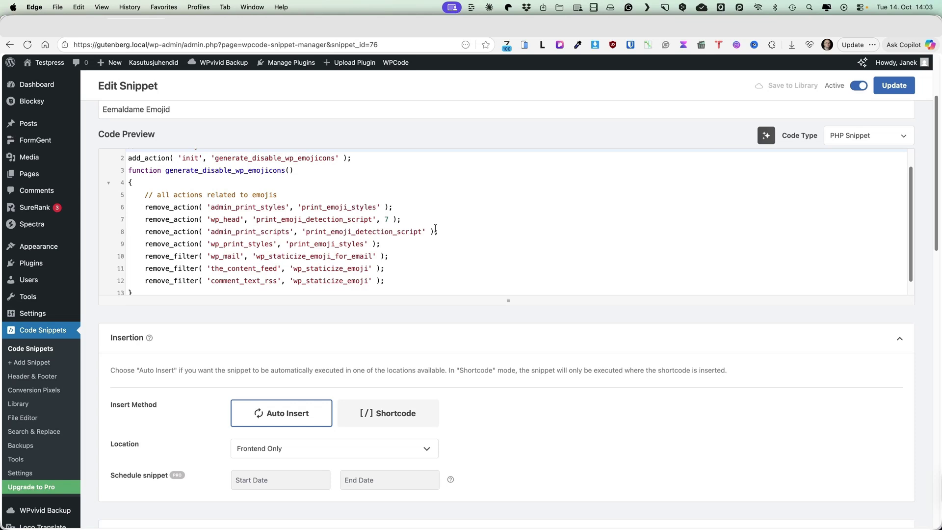
scroll(435, 225, "down", 1)
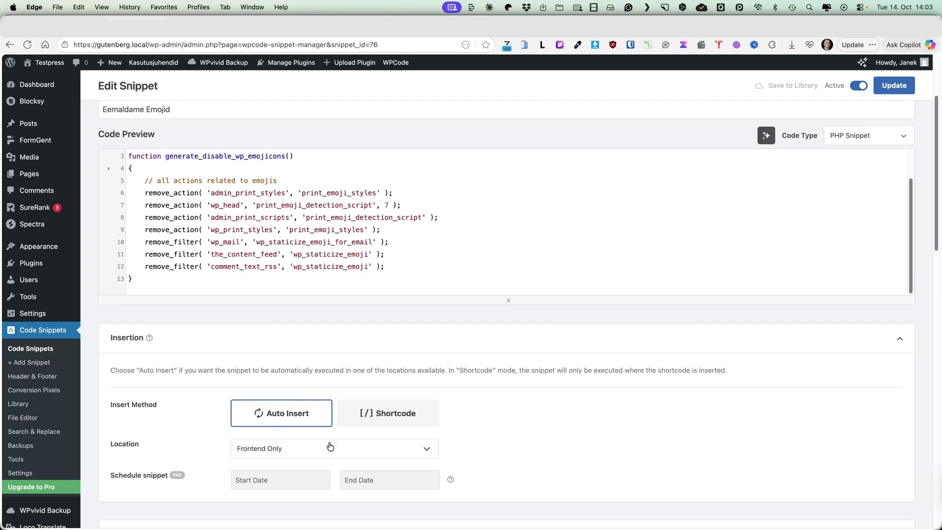
scroll(519, 415, "down", 4)
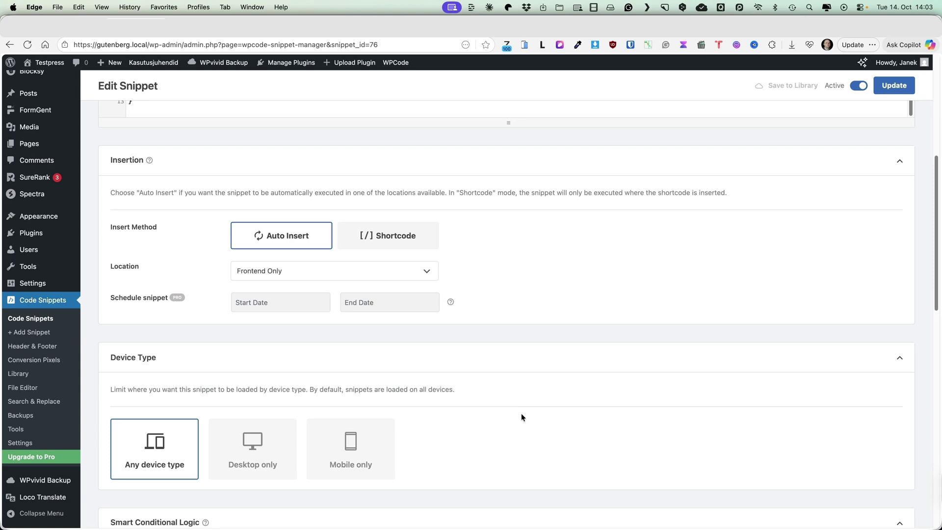
scroll(521, 413, "up", 5)
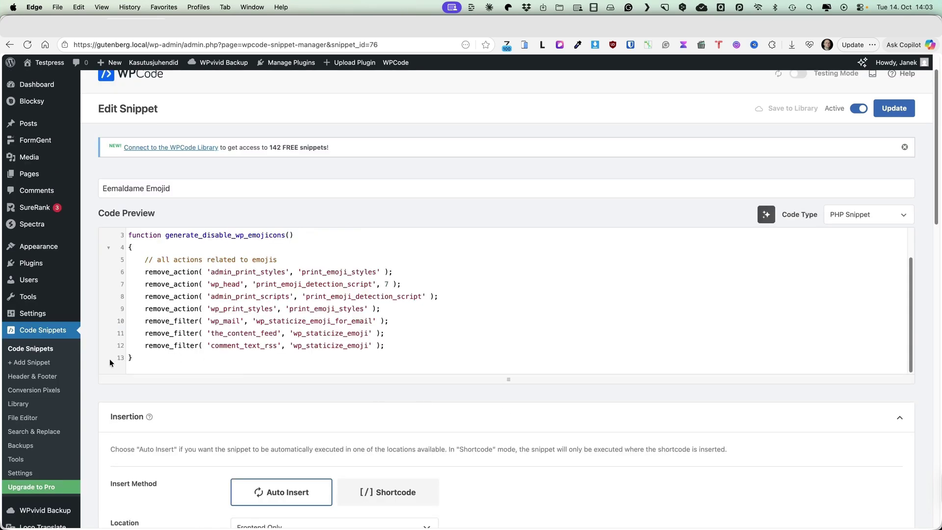
left_click(31, 348)
key("ctrl+Tab")
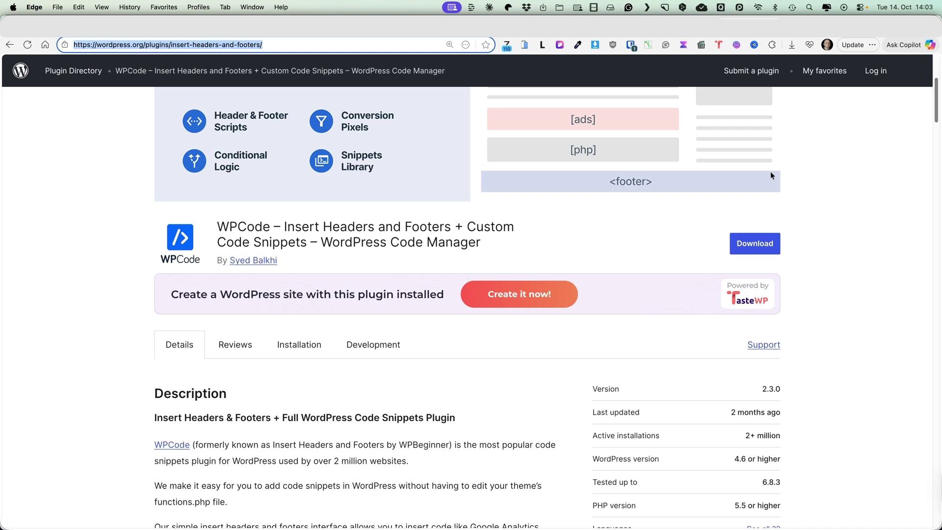
Browse the WPvivid Backup & Migration page on wordpress.org, then return to test.local's Code Snippets
left_click(829, 164)
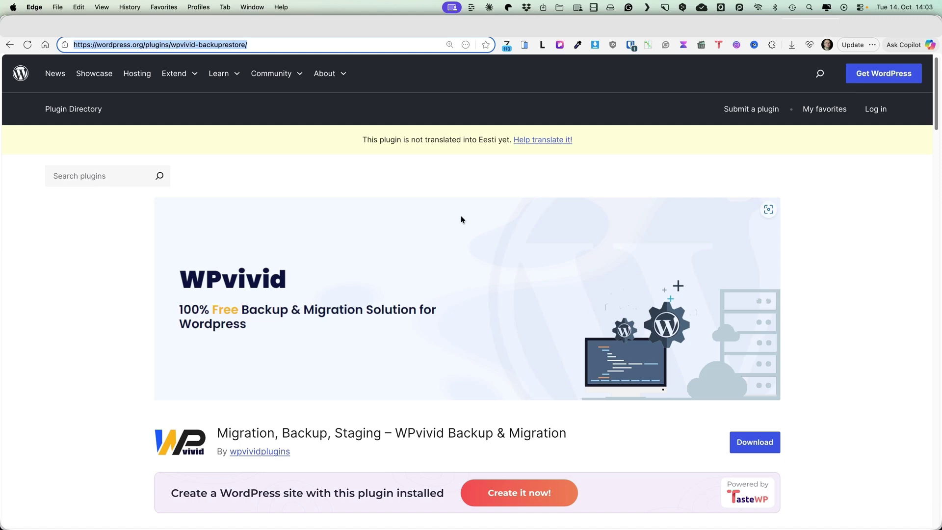
scroll(461, 216, "down", 3)
scroll(464, 213, "down", 2)
scroll(464, 214, "up", 4)
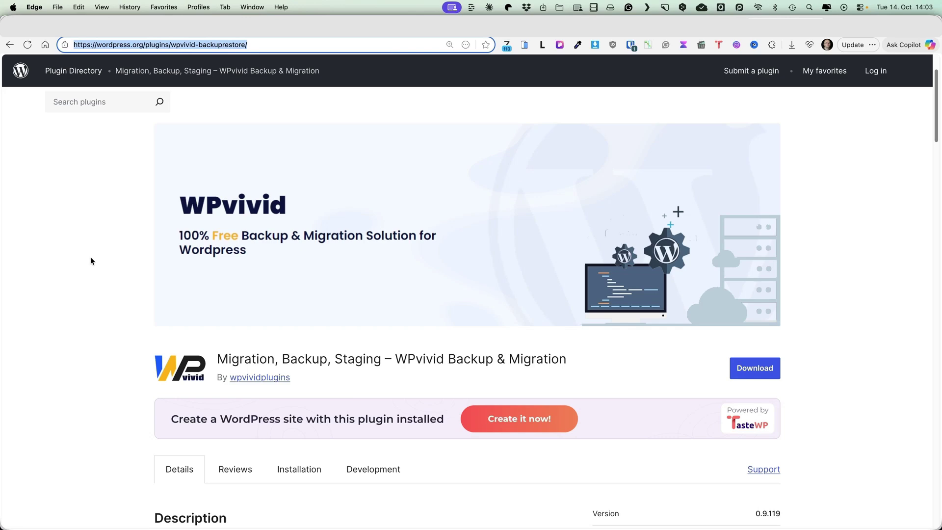
key("ctrl+Tab")
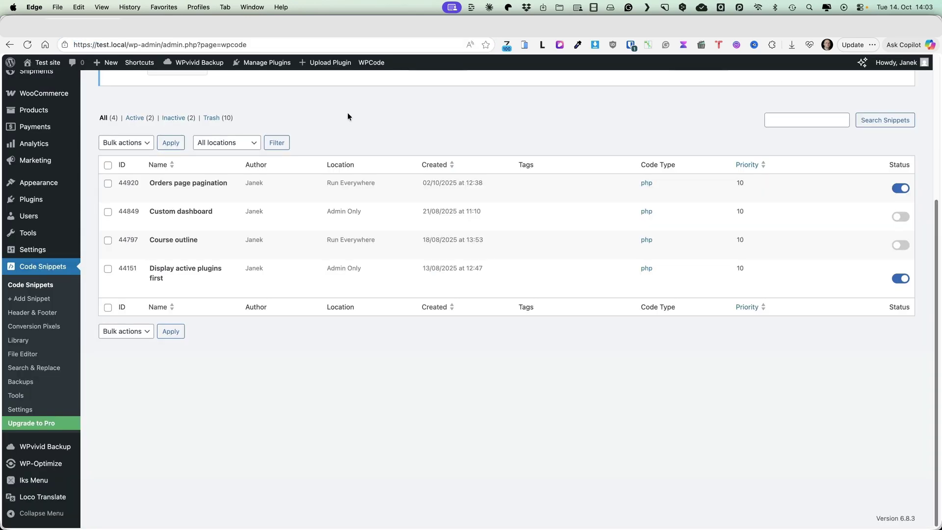
Generate a WPvivid migration key and paste it into the Auto-Migration key box
left_click(201, 77)
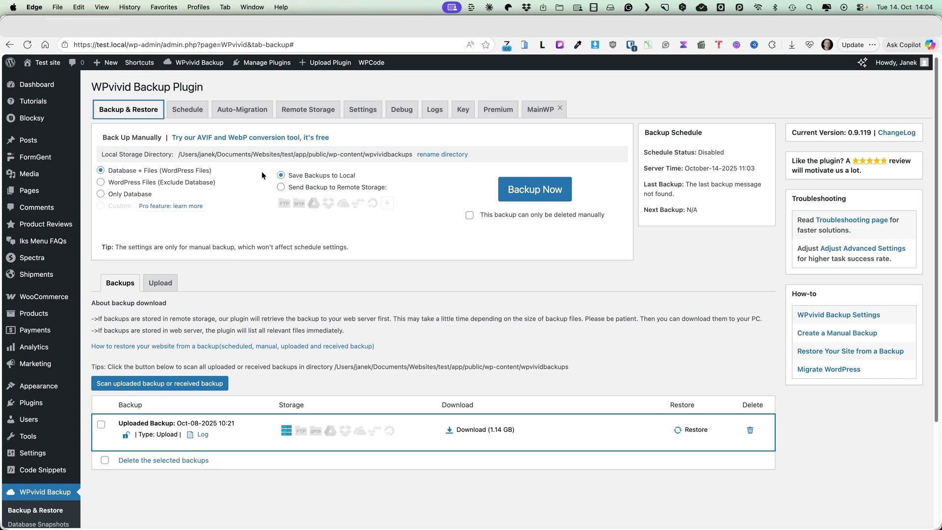
left_click(248, 114)
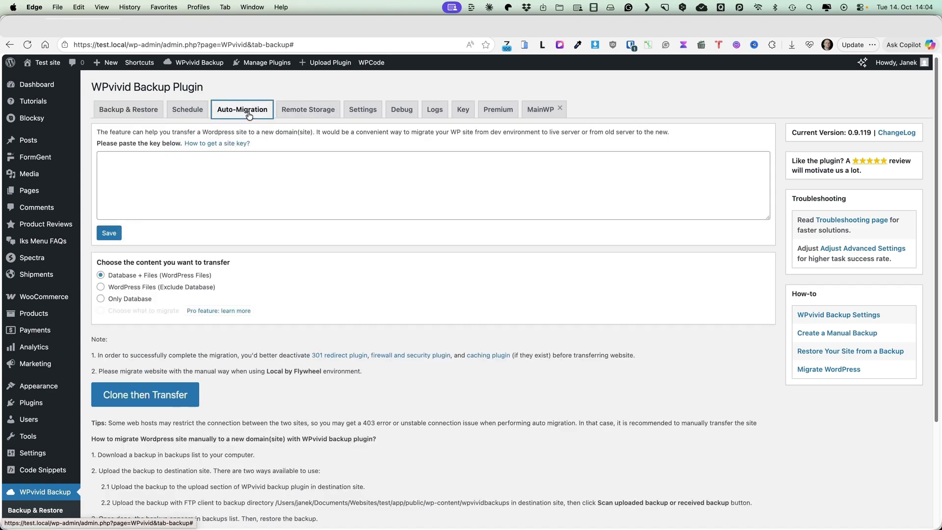
left_click(459, 109)
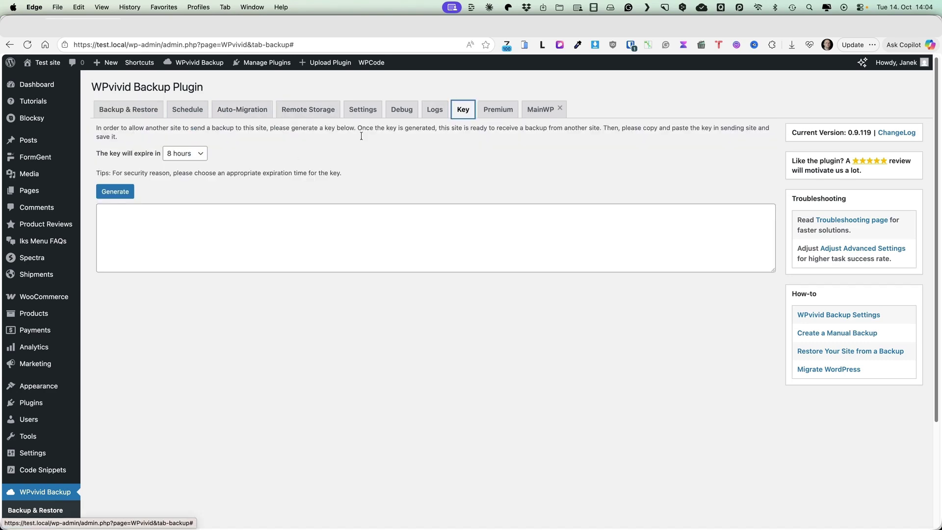
left_click(109, 196)
left_click(243, 251)
key("super+a")
key("super+c")
left_click(241, 109)
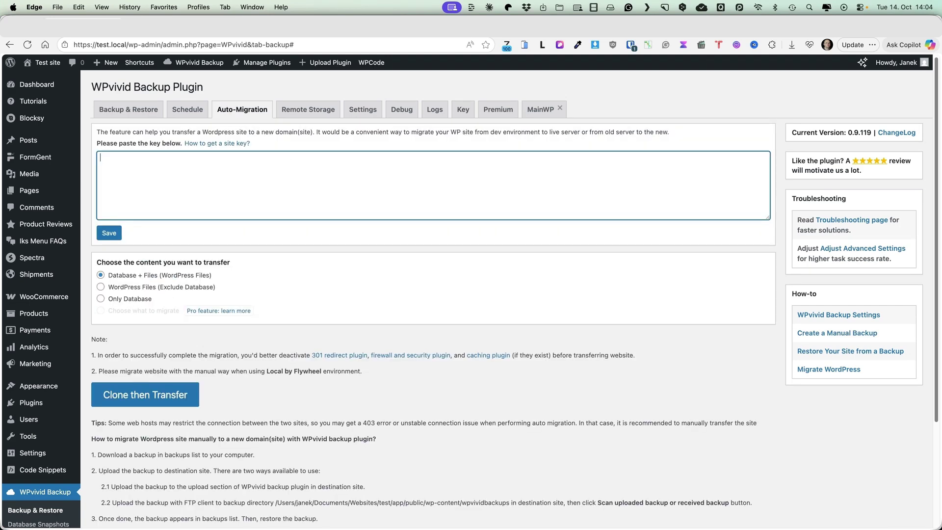
left_click(294, 187)
key("super+v")
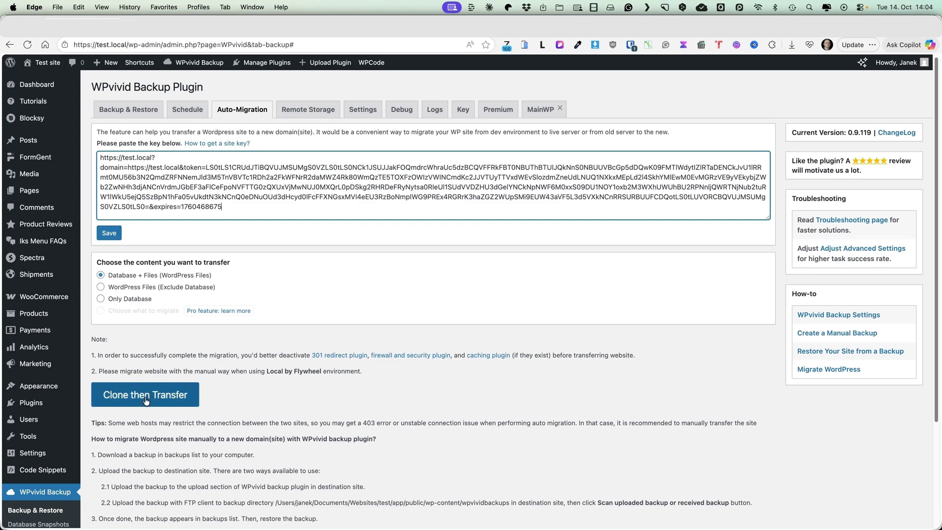
Visit WPvivid's Backup & Restore, Staging and Image Cleaner pages
left_click(116, 110)
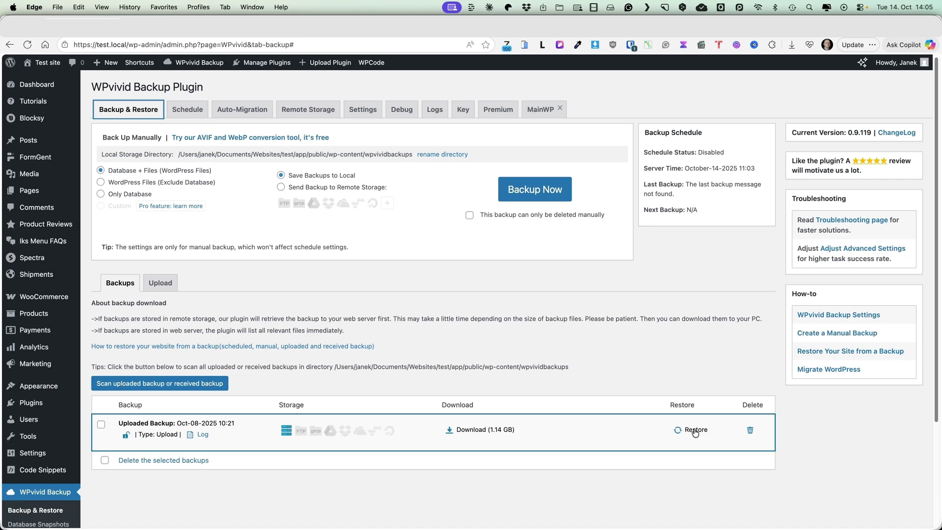
scroll(532, 361, "down", 4)
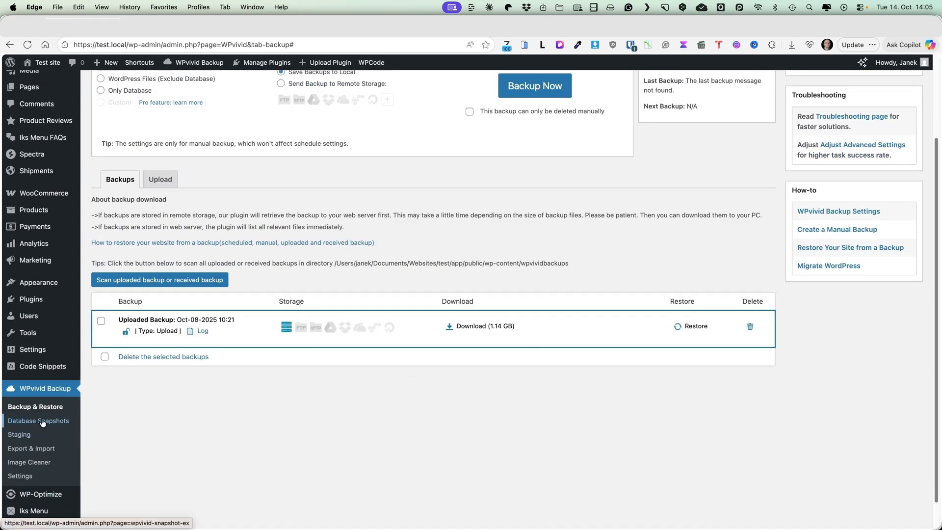
left_click(20, 435)
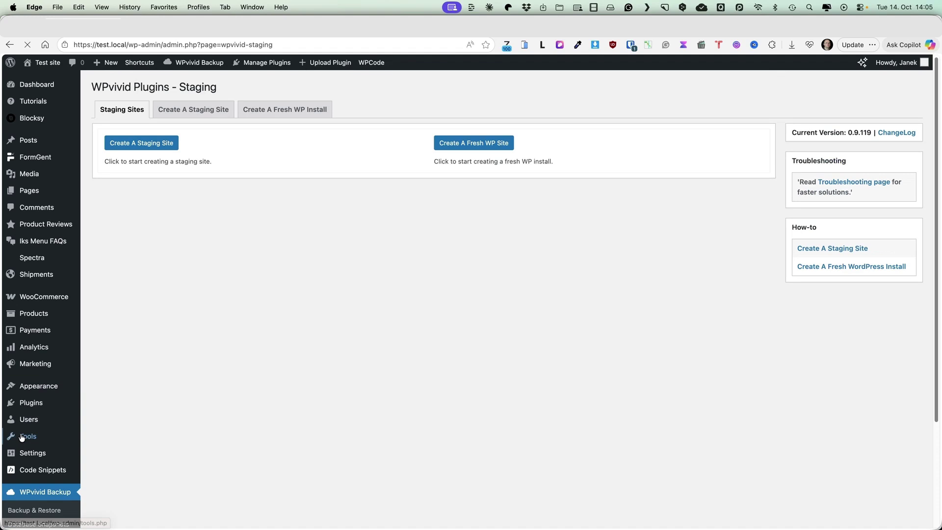
scroll(235, 314, "down", 3)
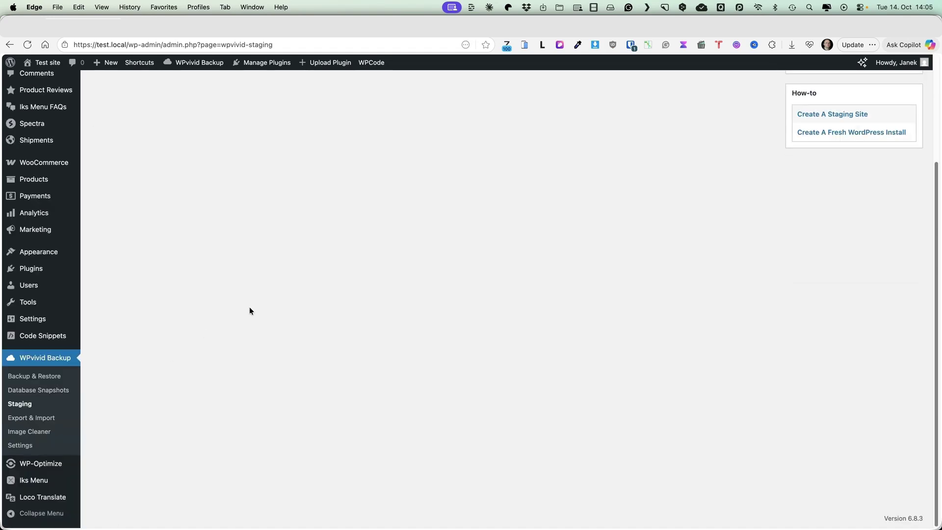
left_click(29, 431)
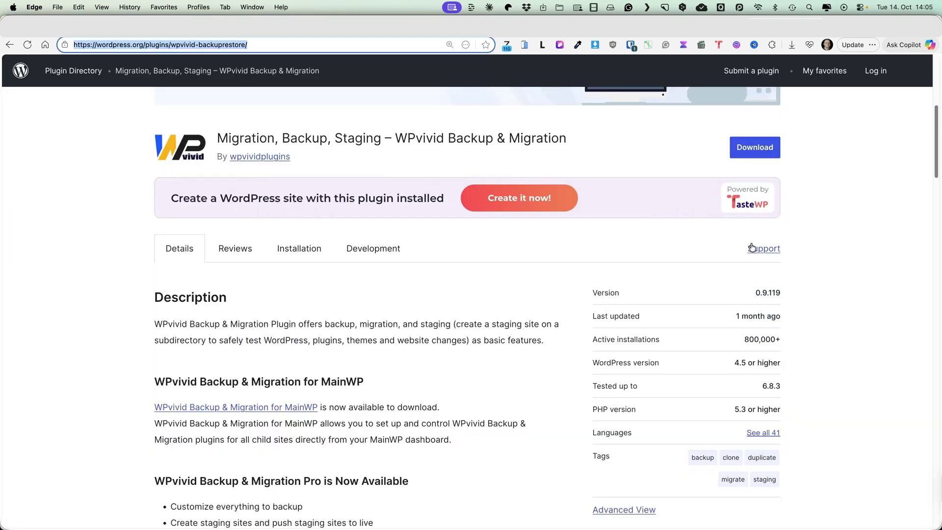
Scroll through the WP-Optimize plugin page on wordpress.org before returning to the admin tab
scroll(751, 246, "down", 1)
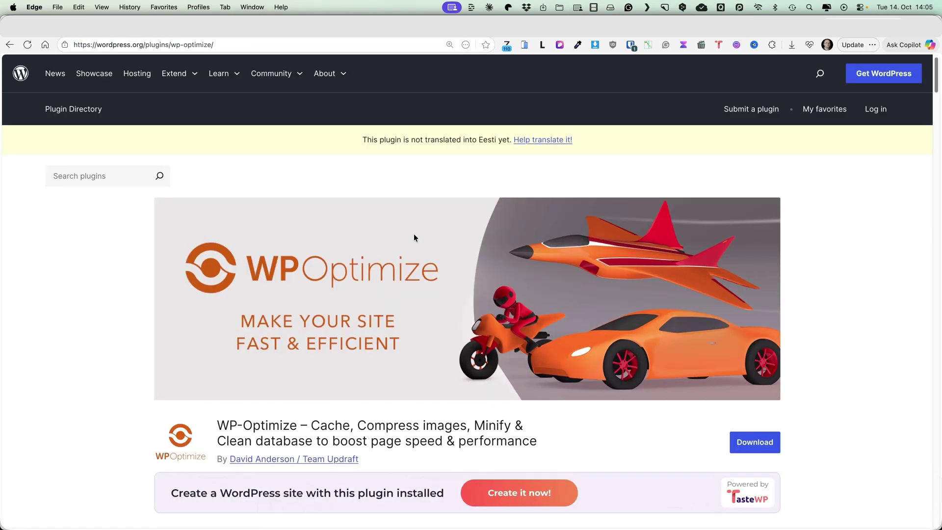
scroll(415, 233, "down", 5)
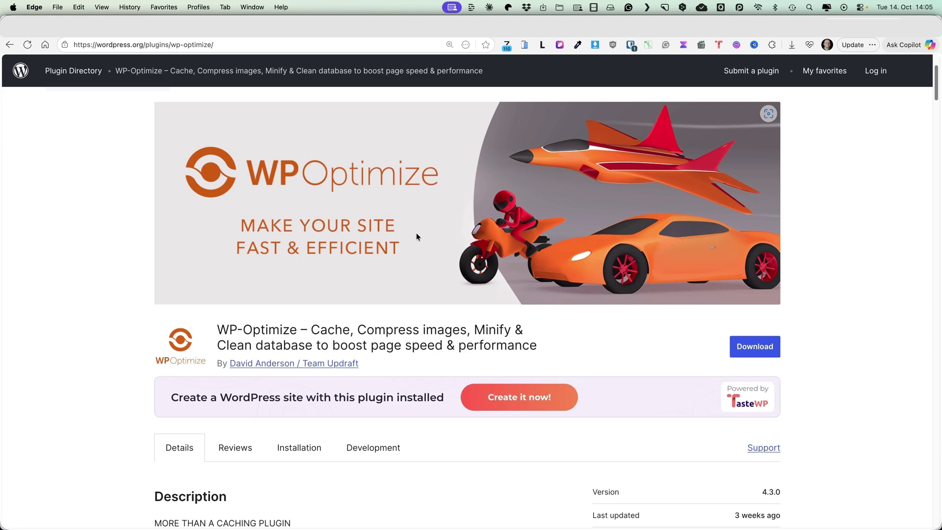
scroll(417, 233, "down", 1)
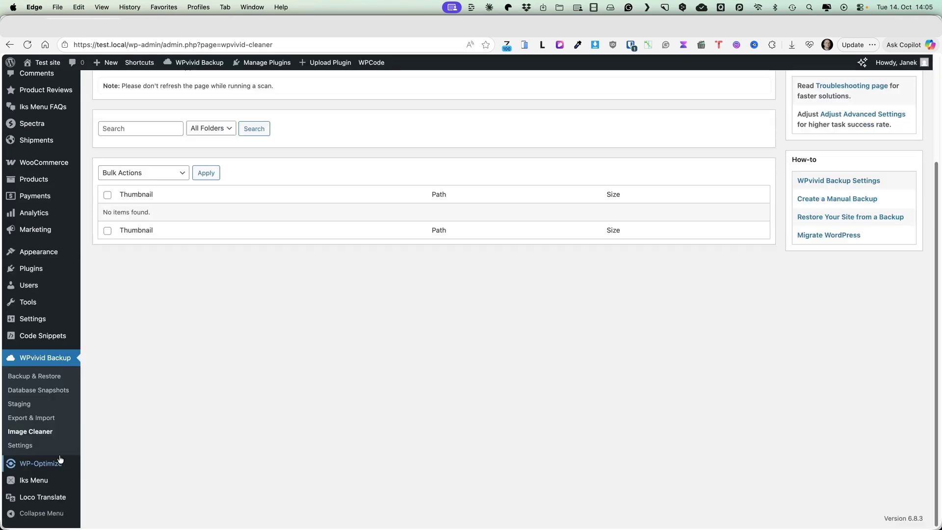
mouse_move(63, 461)
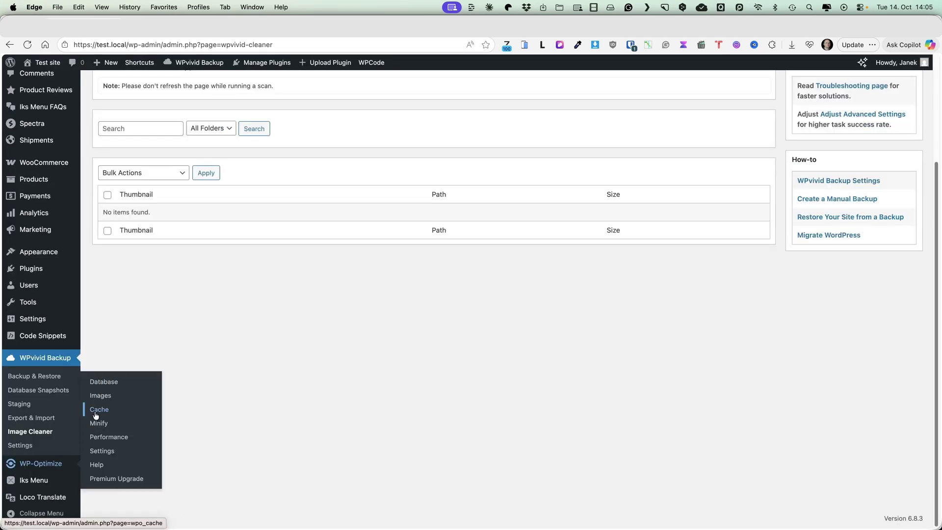
Open WP-Optimize's Database page and show its Tables list
left_click(103, 381)
scroll(330, 286, "down", 5)
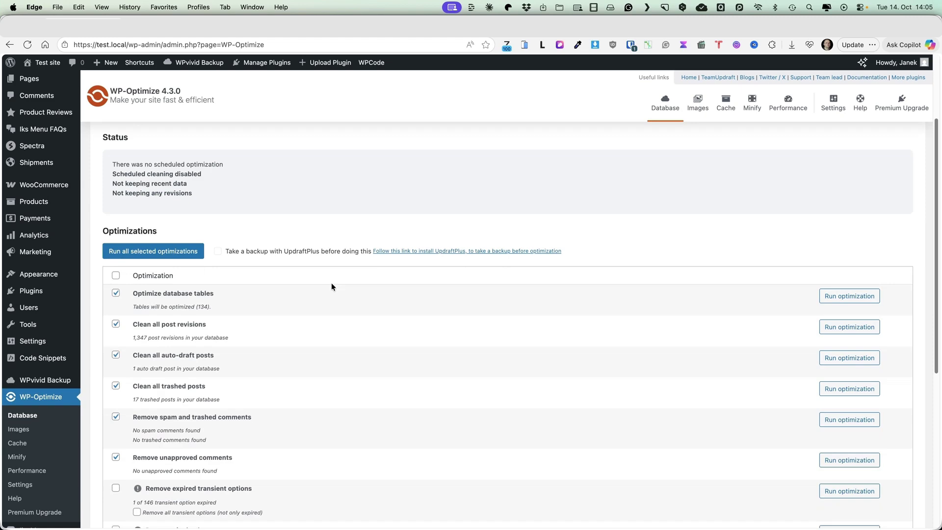
scroll(329, 286, "up", 3)
left_click(164, 181)
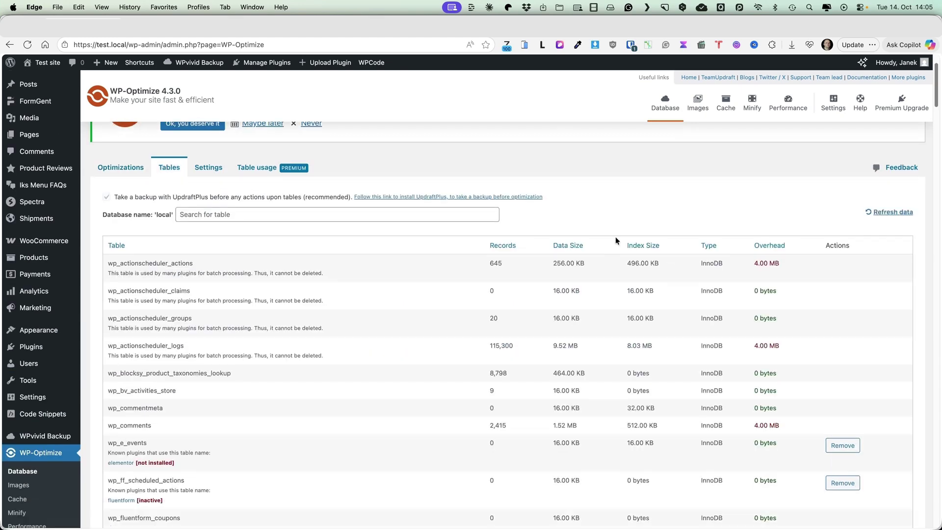
scroll(616, 236, "down", 4)
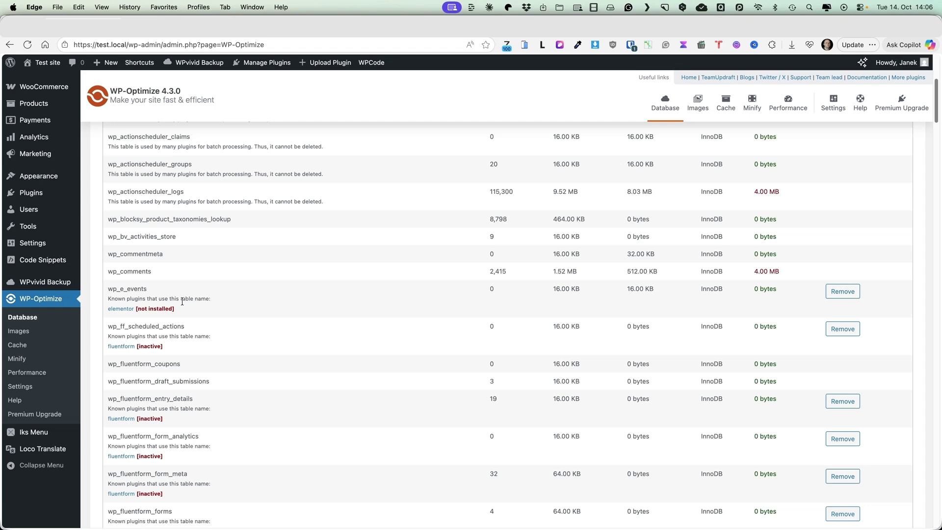
Remove unused tables wp_e_events, wp_ff_scheduled_actions, wp_fluentform_entry_details and wp_fluentform_forms
left_click(849, 297)
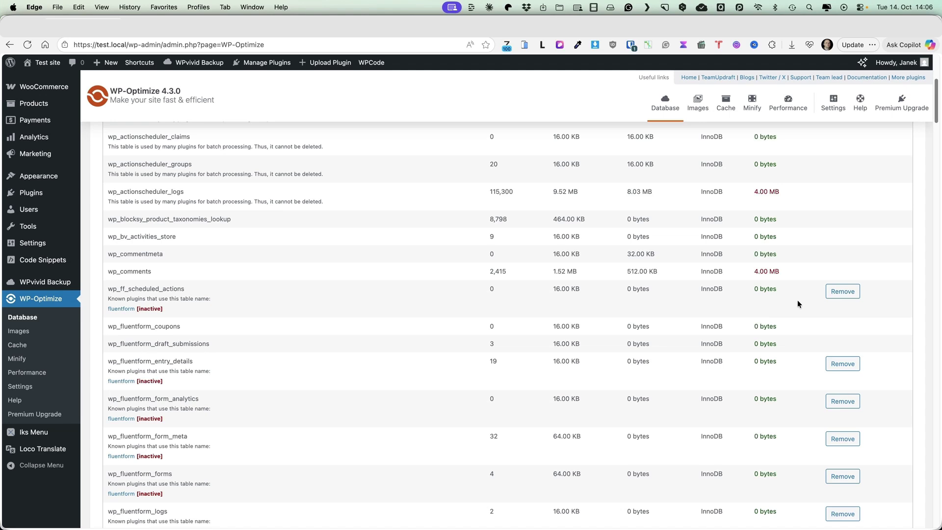
left_click(843, 292)
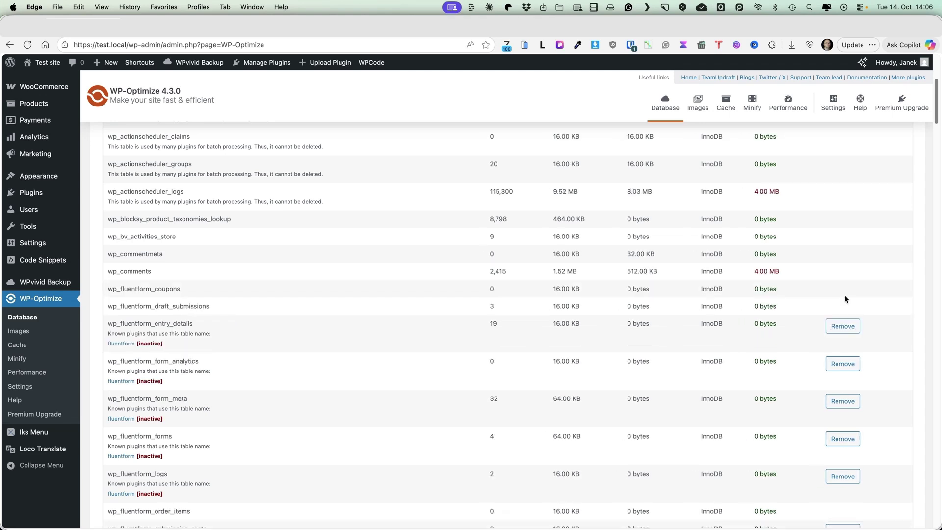
scroll(843, 293, "down", 1)
left_click(846, 302)
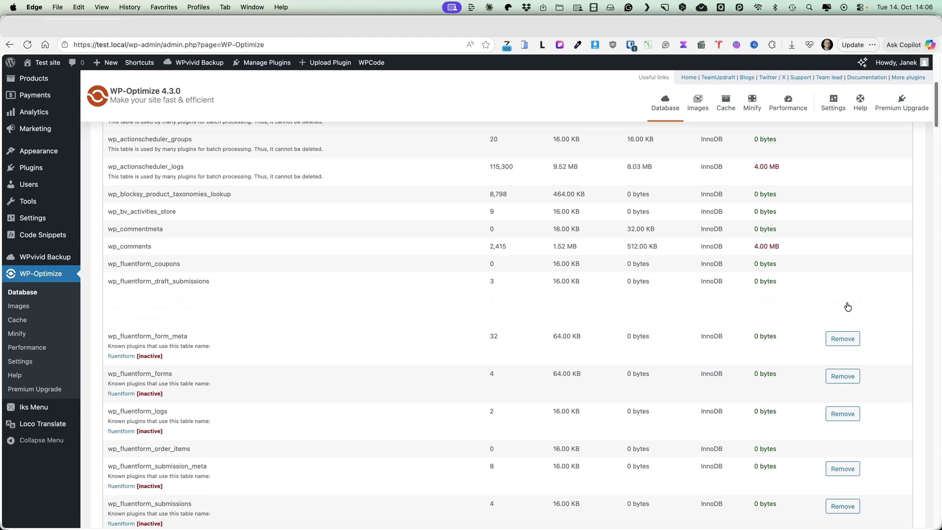
left_click(847, 306)
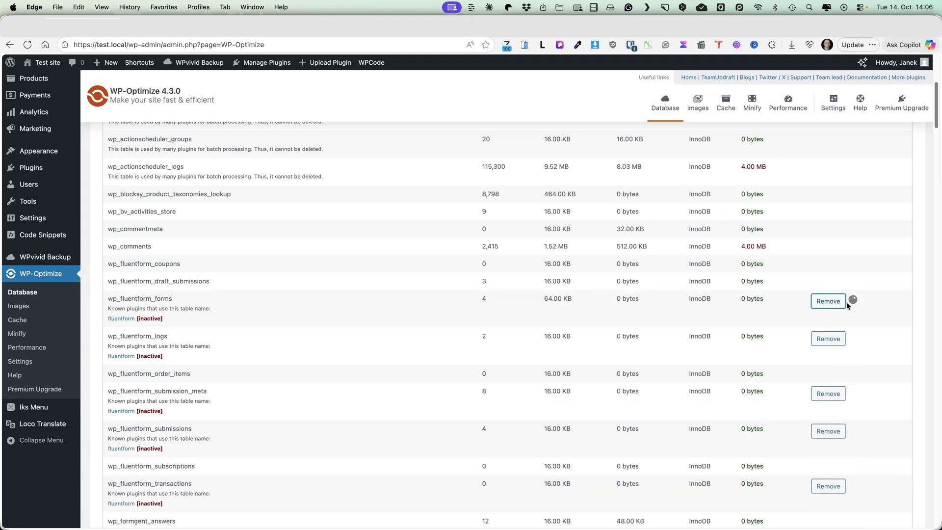
left_click(846, 302)
Remove the uninstalled plugin's wp_fsmpt_email_logs table and scan the remaining tables
scroll(810, 308, "down", 10)
scroll(810, 307, "down", 4)
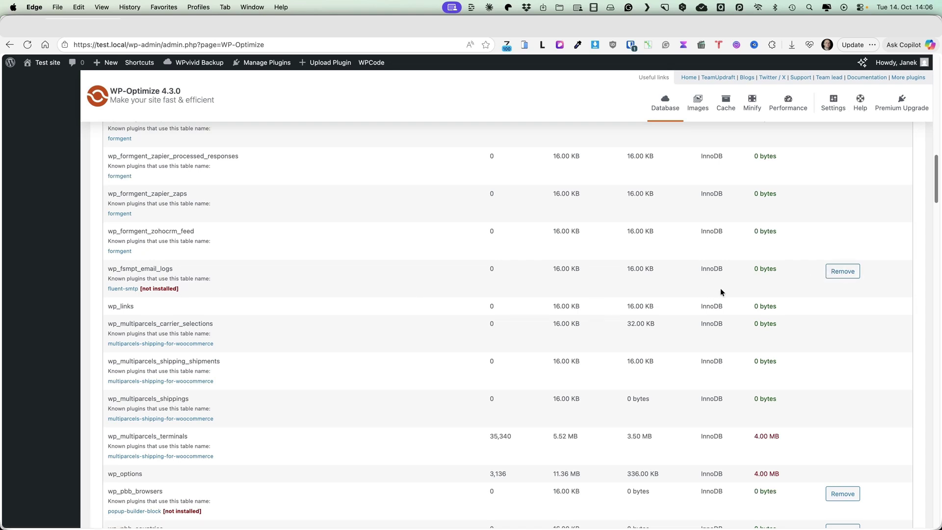
left_click(845, 276)
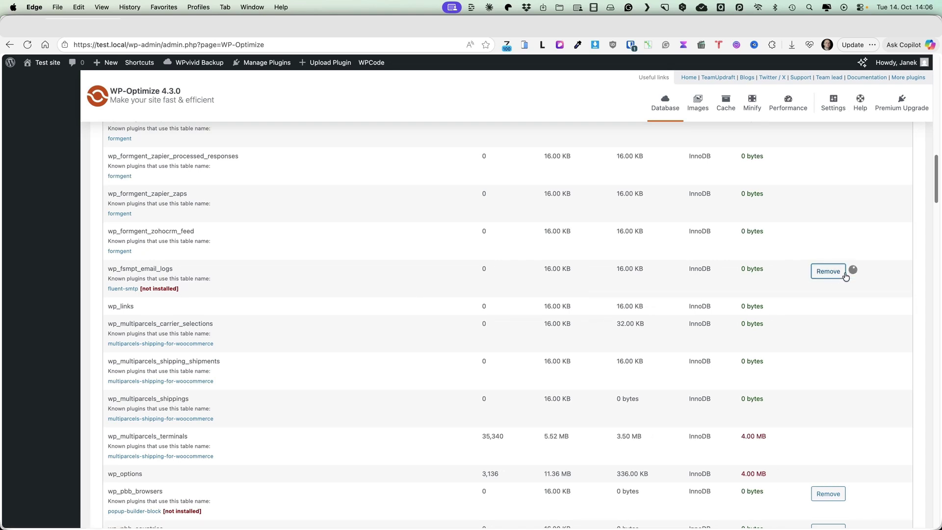
scroll(344, 252, "down", 4)
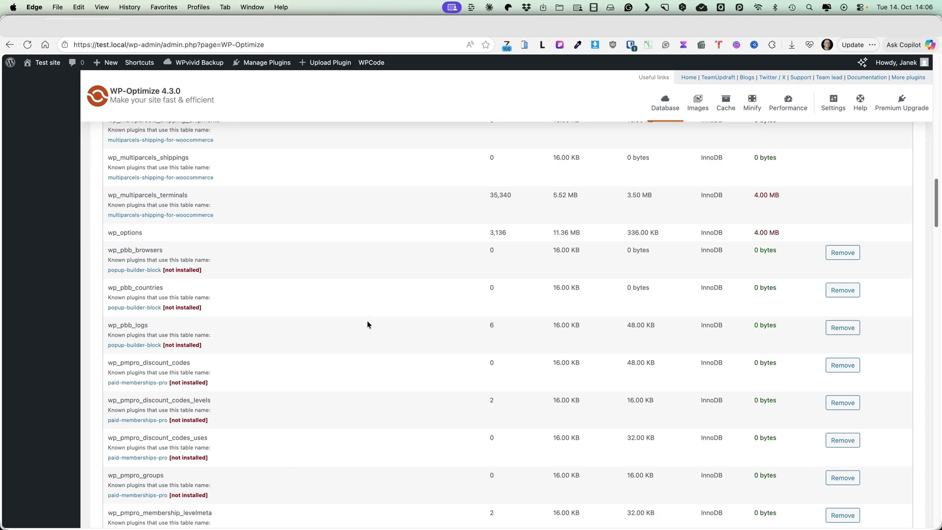
scroll(368, 319, "down", 12)
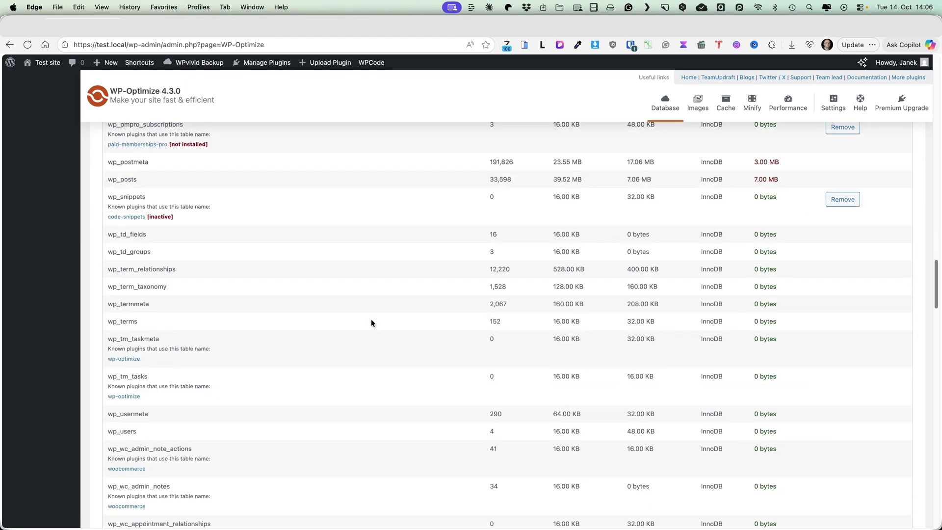
scroll(371, 323, "down", 15)
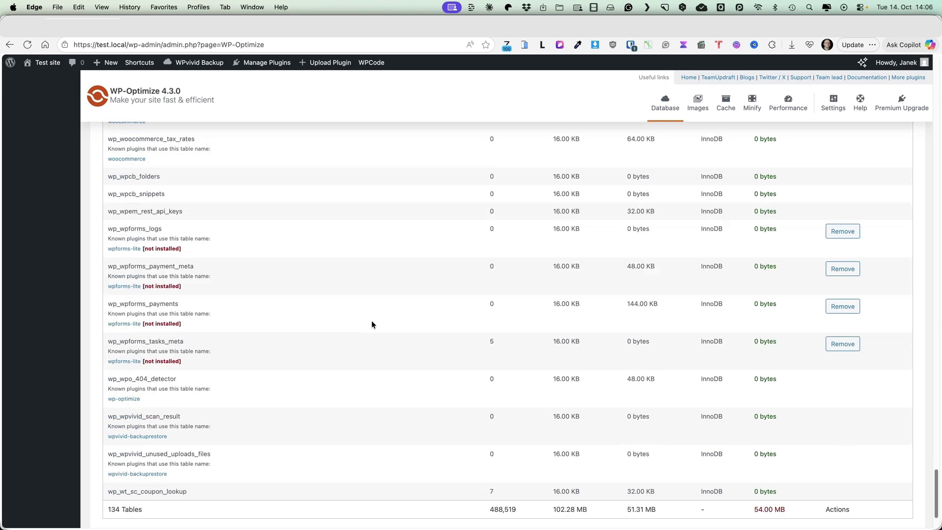
scroll(371, 320, "down", 2)
scroll(366, 322, "up", 20)
scroll(352, 314, "down", 2)
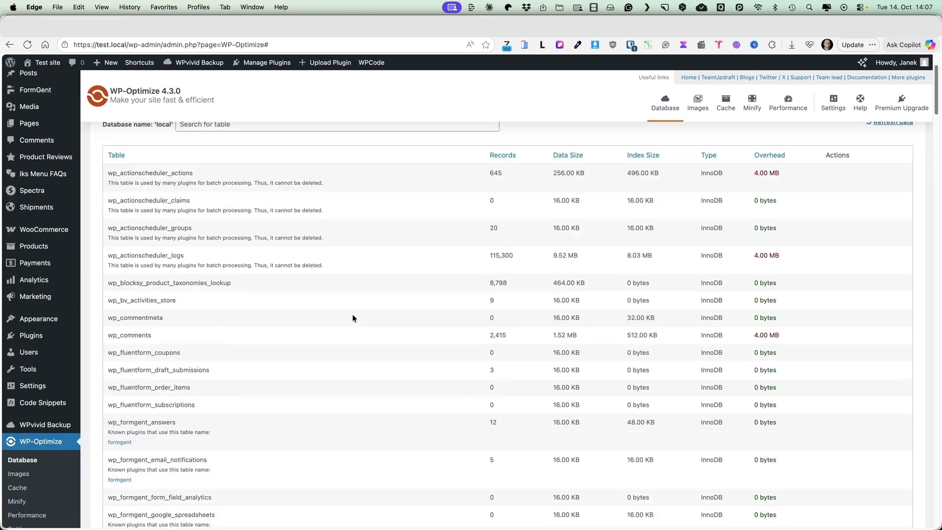
scroll(352, 314, "down", 4)
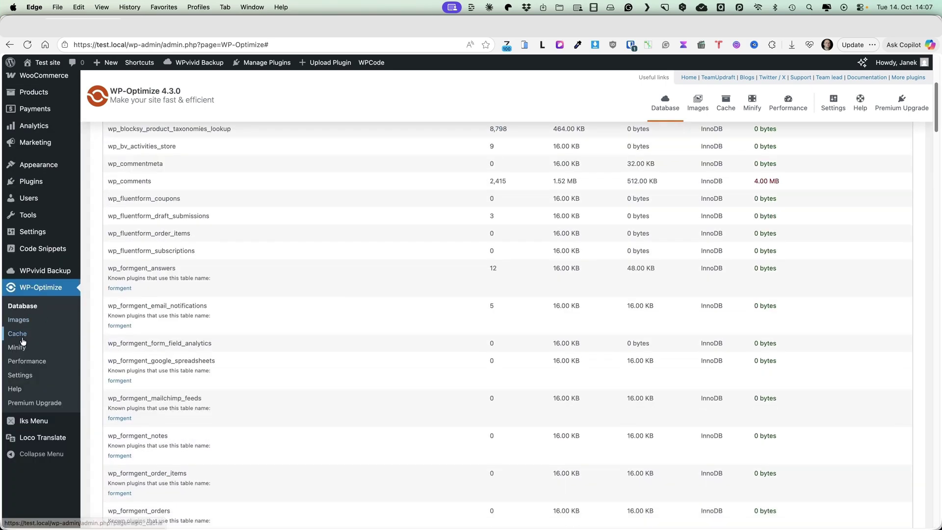
Enable WP-Optimize page caching and review the Preload, Gzip and Static file headers tabs
left_click(21, 339)
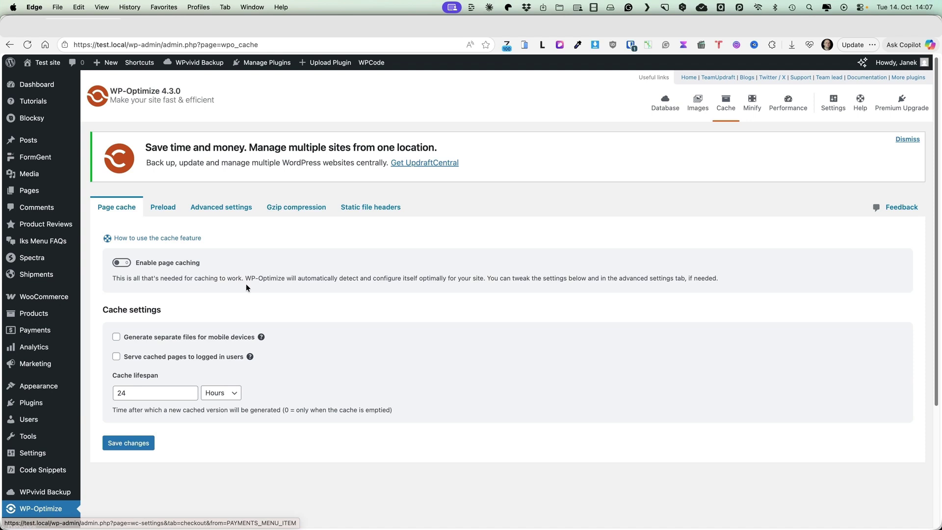
left_click(121, 263)
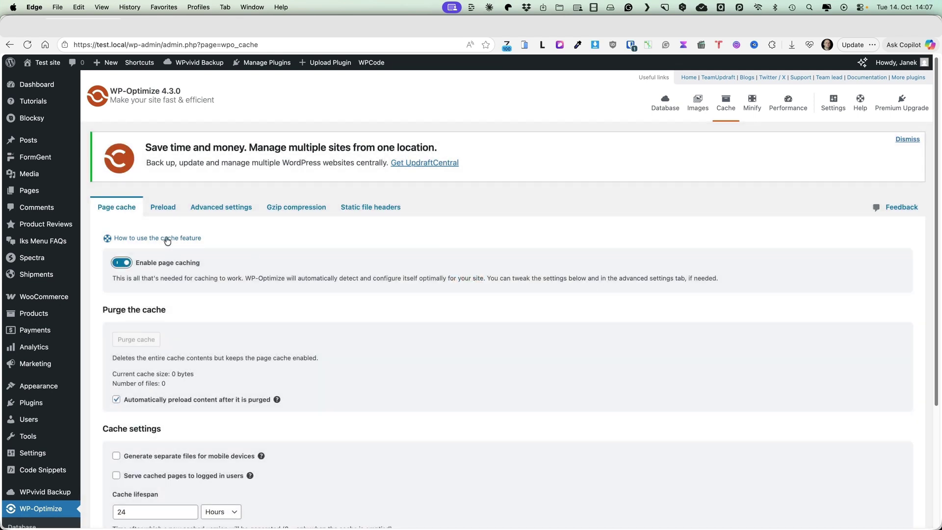
left_click(168, 210)
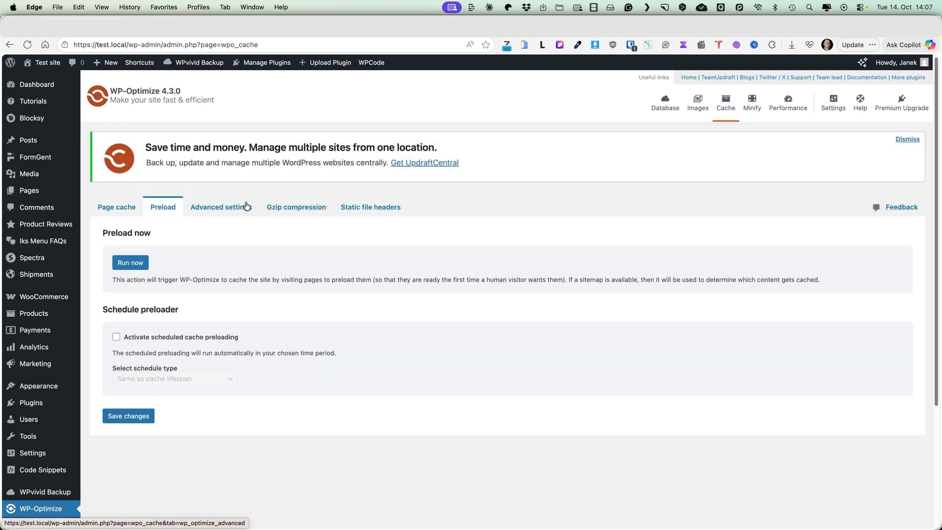
left_click(298, 208)
left_click(366, 210)
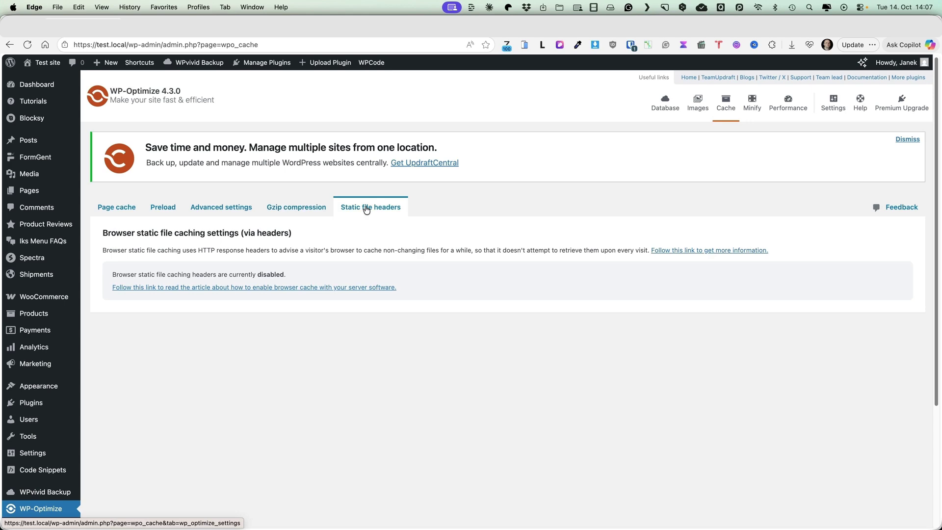
scroll(235, 274, "down", 4)
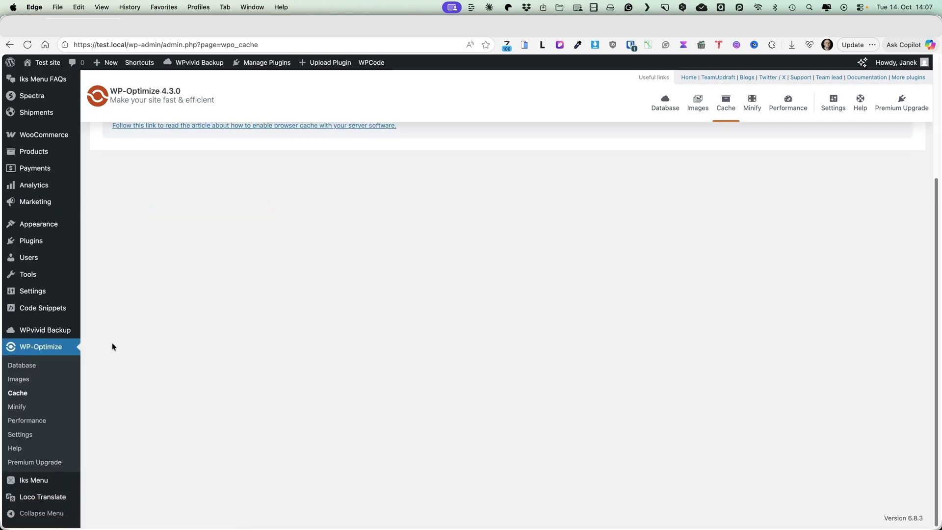
Look over WP-Optimize's Minify and Performance settings pages
left_click(19, 411)
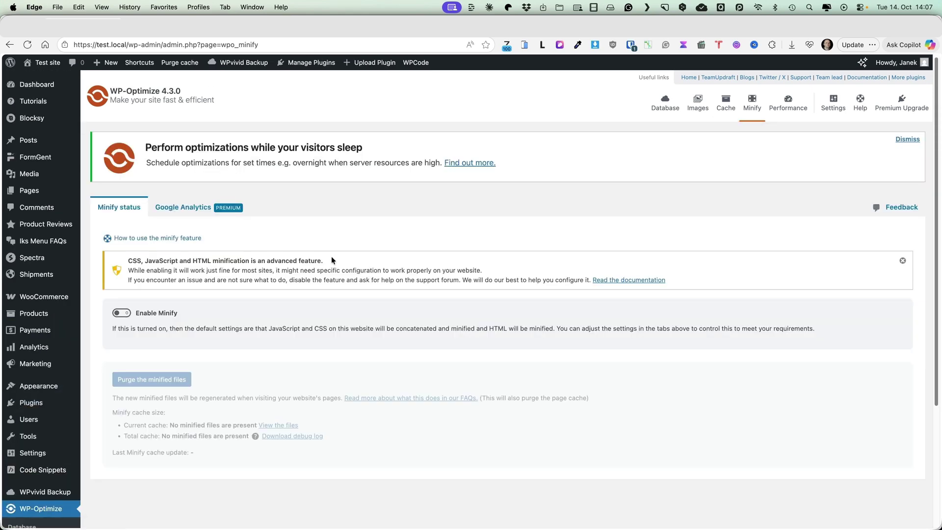
scroll(322, 261, "down", 3)
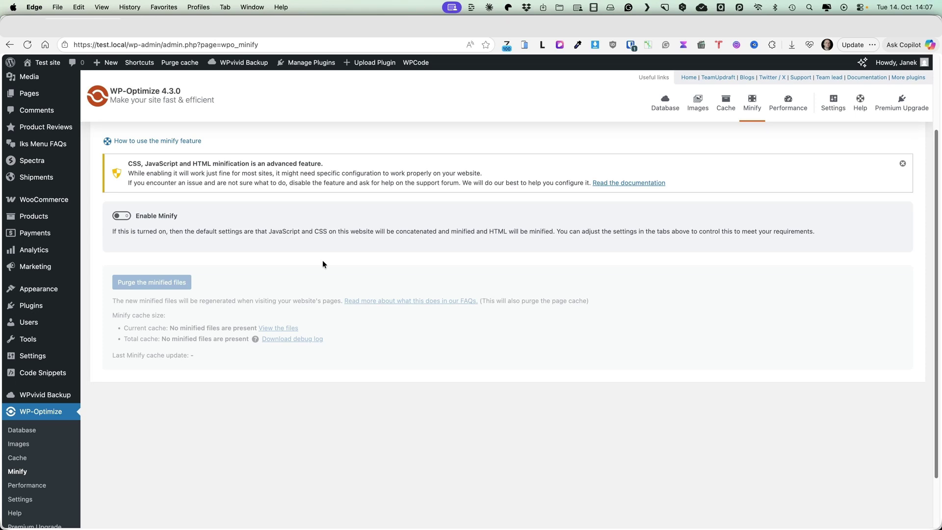
left_click(27, 487)
scroll(251, 282, "down", 3)
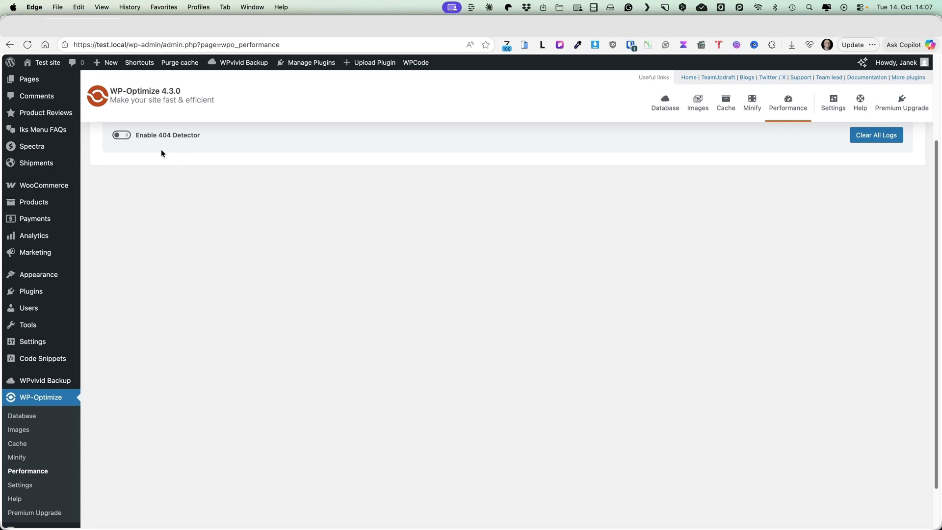
scroll(170, 340, "up", 3)
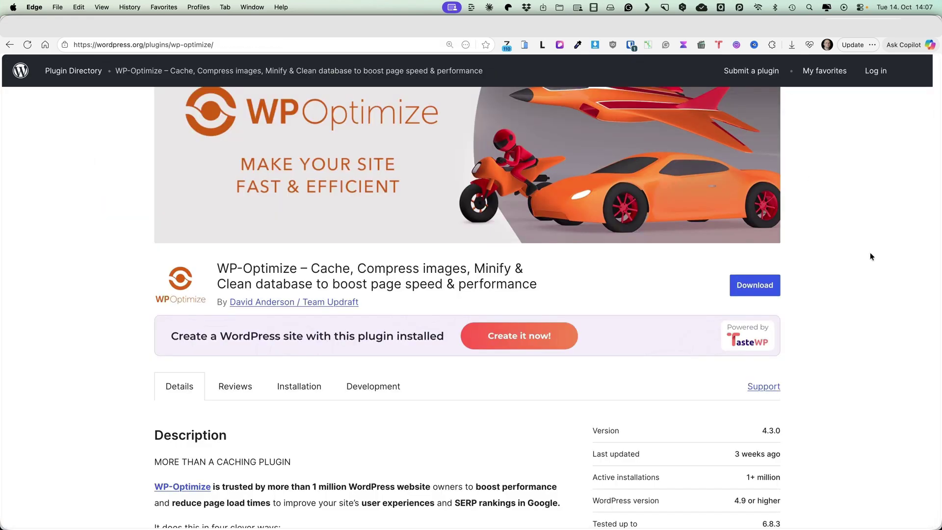
scroll(869, 254, "down", 4)
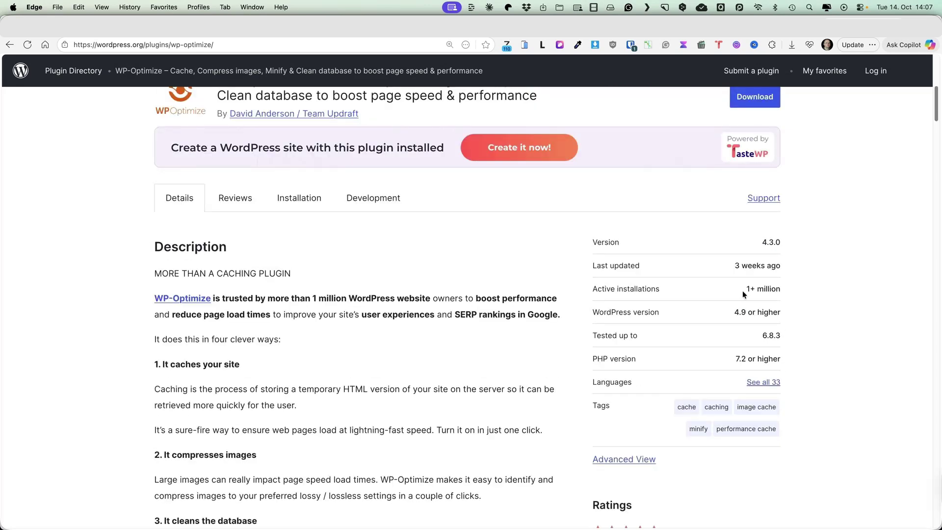
scroll(835, 284, "down", 5)
scroll(793, 280, "up", 4)
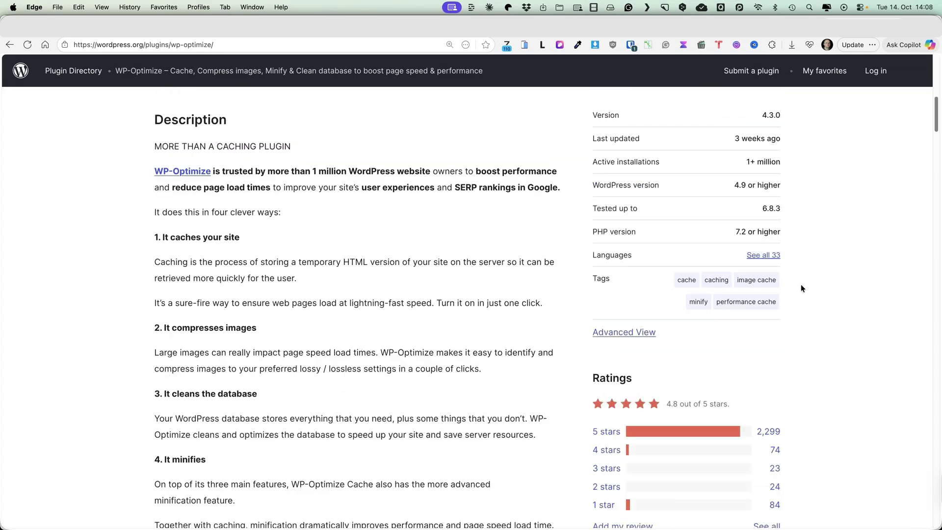
scroll(801, 288, "down", 2)
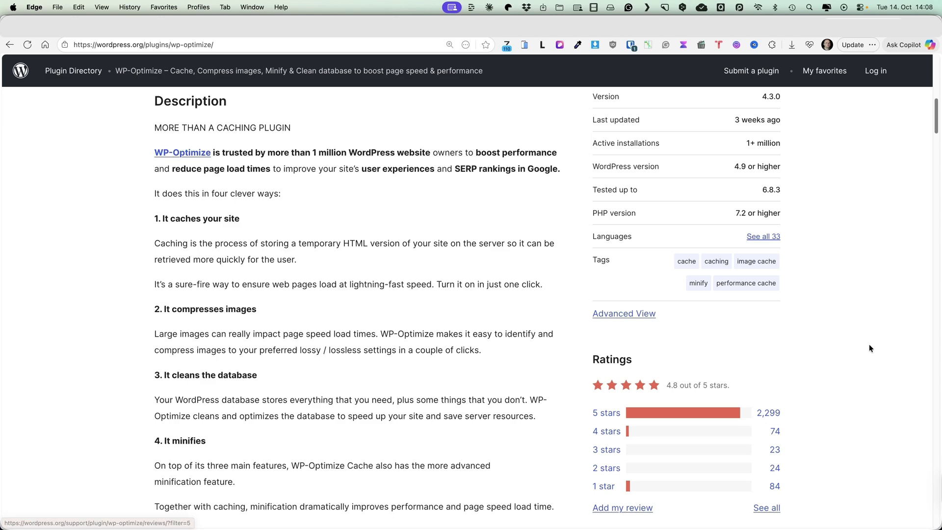
scroll(866, 332, "up", 10)
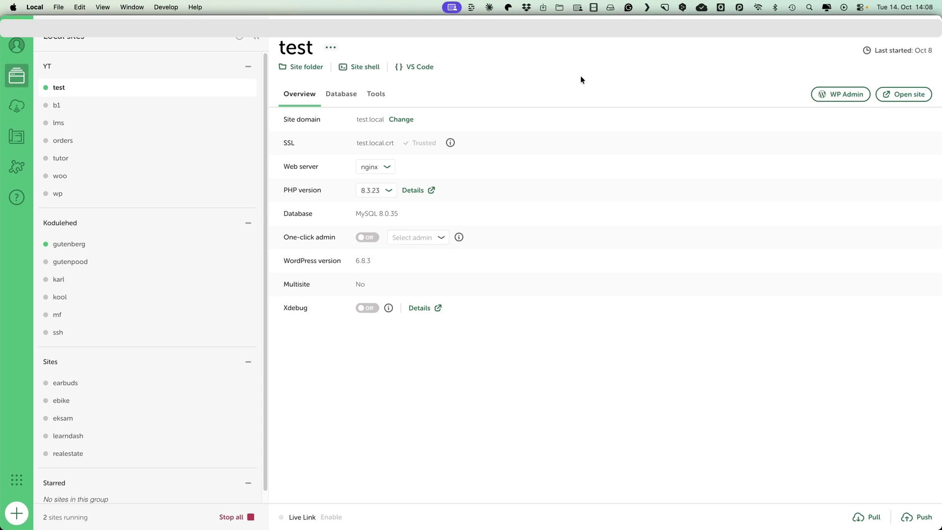
Select the gutenberg site in Local and bring up its actions menu with Clone site
left_click(99, 247)
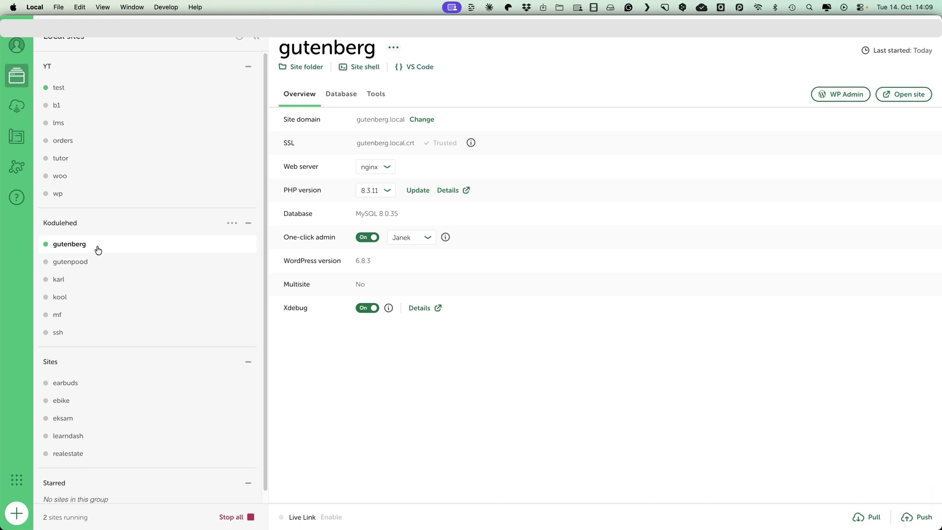
right_click(98, 250)
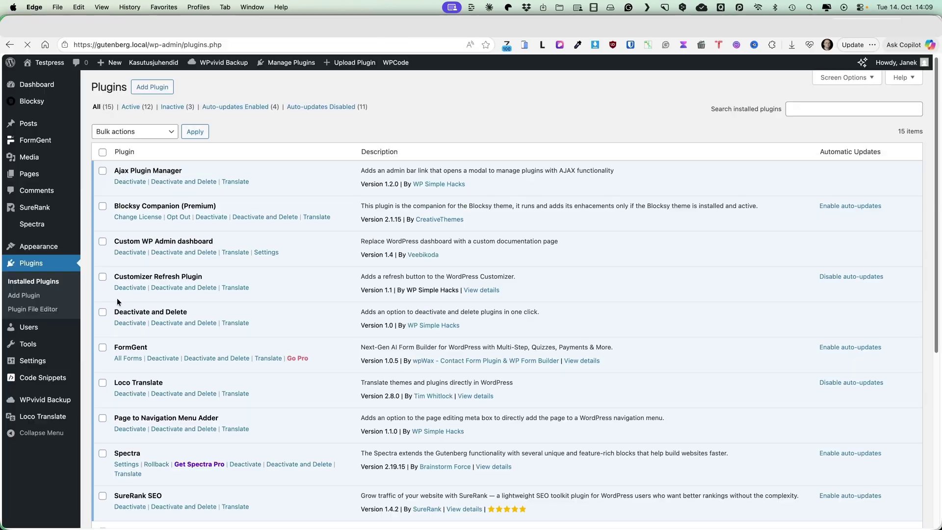
Scroll the gutenberg site's installed plugins, check the Themes page, then visit the public site
scroll(438, 179, "down", 2)
scroll(439, 178, "down", 5)
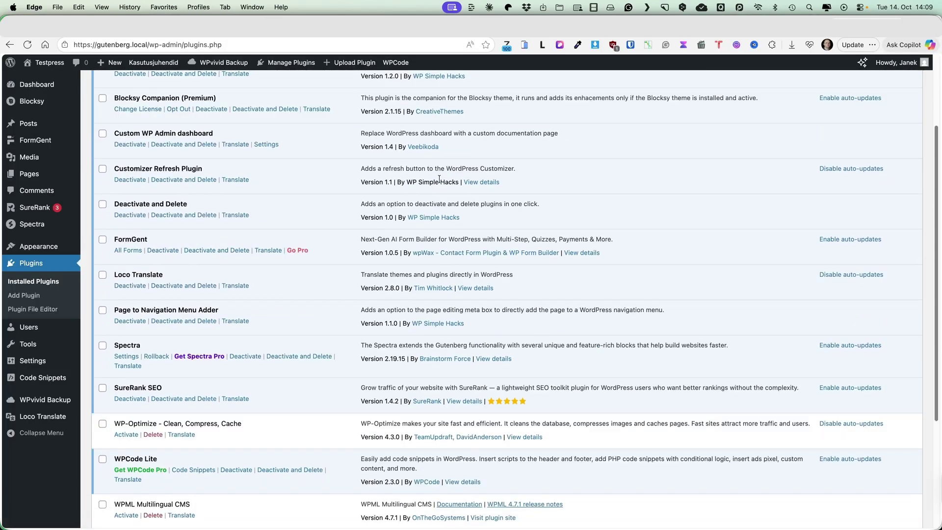
scroll(327, 221, "up", 6)
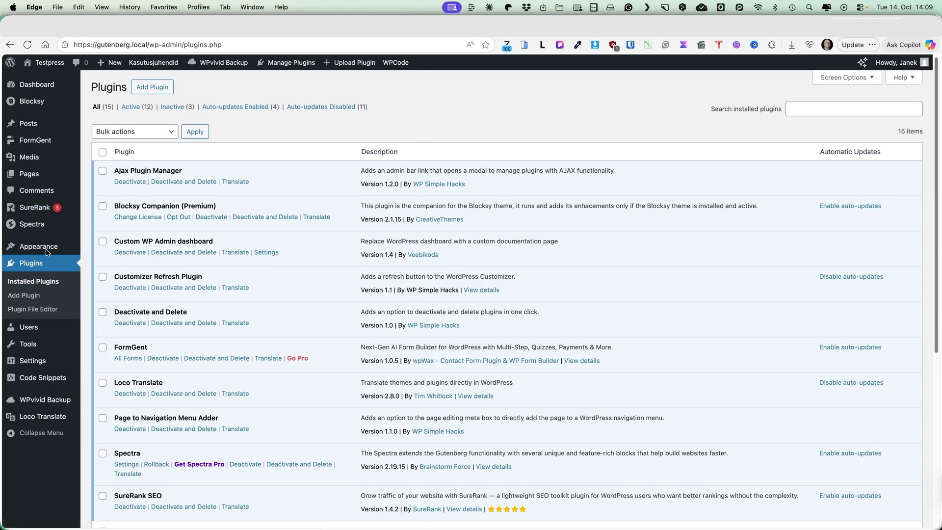
mouse_move(46, 249)
left_click(95, 246)
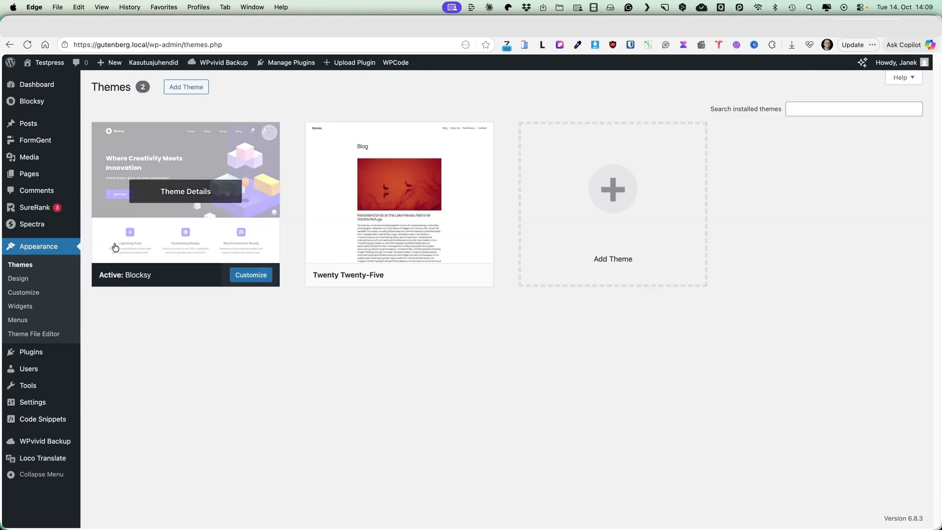
left_click(42, 64)
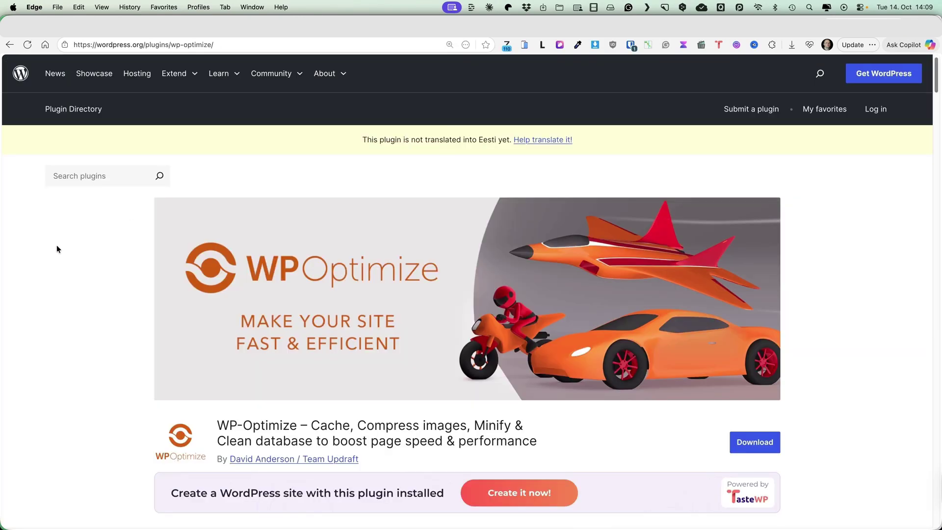
scroll(62, 249, "down", 3)
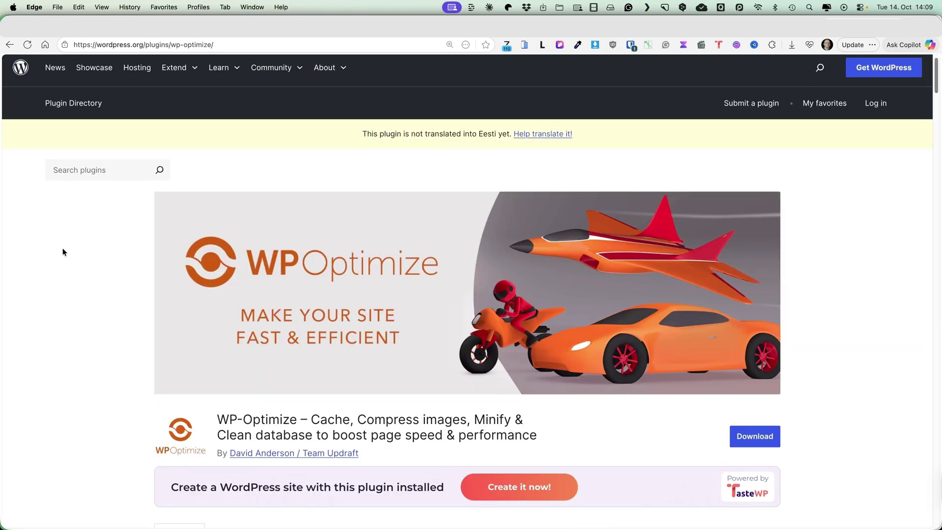